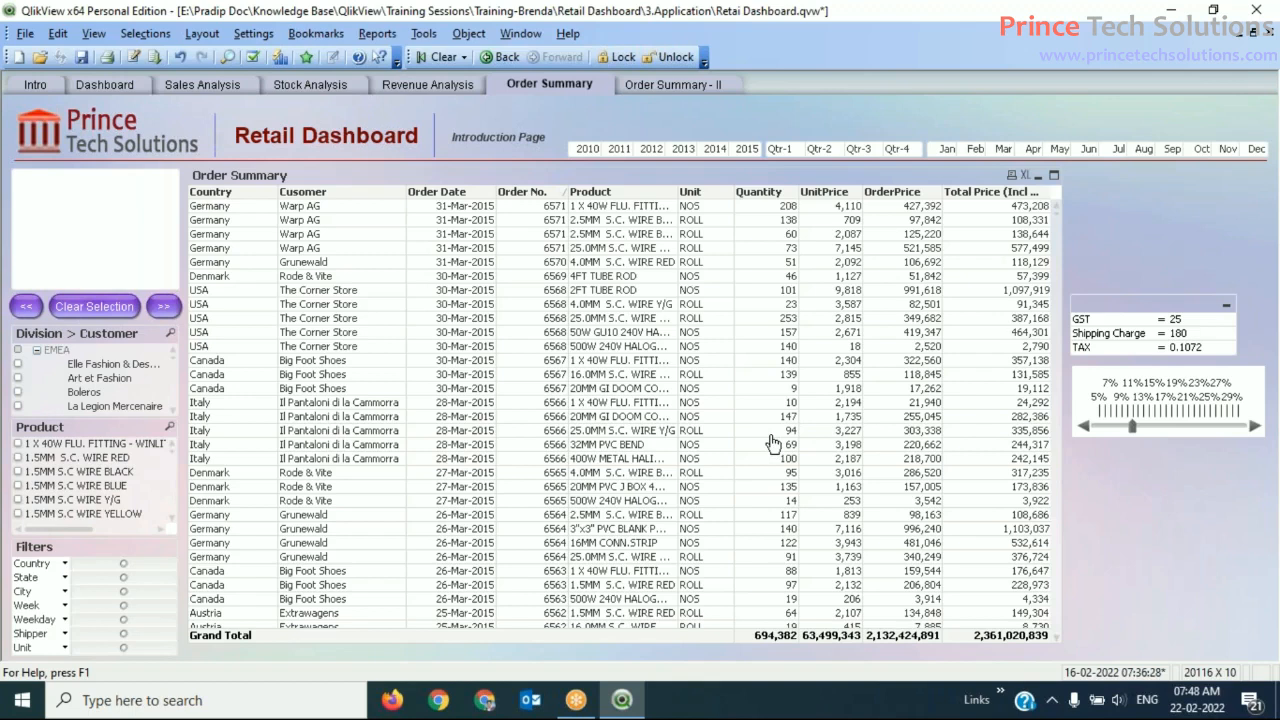
# Look through the order rows of the Order Summary table.
pyautogui.scroll(-7, 773, 443)
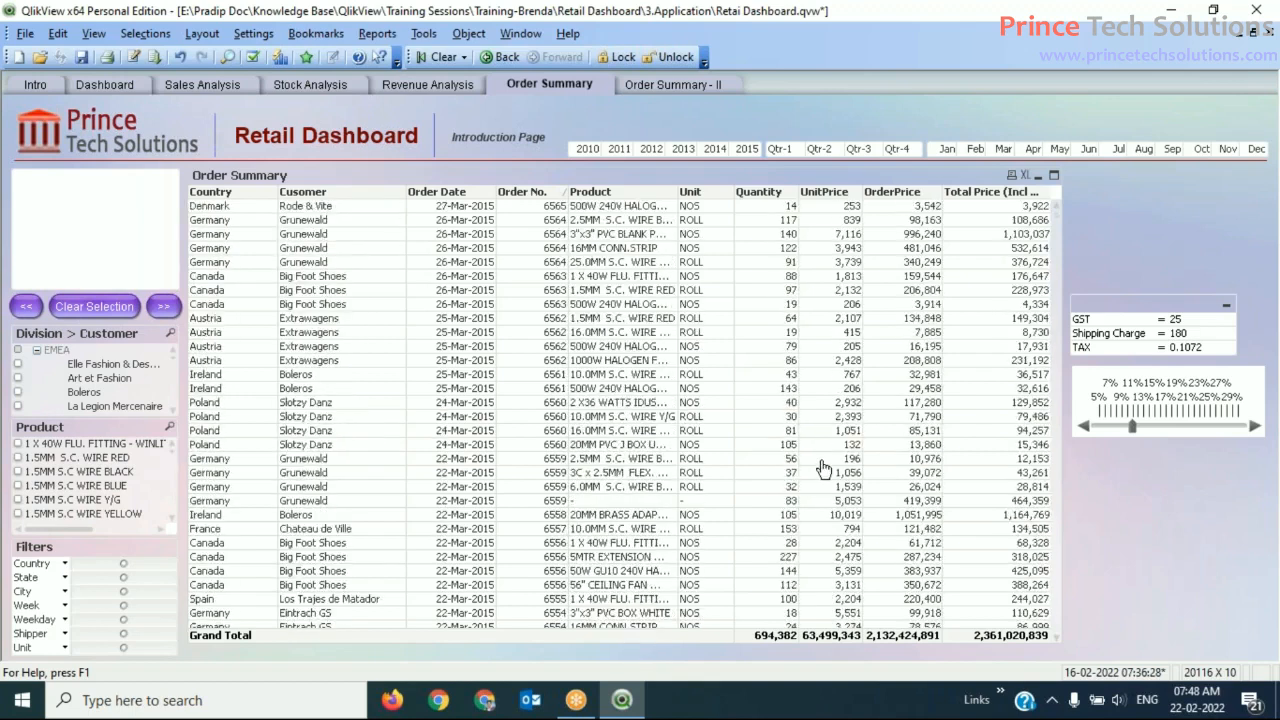
pyautogui.scroll(-6, 781, 468)
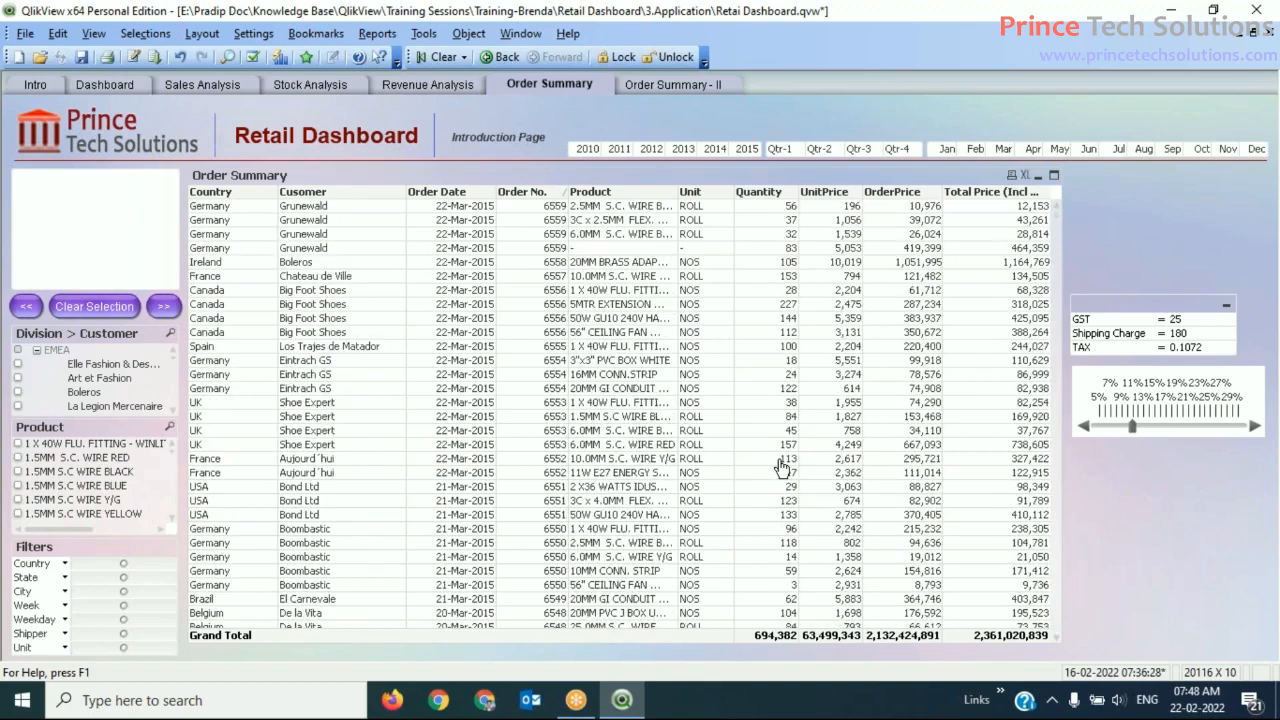
pyautogui.scroll(-10, 781, 468)
pyautogui.scroll(-10, 785, 467)
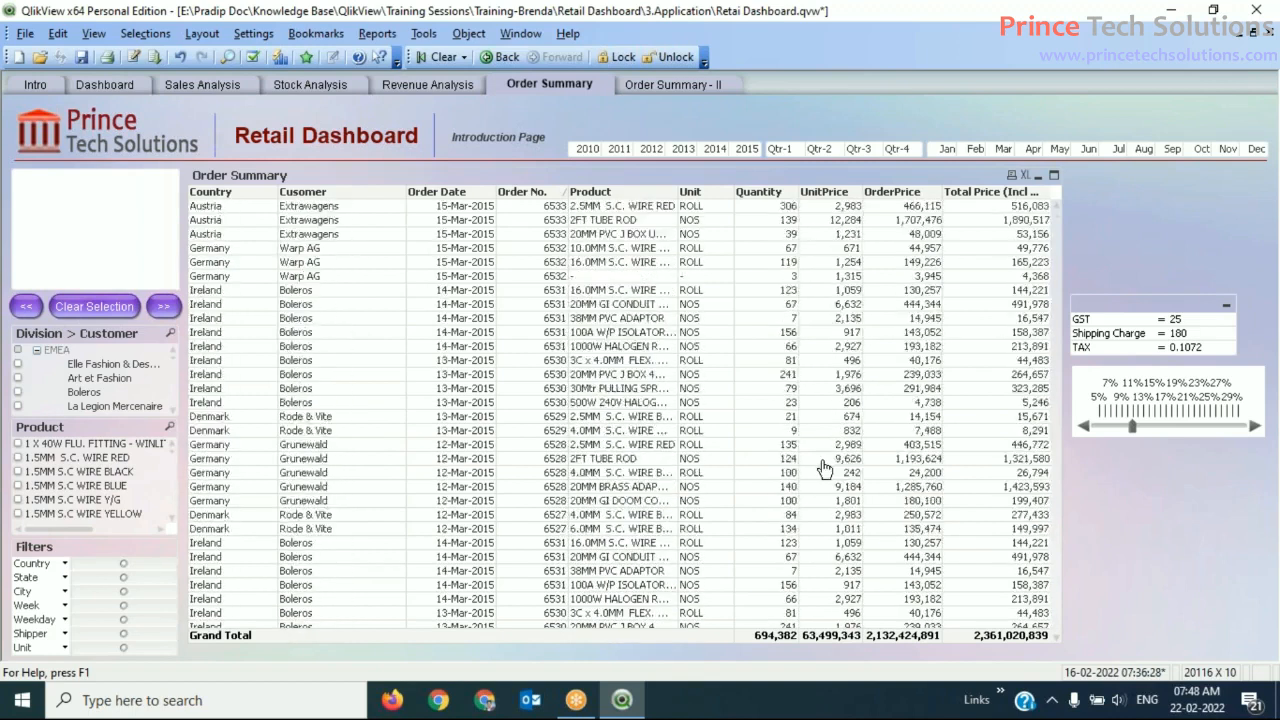
# Open the Order Summary chart's properties at its dimensions and review the complete list of used dimensions.
pyautogui.rightClick(617, 180)
pyautogui.press('Escape')
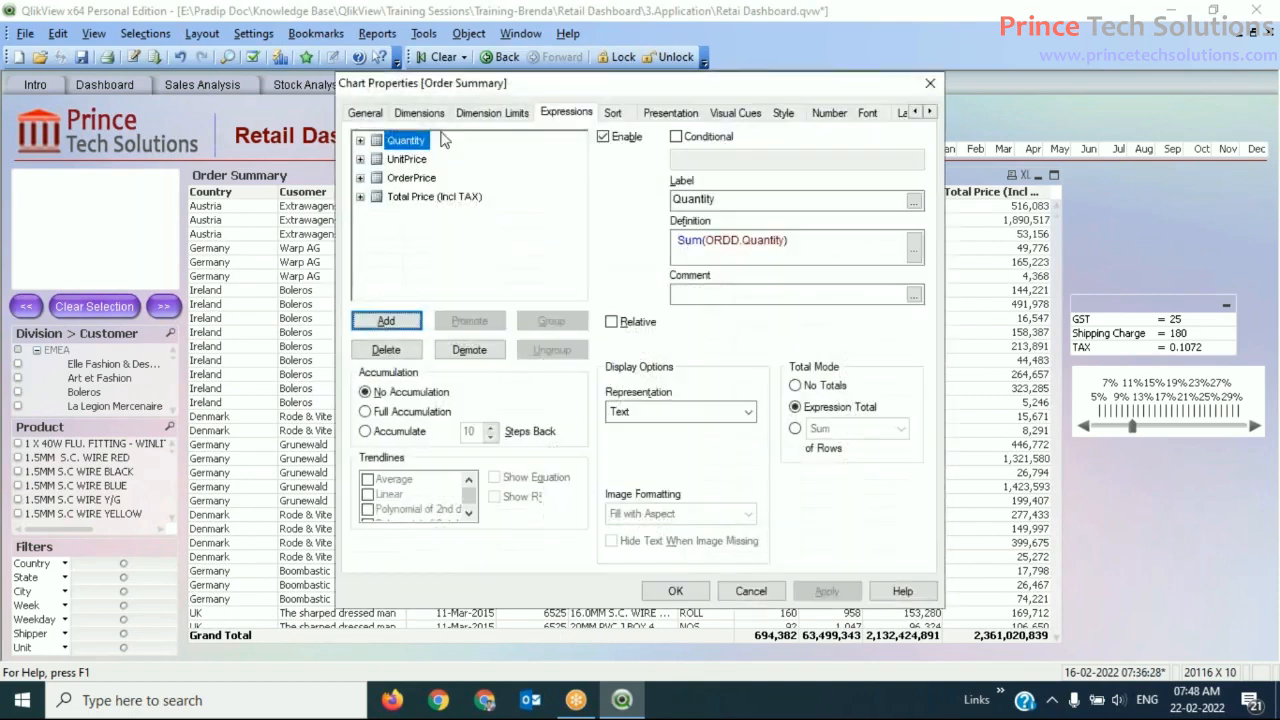
pyautogui.click(420, 114)
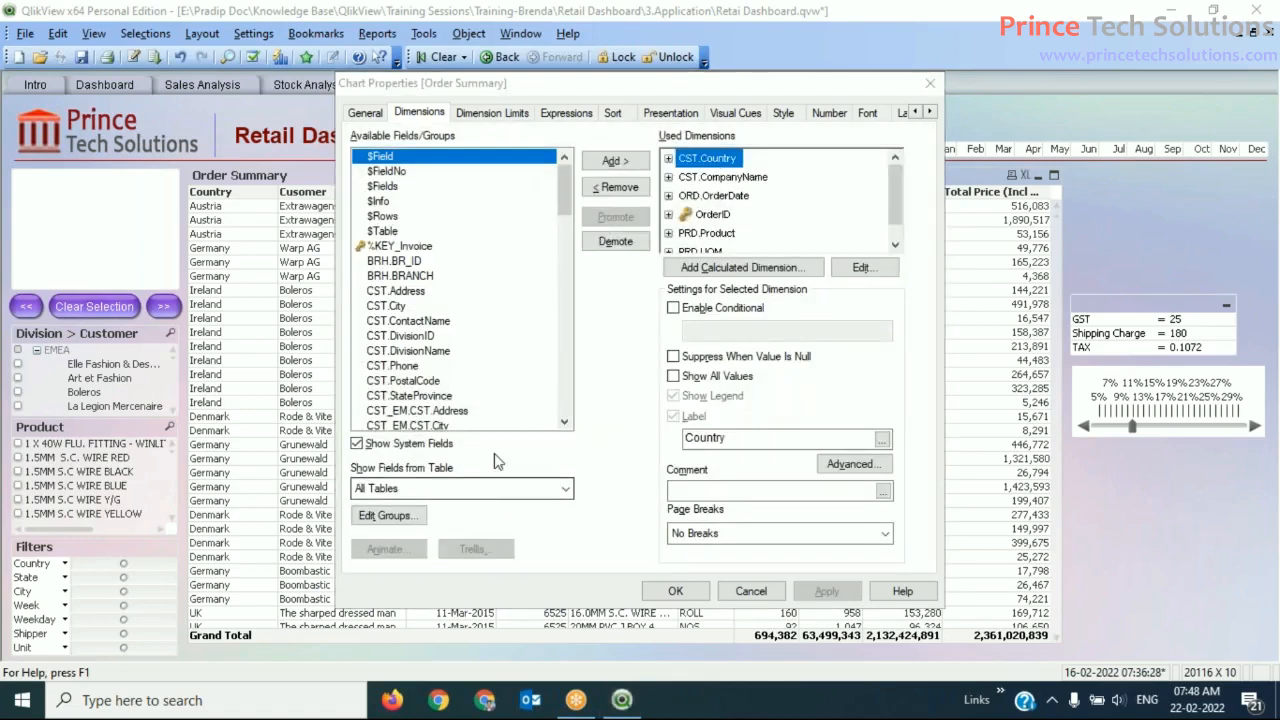
pyautogui.moveTo(565, 195); pyautogui.dragTo(537, 174)
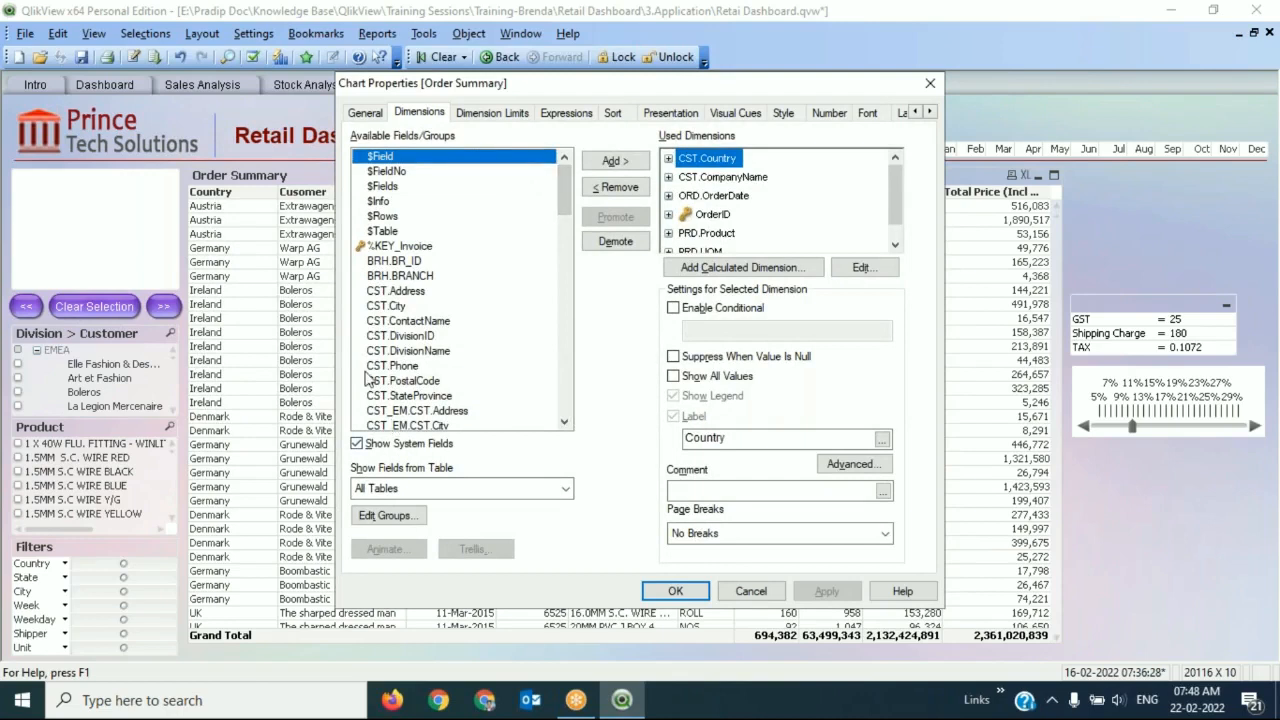
pyautogui.click(896, 232)
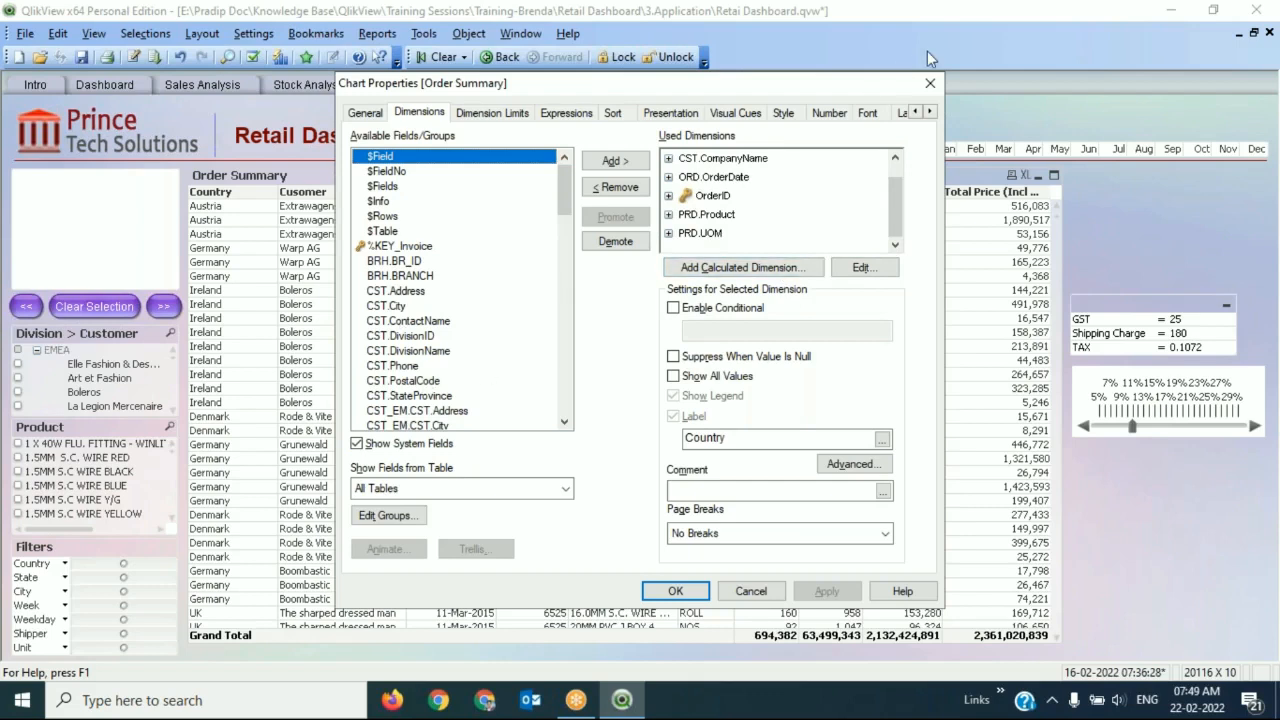
pyautogui.click(939, 29)
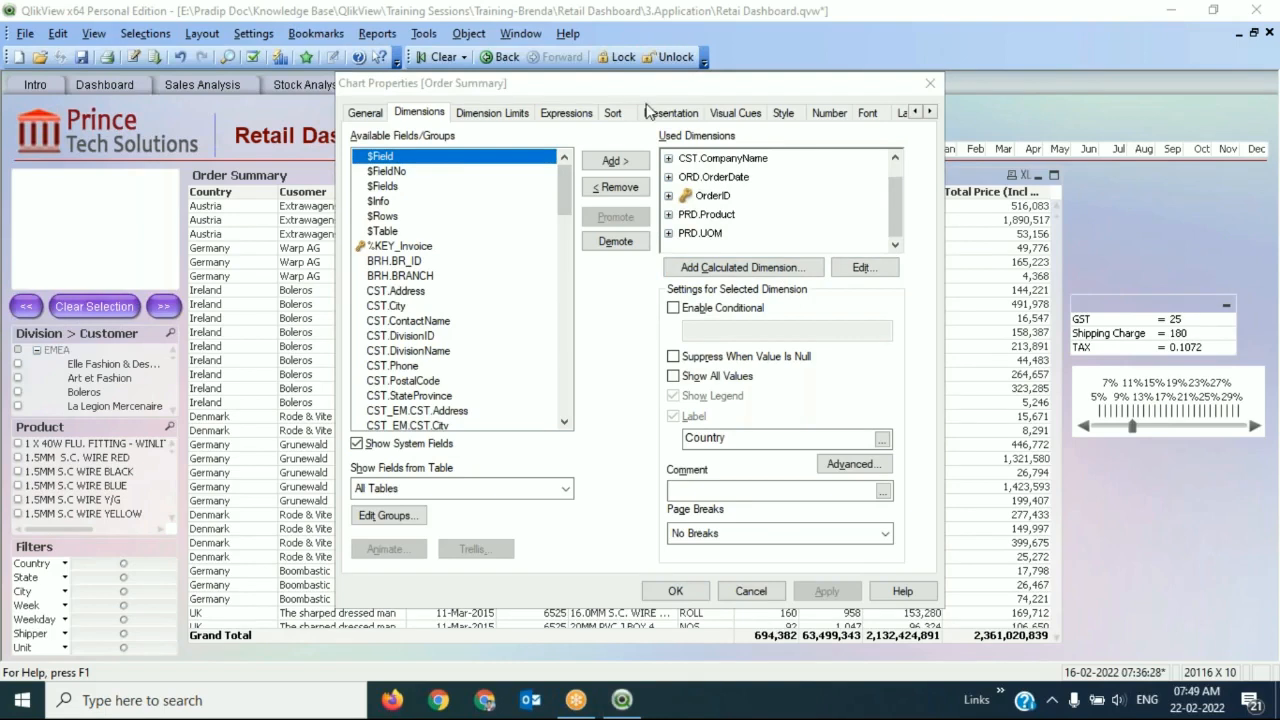
# Add a calculated dimension to the chart and begin its expression with an empty If() function.
pyautogui.click(785, 268)
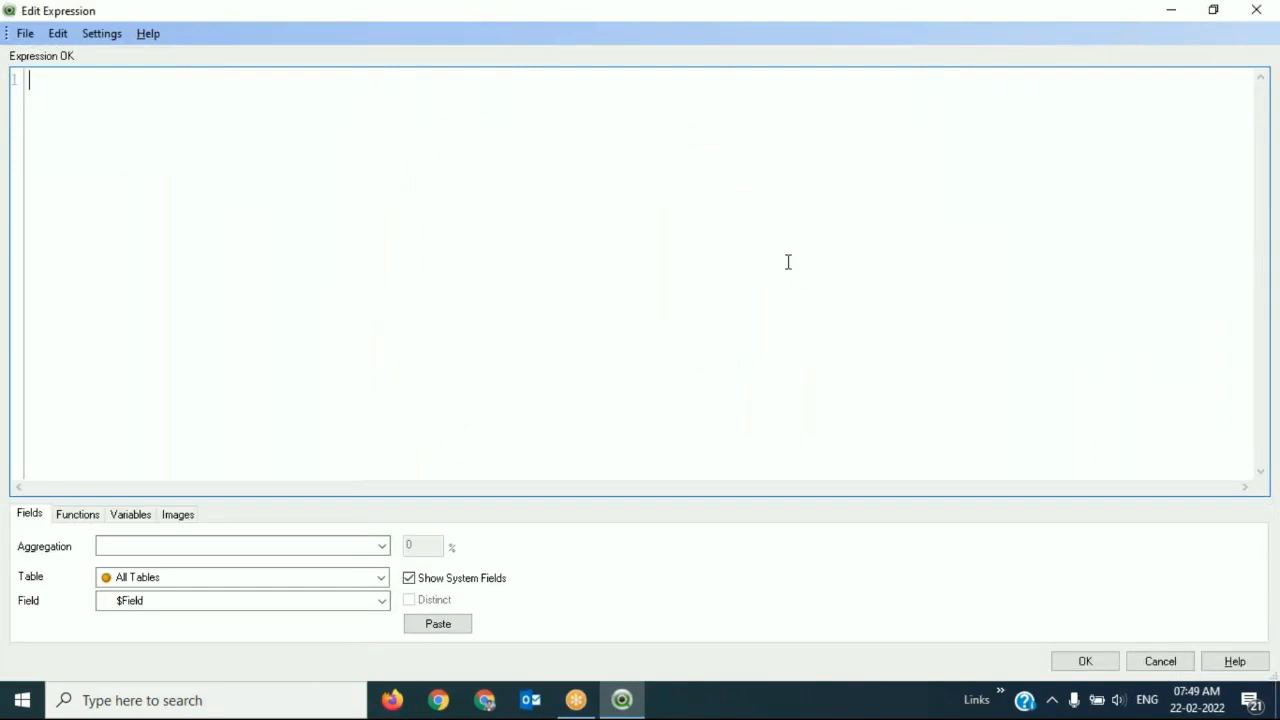
pyautogui.write('i')
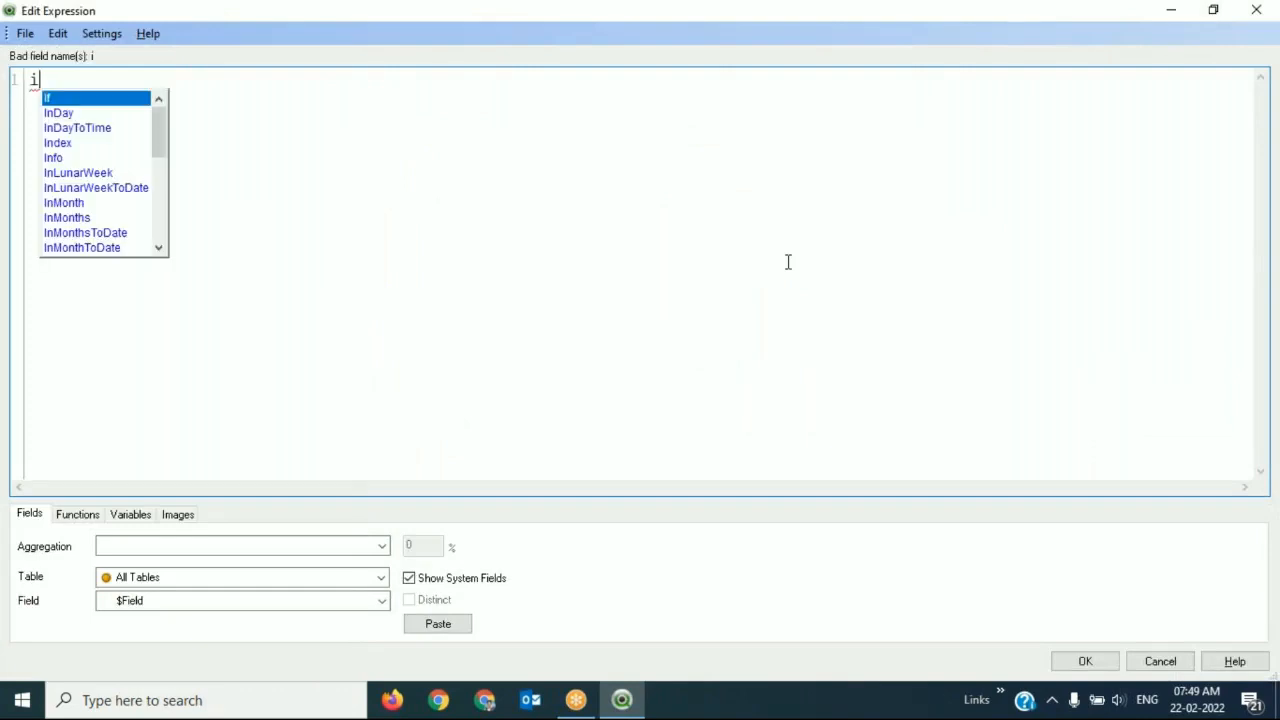
pyautogui.press('Return')
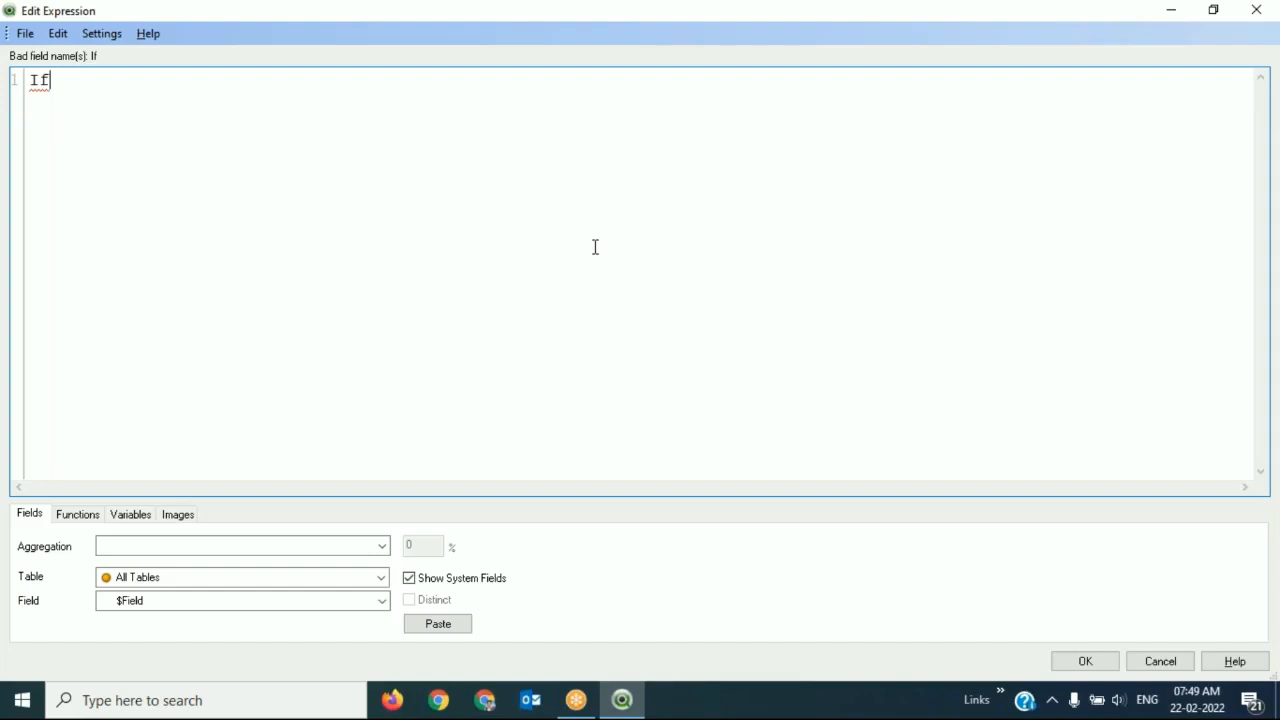
pyautogui.write('()')
pyautogui.press('Left')
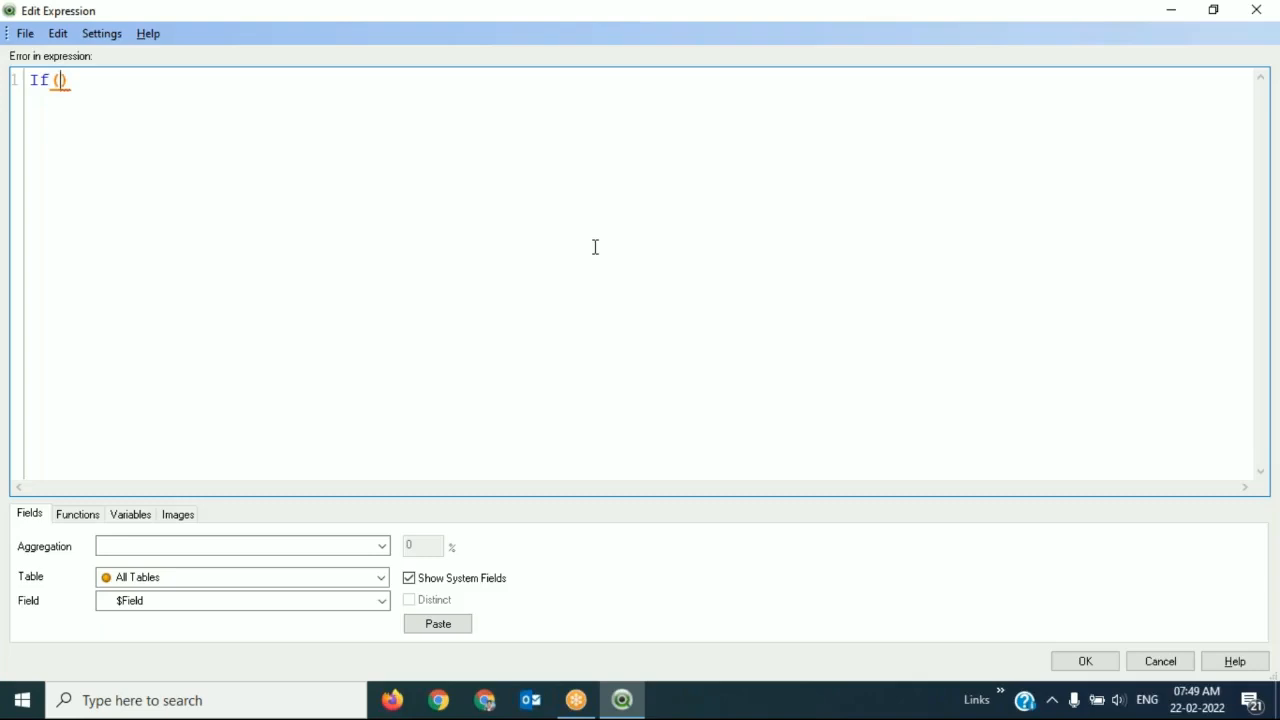
# Insert the field ORDD.Quantity inside the parentheses of the If function.
pyautogui.write('qu')
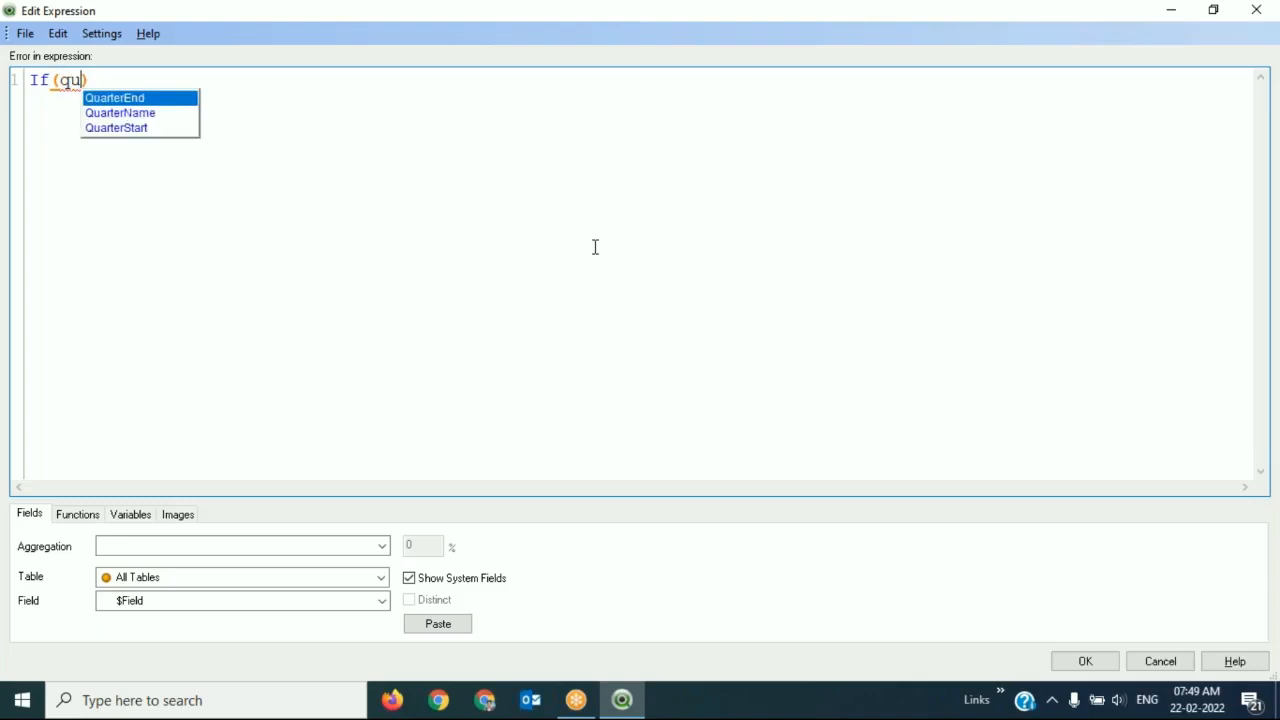
pyautogui.press('BackSpace')
pyautogui.press('BackSpace')
pyautogui.write('ordd.')
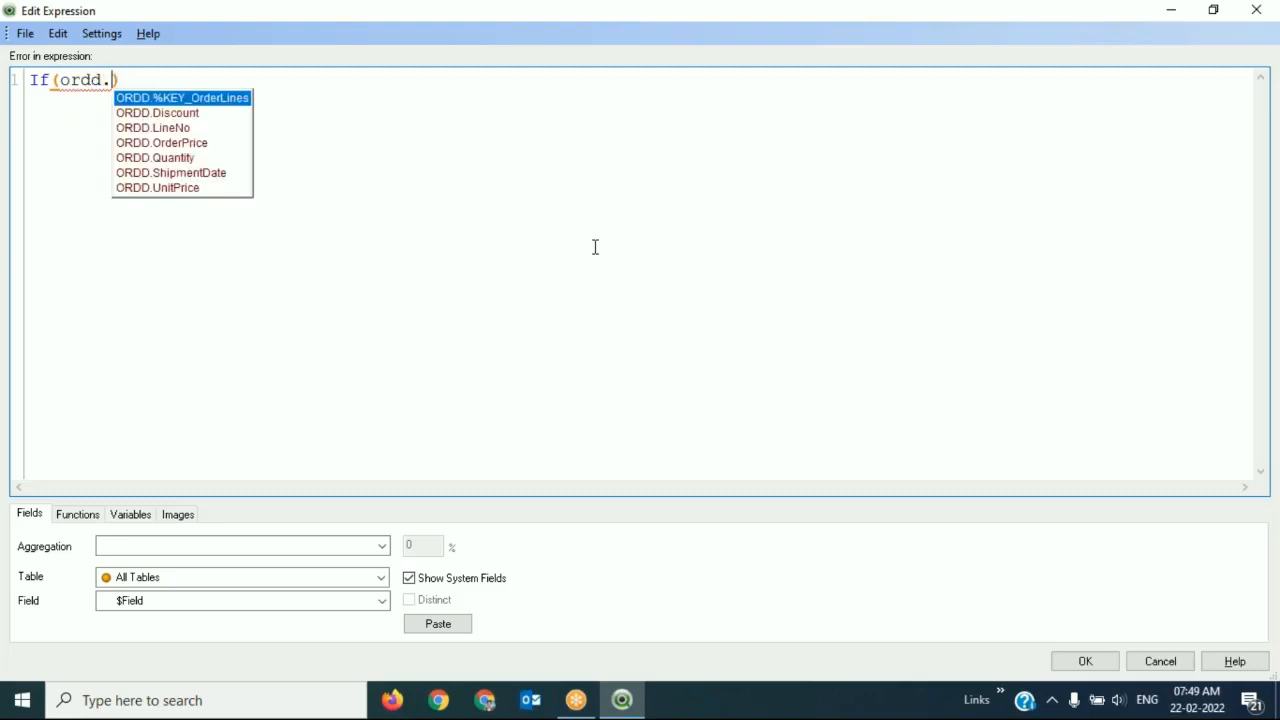
pyautogui.press('Down')
pyautogui.press('Down')
pyautogui.press('Down')
pyautogui.press('Down')
pyautogui.press('Return')
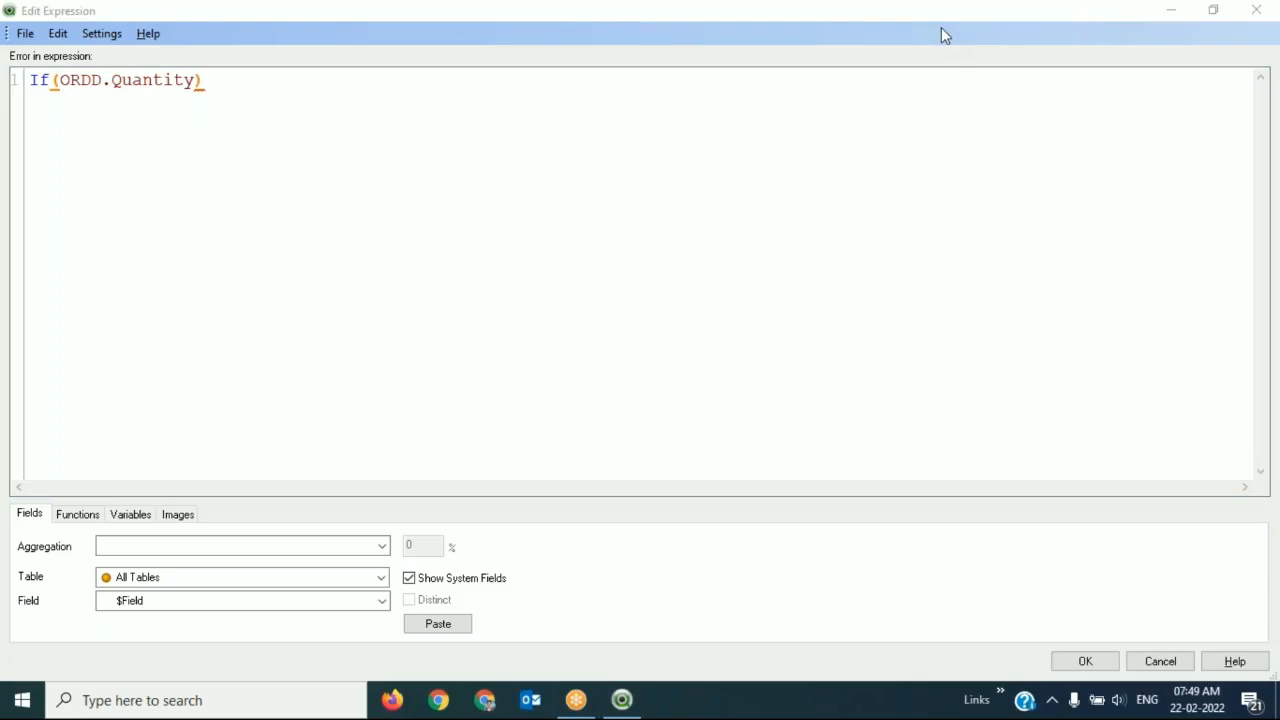
# Complete the If condition so it tests ORDD.Quantity<=50.
pyautogui.click(295, 82)
pyautogui.press('Left')
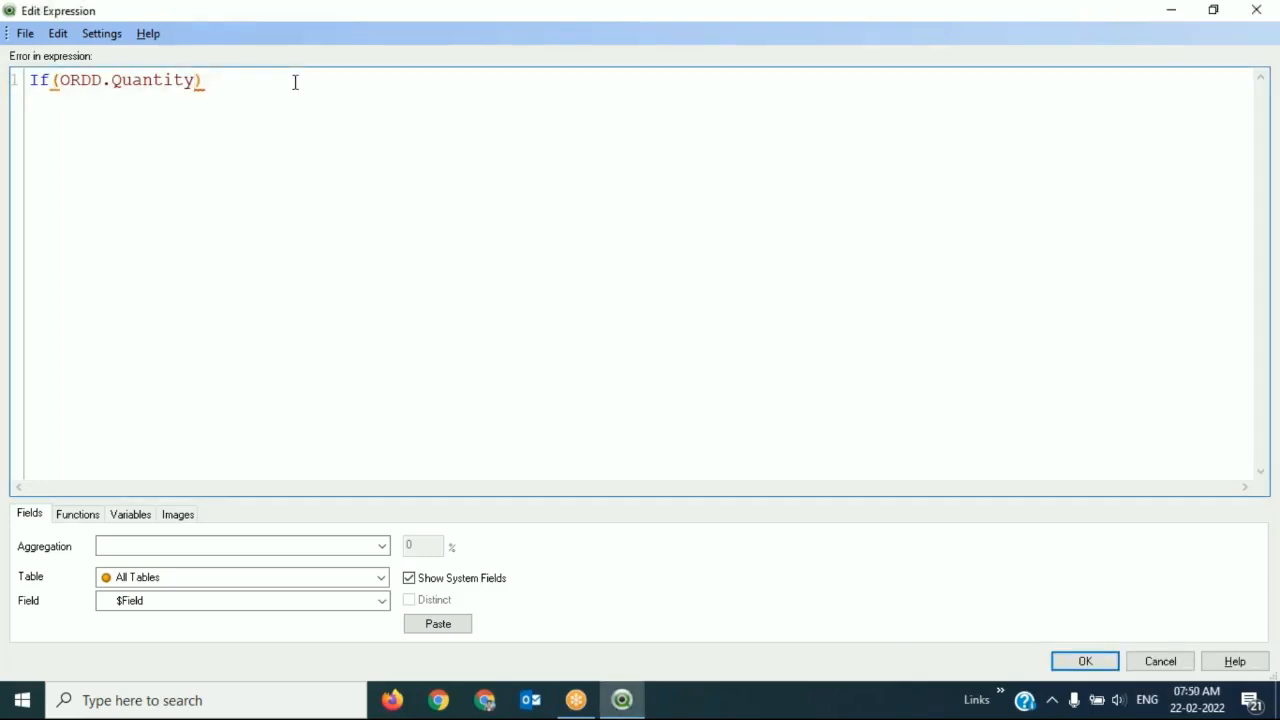
pyautogui.write('<')
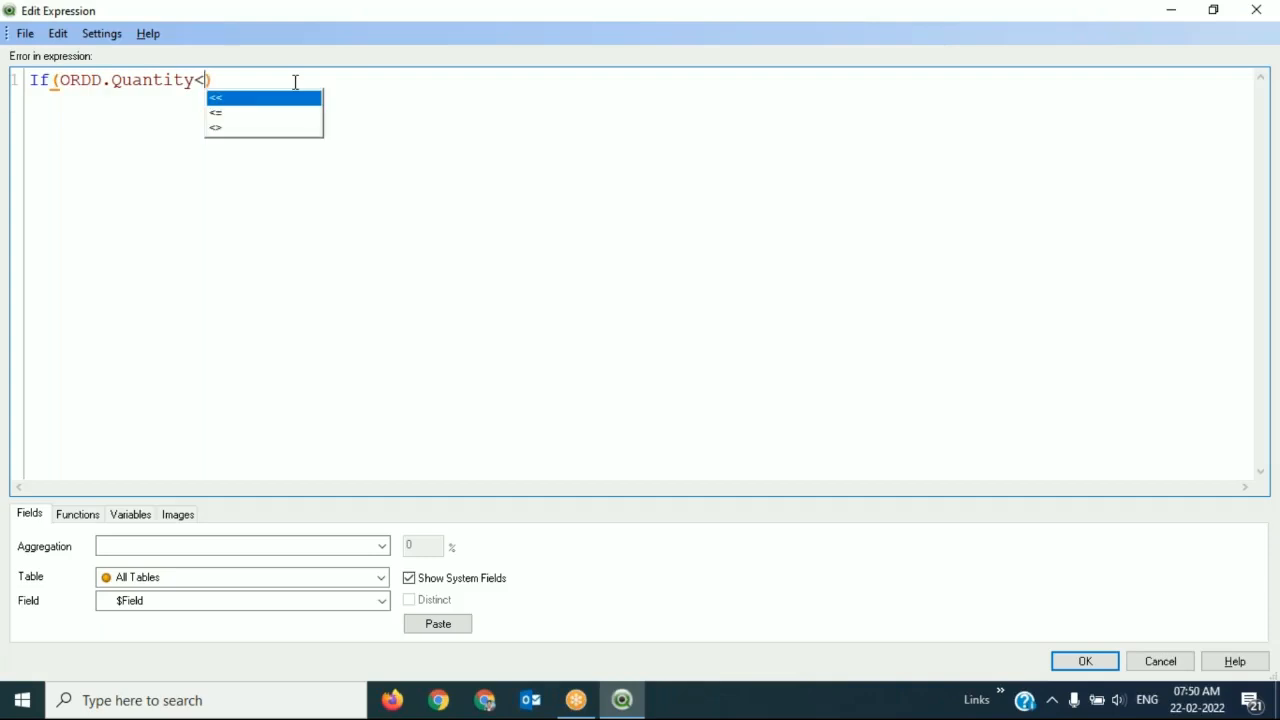
pyautogui.press('Down')
pyautogui.press('Return')
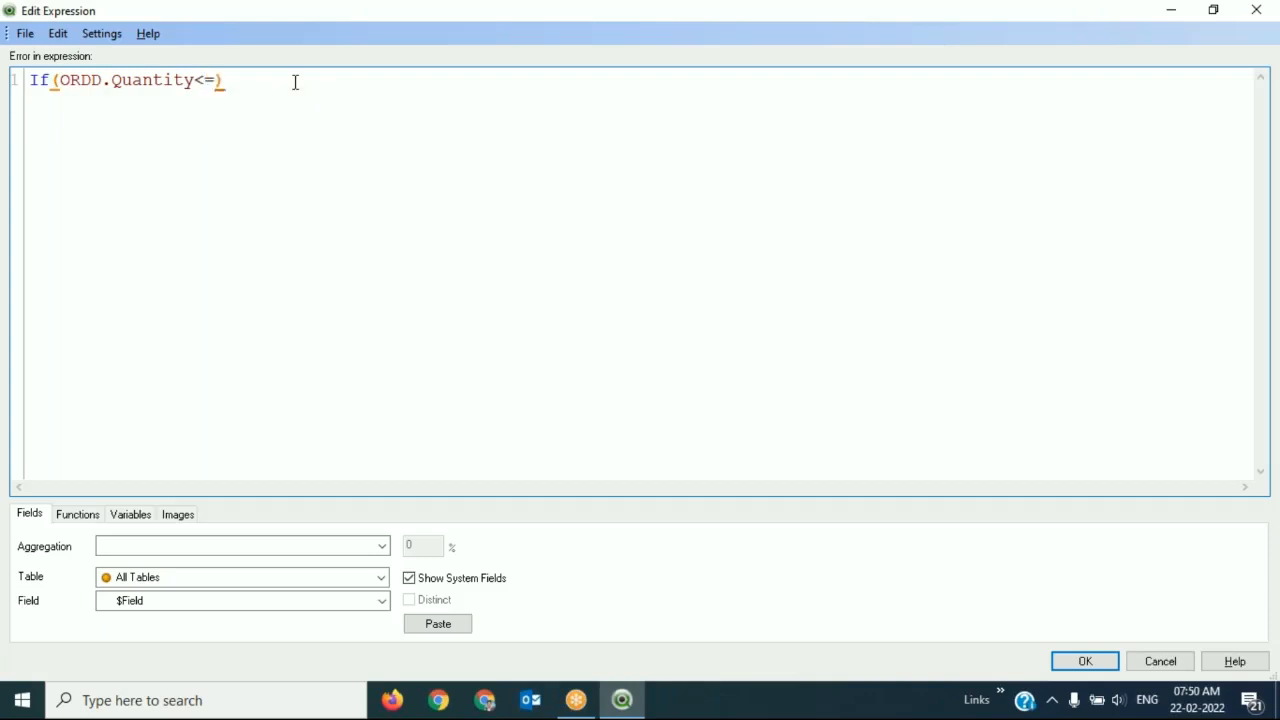
pyautogui.write('50')
# Add 'Small Order' as the If function's result when the condition is true.
pyautogui.write(',')
pyautogui.write("'Sl'")
pyautogui.press('Left')
pyautogui.write('Sl')
pyautogui.press('BackSpace')
pyautogui.write('mall ')
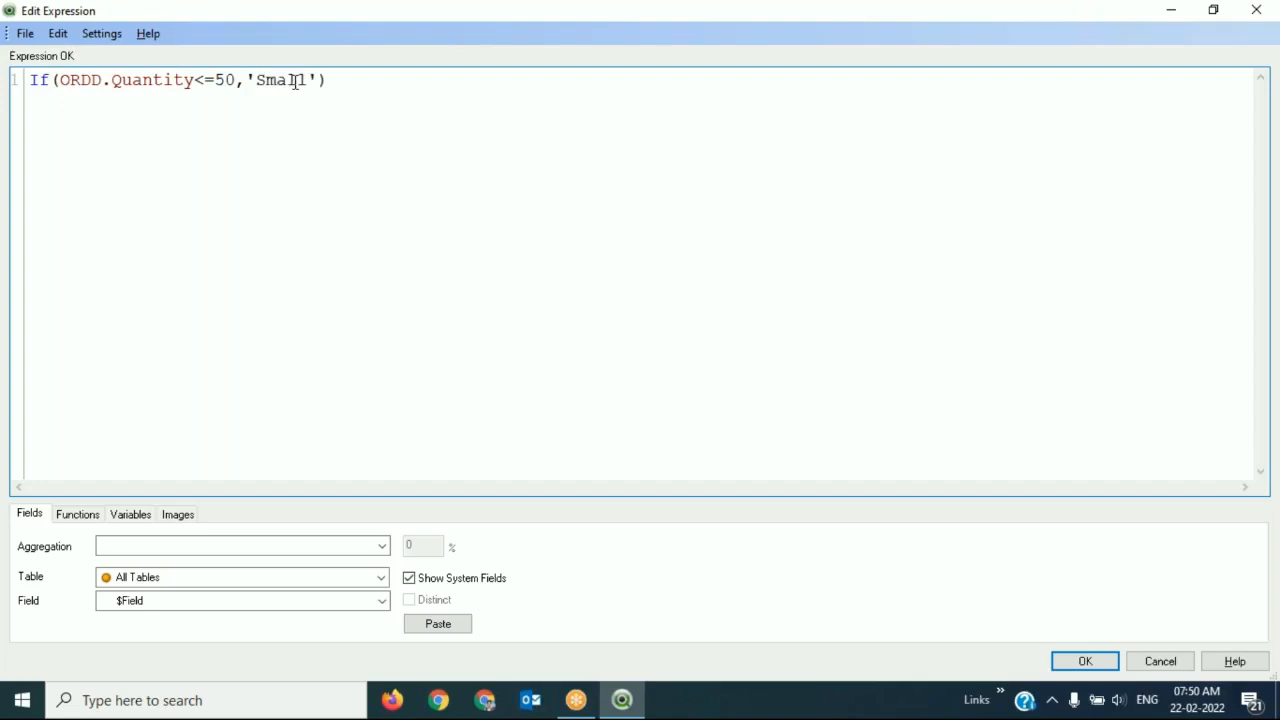
pyautogui.write('Order')
# Add 'Medium Order' as the If function's result when the condition is false.
pyautogui.press('Right')
pyautogui.write(",''L")
pyautogui.press('BackSpace')
pyautogui.write('M')
pyautogui.write('edium Or')
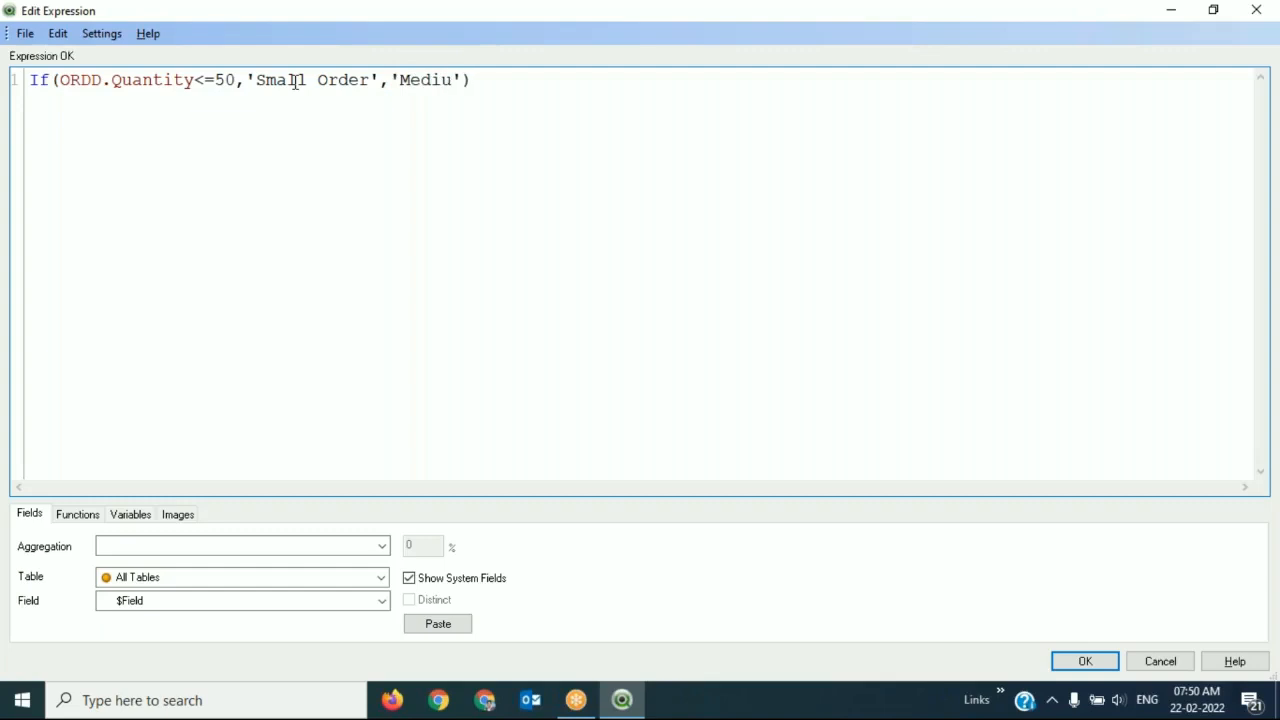
pyautogui.write('der')
# Check the arguments of the If expression and accept it as the chart's new calculated dimension.
pyautogui.click(236, 84)
pyautogui.moveTo(247, 80); pyautogui.dragTo(381, 78)
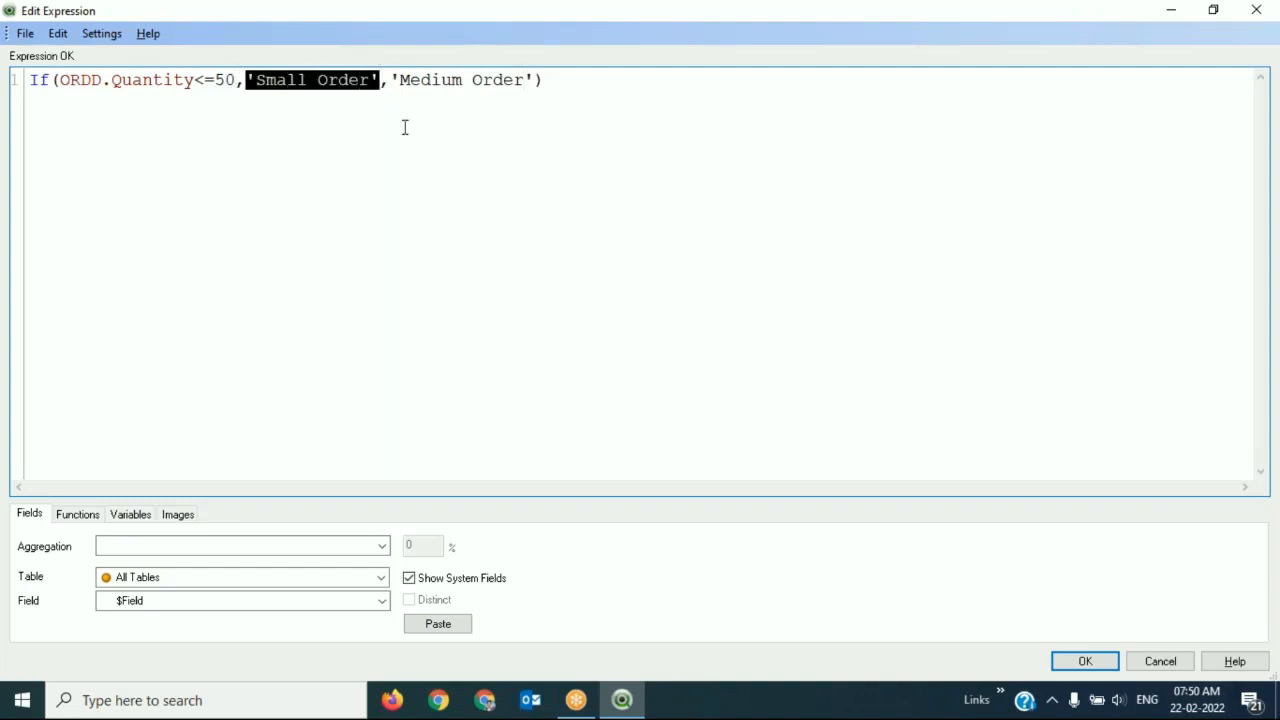
pyautogui.click(420, 151)
pyautogui.click(393, 87)
pyautogui.click(662, 168)
pyautogui.click(1105, 667)
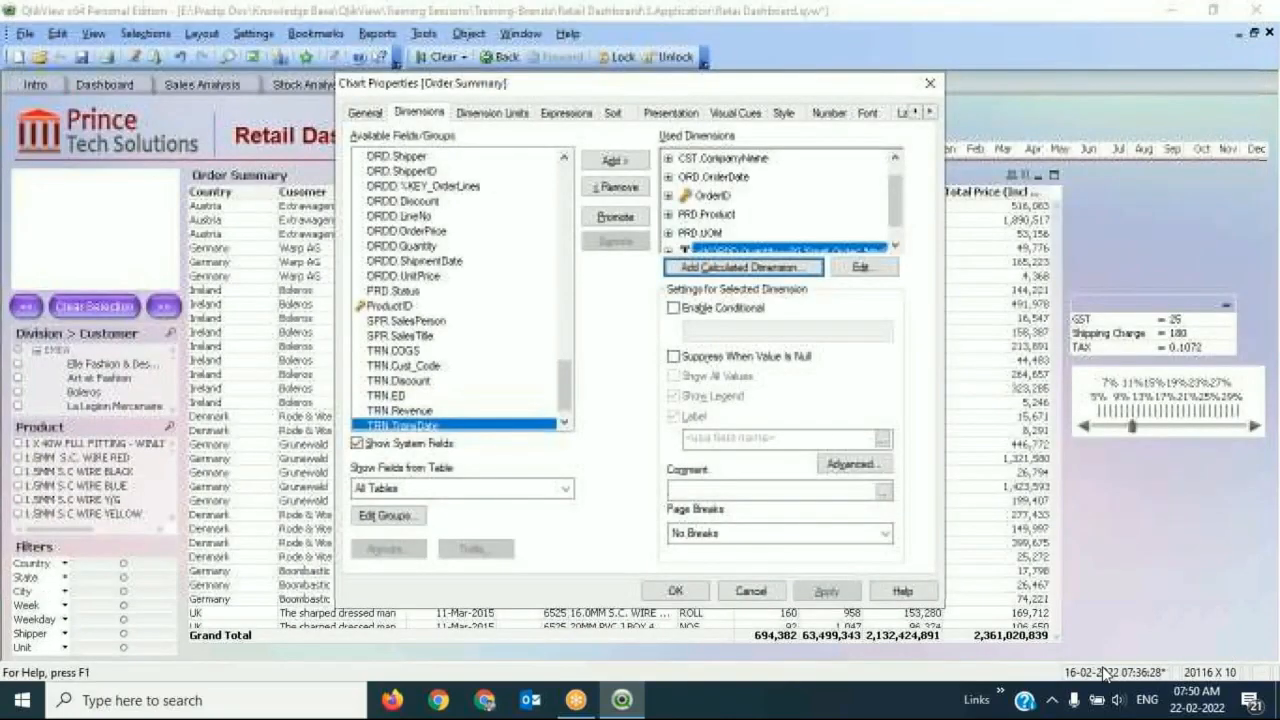
# Label the new calculated dimension Order Type and apply the chart properties to the table.
pyautogui.click(747, 439)
pyautogui.write('Order Volume')
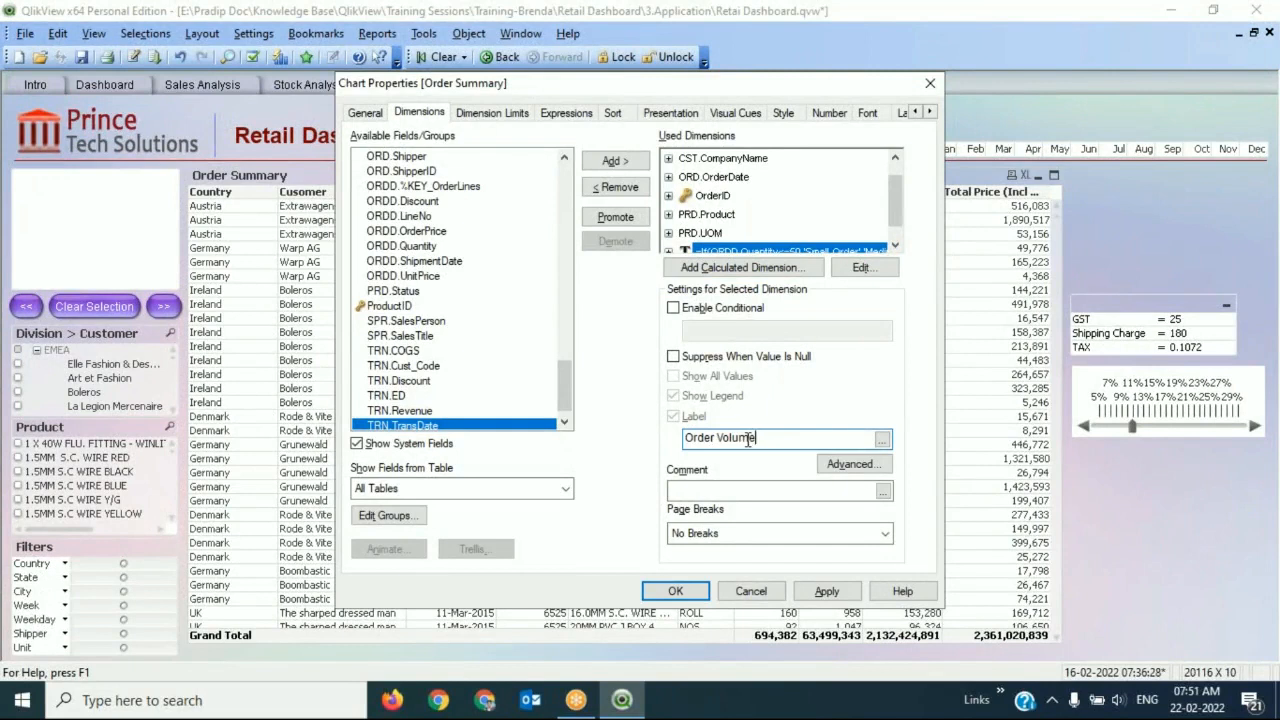
pyautogui.doubleClick(747, 439)
pyautogui.write('Type')
pyautogui.click(845, 598)
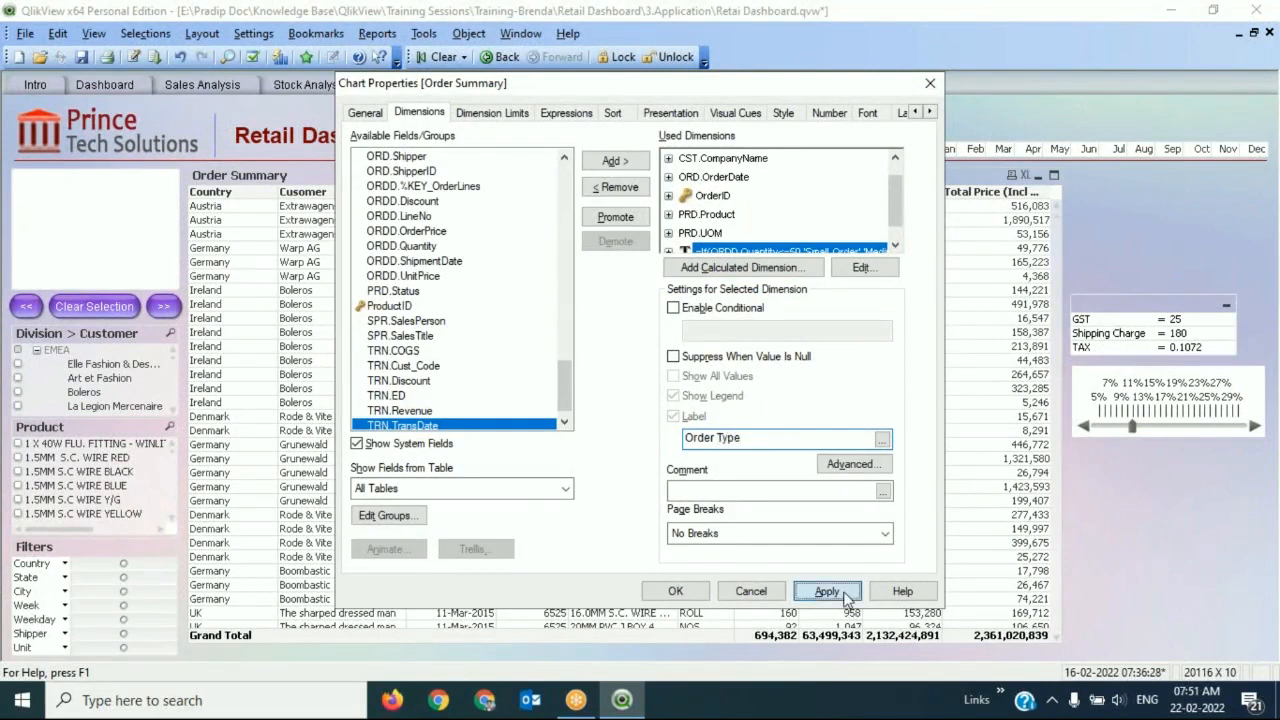
pyautogui.click(676, 591)
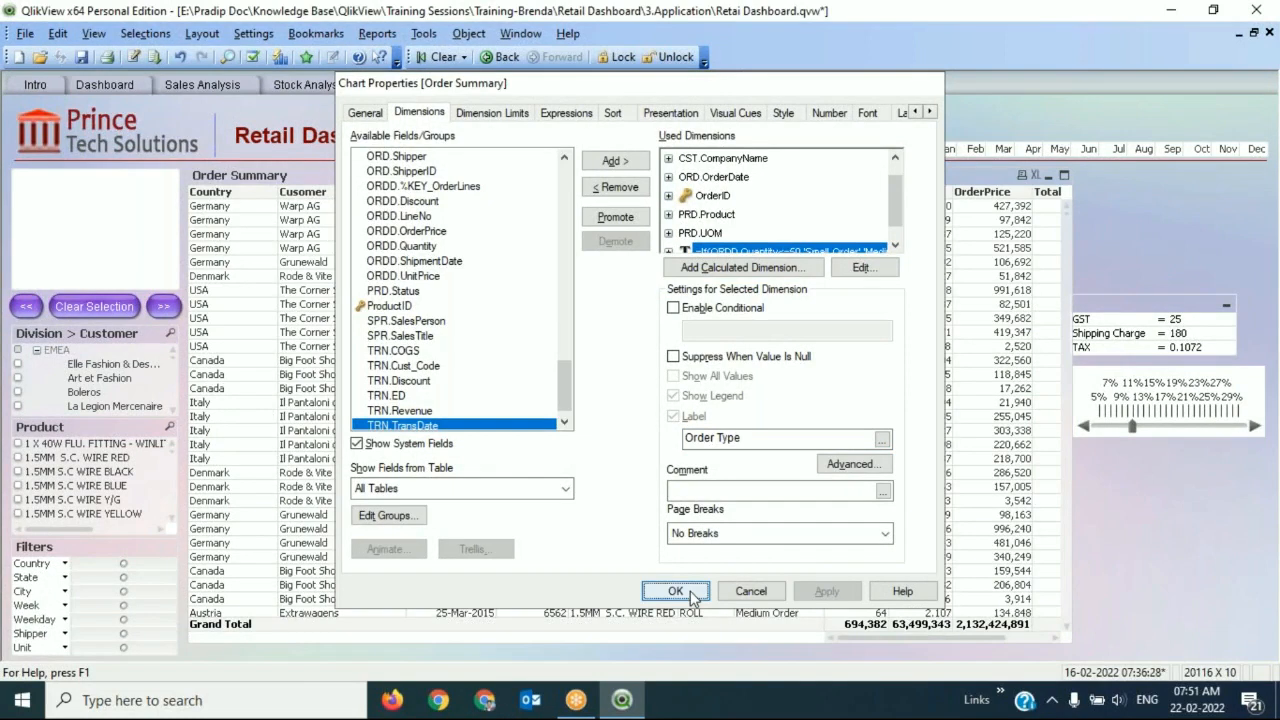
pyautogui.click(676, 591)
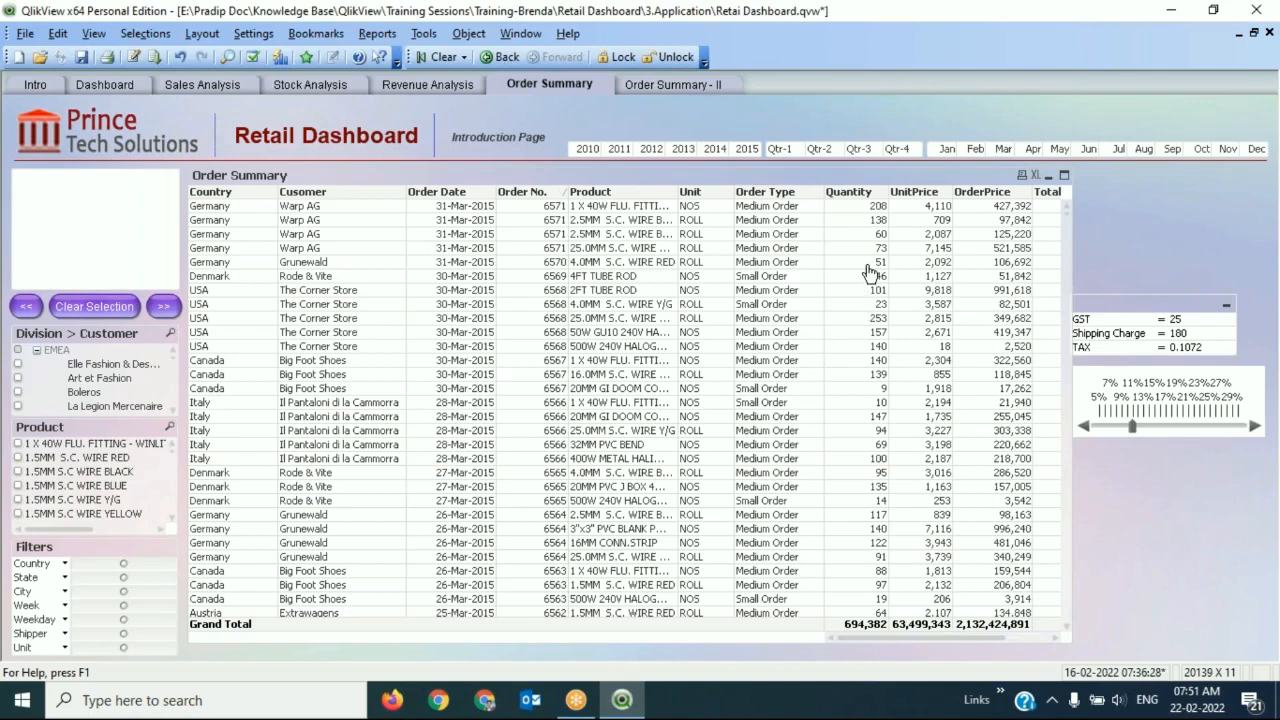
# Open the Order Type dimension's expression for editing and copy its If clause up to and including 'Small Order' and its comma.
pyautogui.rightClick(800, 183)
pyautogui.click(858, 188)
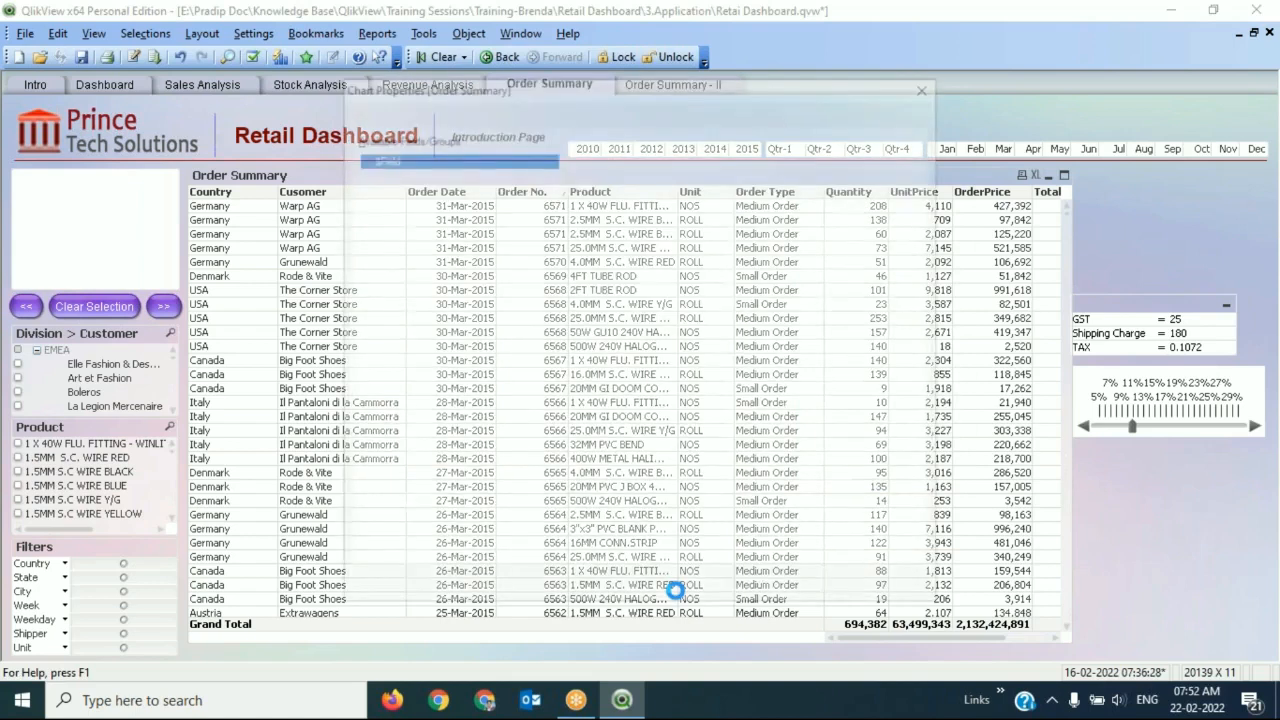
pyautogui.scroll(-2, 780, 195)
pyautogui.click(790, 233)
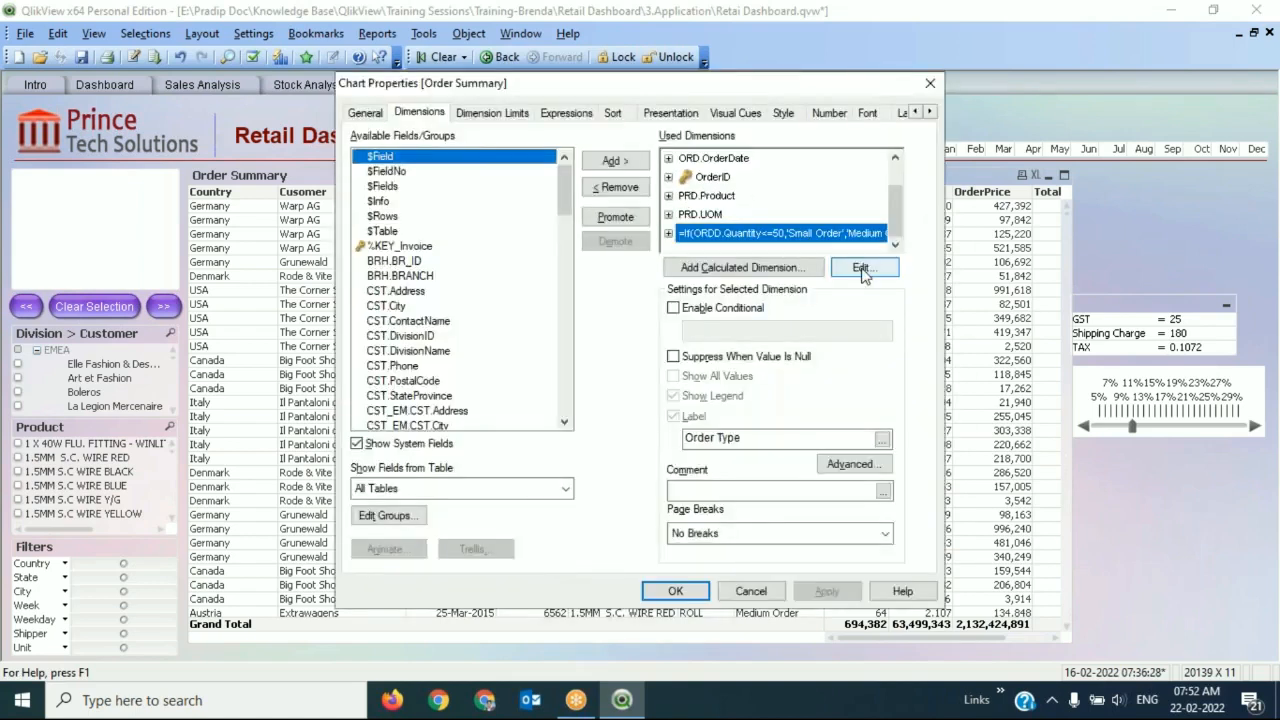
pyautogui.click(862, 269)
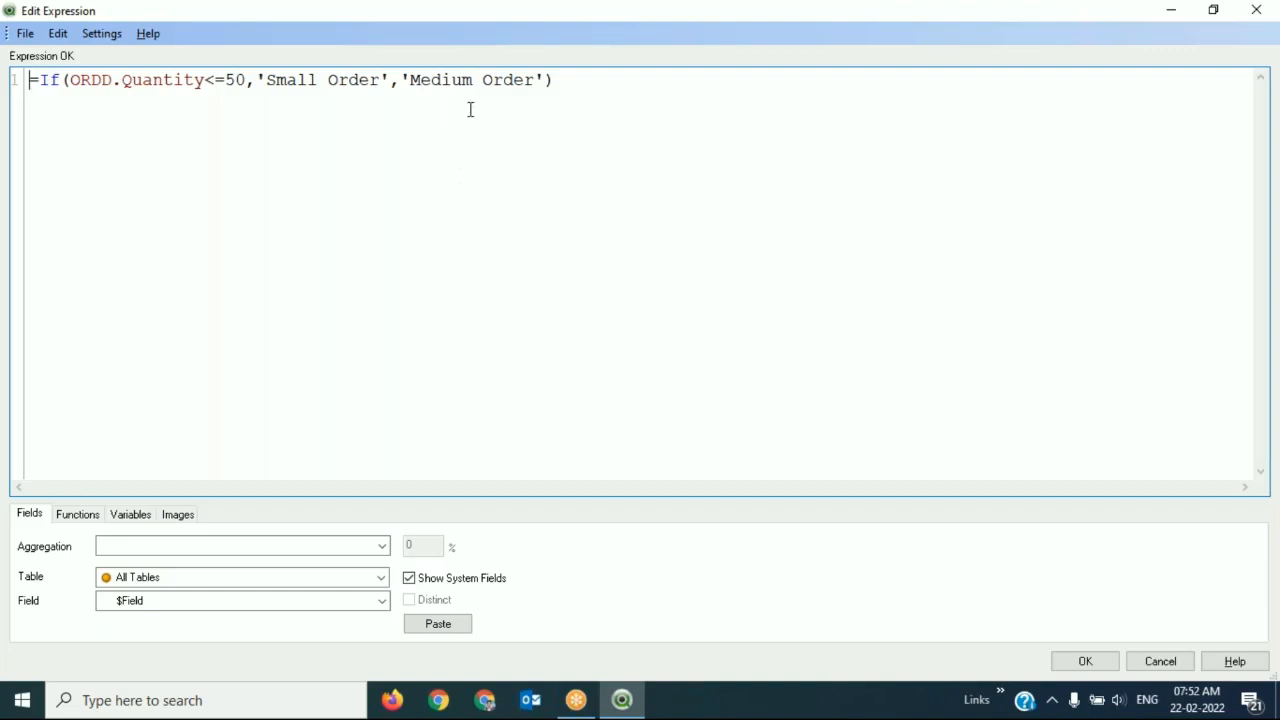
pyautogui.click(552, 80)
pyautogui.moveTo(391, 80); pyautogui.dragTo(8, 57)
pyautogui.hotkey('ctrl', 'c')
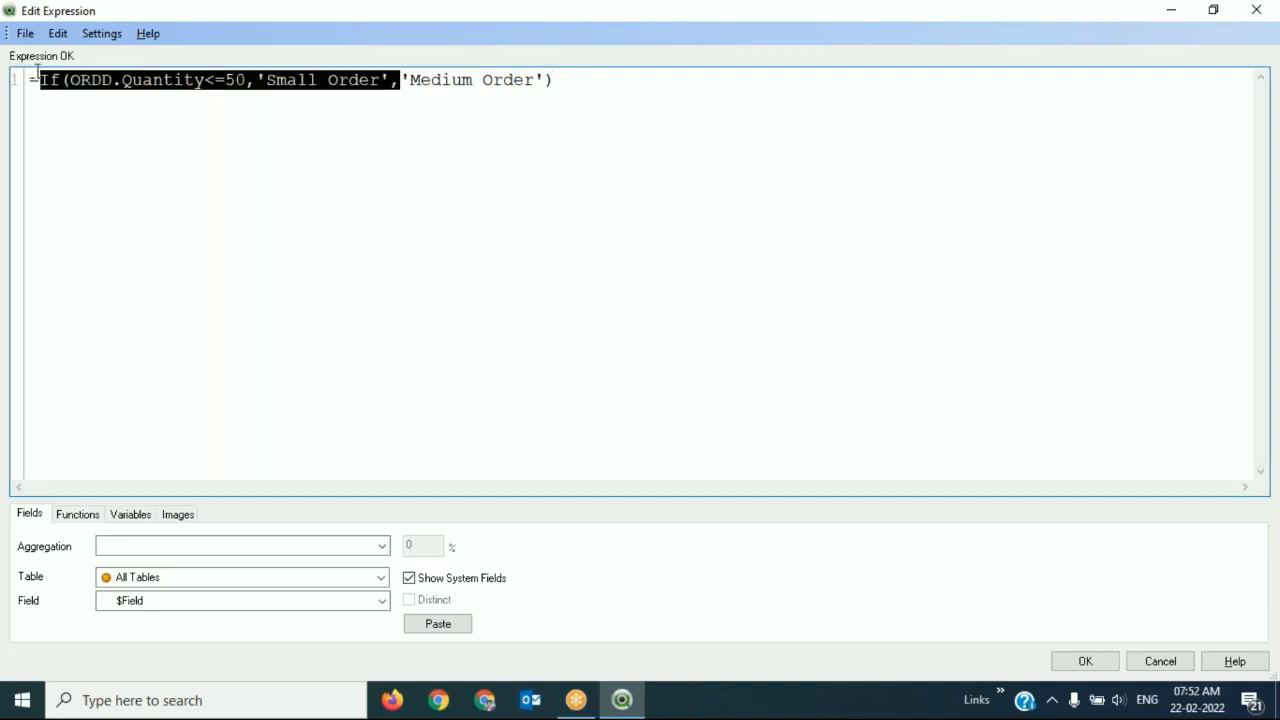
# Replace 'Medium Order' with a nested copy of the If clause, indented on a new line and closed with its own parenthesis.
pyautogui.click(563, 137)
pyautogui.moveTo(403, 84); pyautogui.dragTo(548, 84)
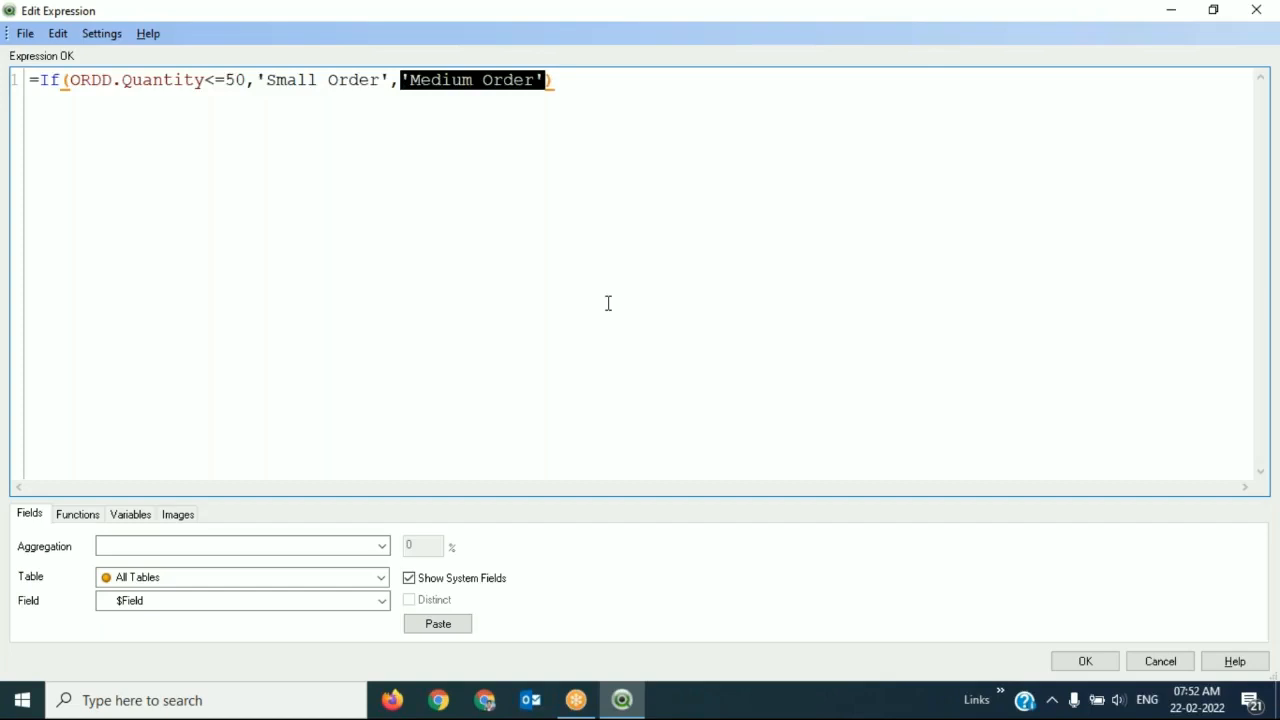
pyautogui.press('Return')
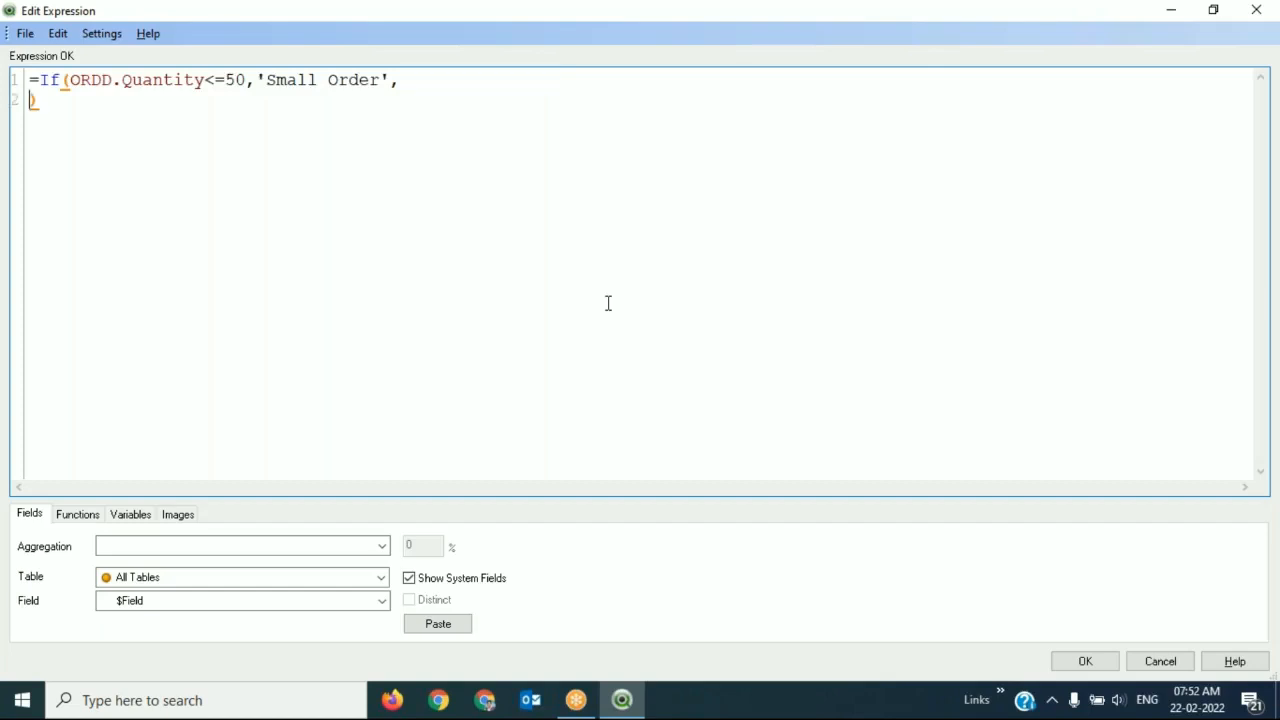
pyautogui.press('Tab')
pyautogui.press('Tab')
pyautogui.hotkey('ctrl', 'v')
pyautogui.write(')')
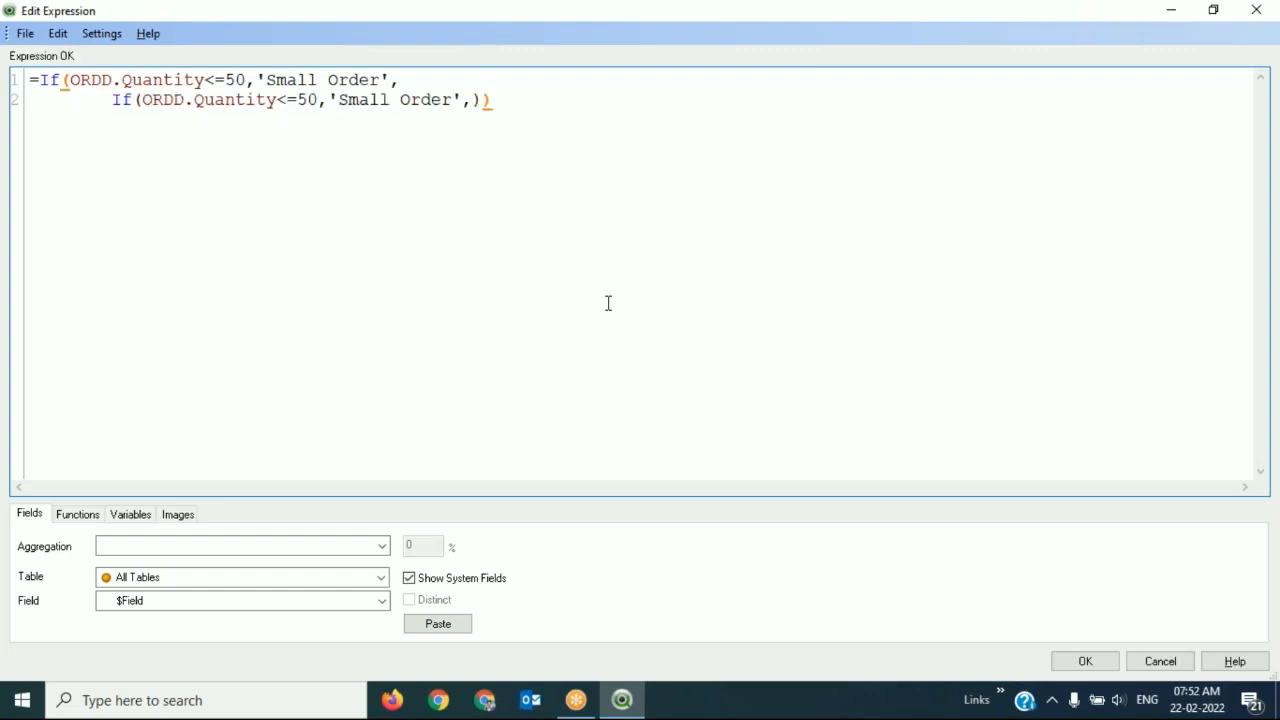
# Change the result text in the nested If clause to 'Medium Order'.
pyautogui.press('Left')
pyautogui.press('Left')
pyautogui.press('Left')
pyautogui.press('Left')
pyautogui.press('Right')
pyautogui.press('Left')
pyautogui.press('Left')
pyautogui.press('Left')
pyautogui.press('Left')
pyautogui.press('Left')
pyautogui.press('Left')
pyautogui.press('Left')
pyautogui.hotkey('shift', 'Left')
pyautogui.hotkey('shift', 'Left')
pyautogui.hotkey('shift', 'Left')
pyautogui.hotkey('shift', 'Left')
pyautogui.hotkey('shift', 'Left')
pyautogui.write('Med')
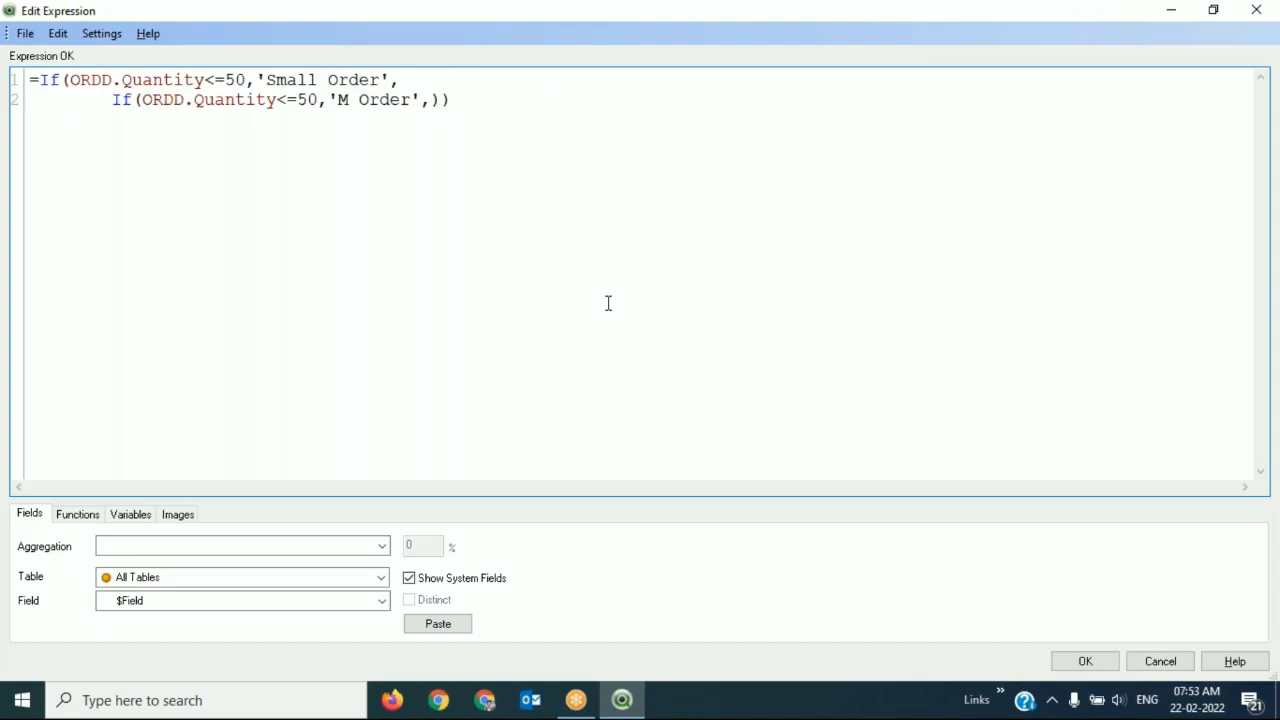
pyautogui.write('ium')
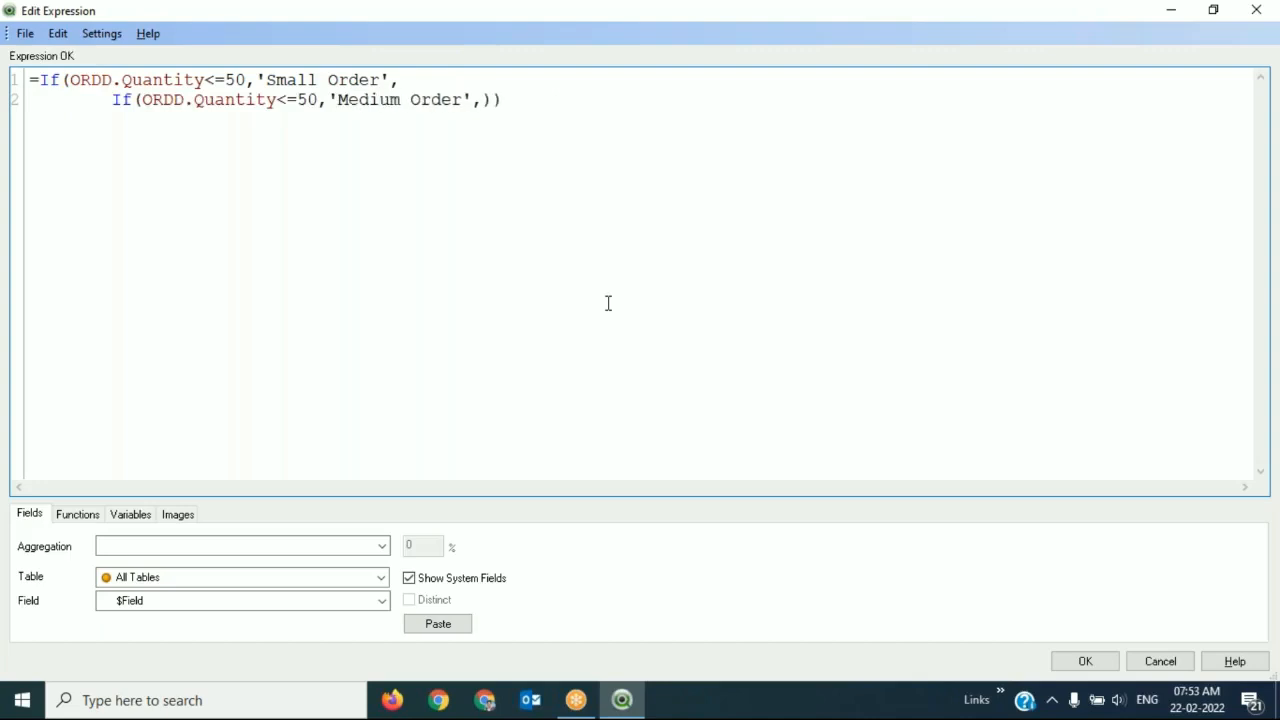
# Add 'Large Order' as the else result of the nested If clause.
pyautogui.press('Left')
pyautogui.press('Left')
pyautogui.press('Left')
pyautogui.press('Left')
pyautogui.press('Left')
pyautogui.press('Left')
pyautogui.press('Left')
pyautogui.press('Left')
pyautogui.press('End')
pyautogui.press('Left')
pyautogui.press('Left')
pyautogui.write("'Large Order")
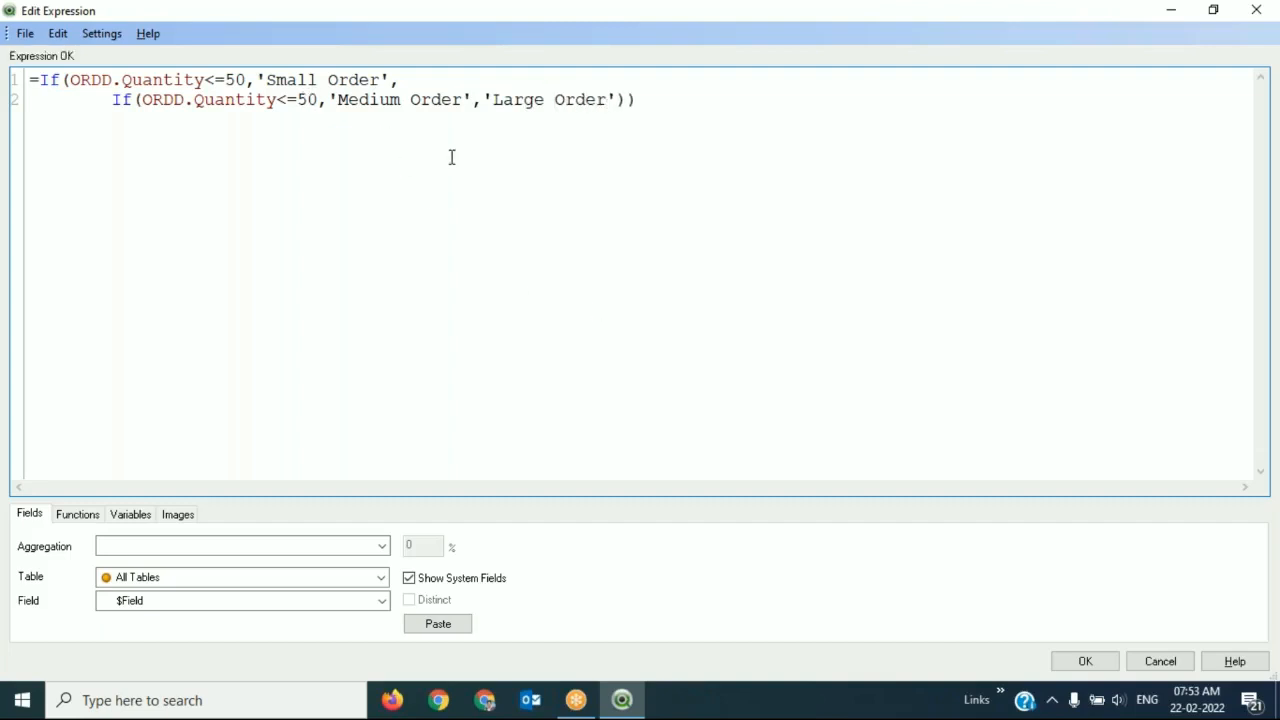
# Change the nested If's comparison to ORDD.Quantity>50 and append an and operator before the 'Medium Order' result.
pyautogui.hotkey('shift', 'Right')
pyautogui.hotkey('shift', 'Right')
pyautogui.write('>')
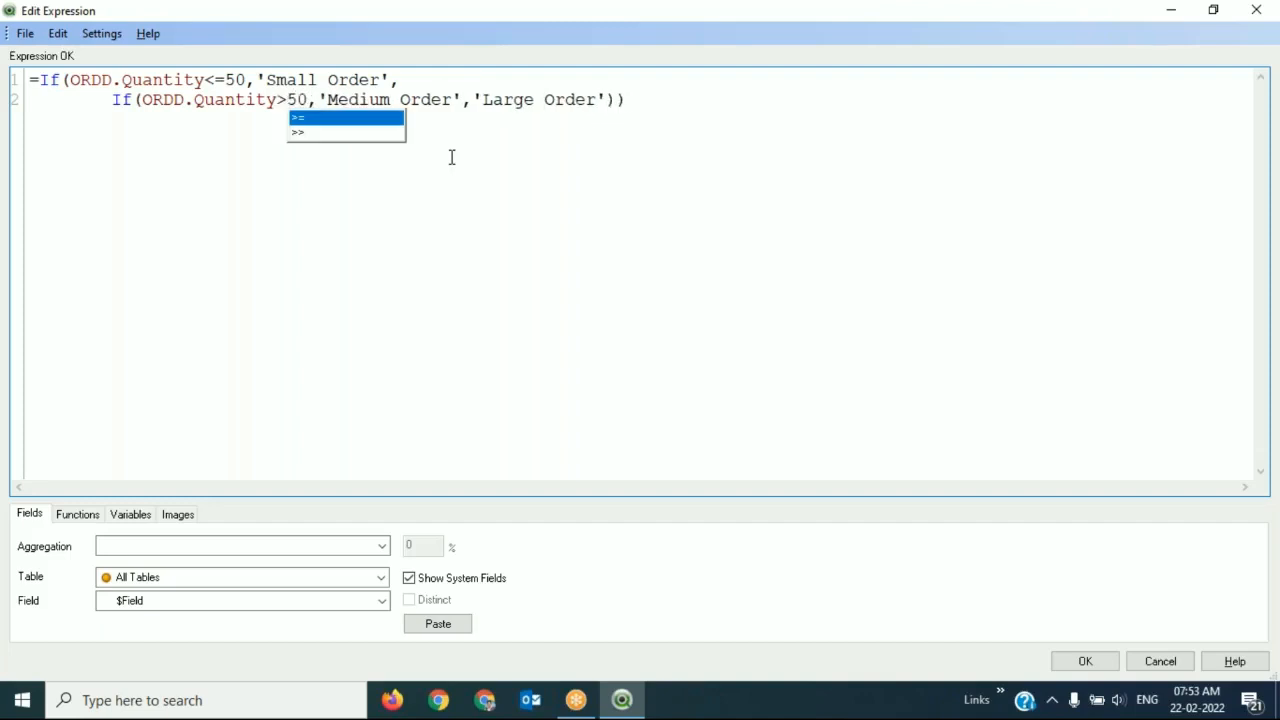
pyautogui.write('=')
pyautogui.press('BackSpace')
pyautogui.press('Right')
pyautogui.press('Right')
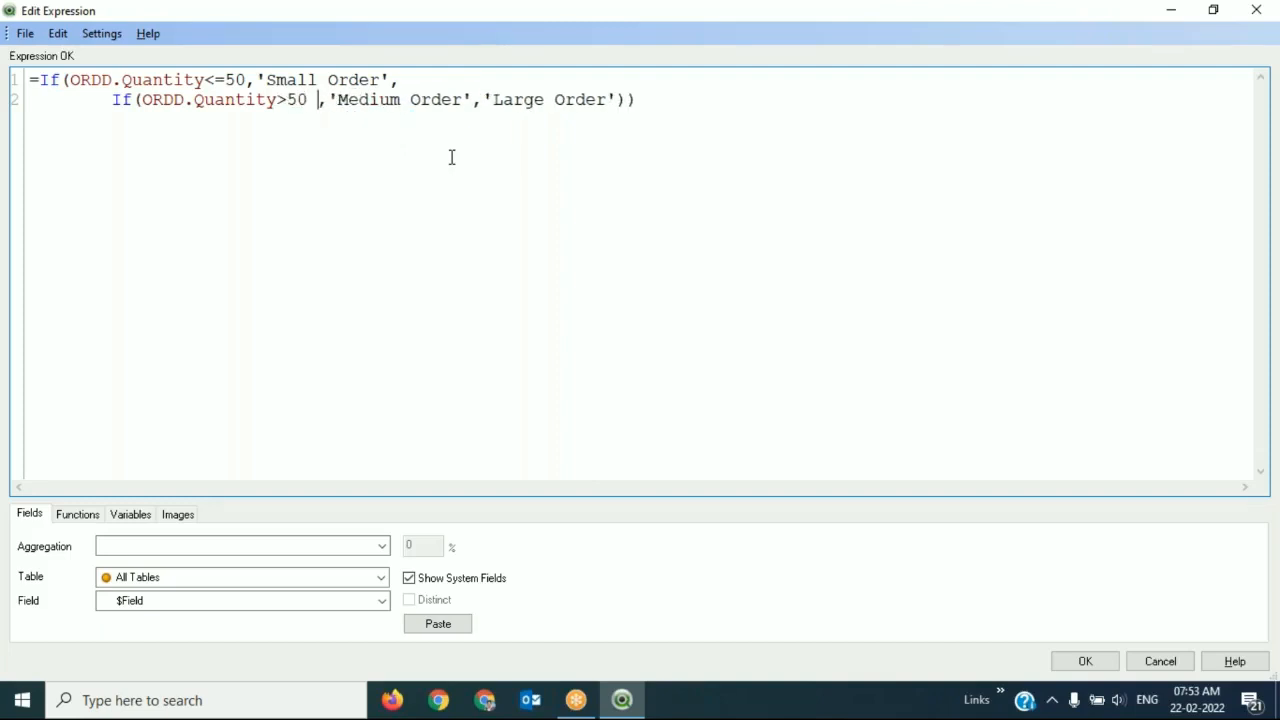
pyautogui.write('a')
pyautogui.press('Return')
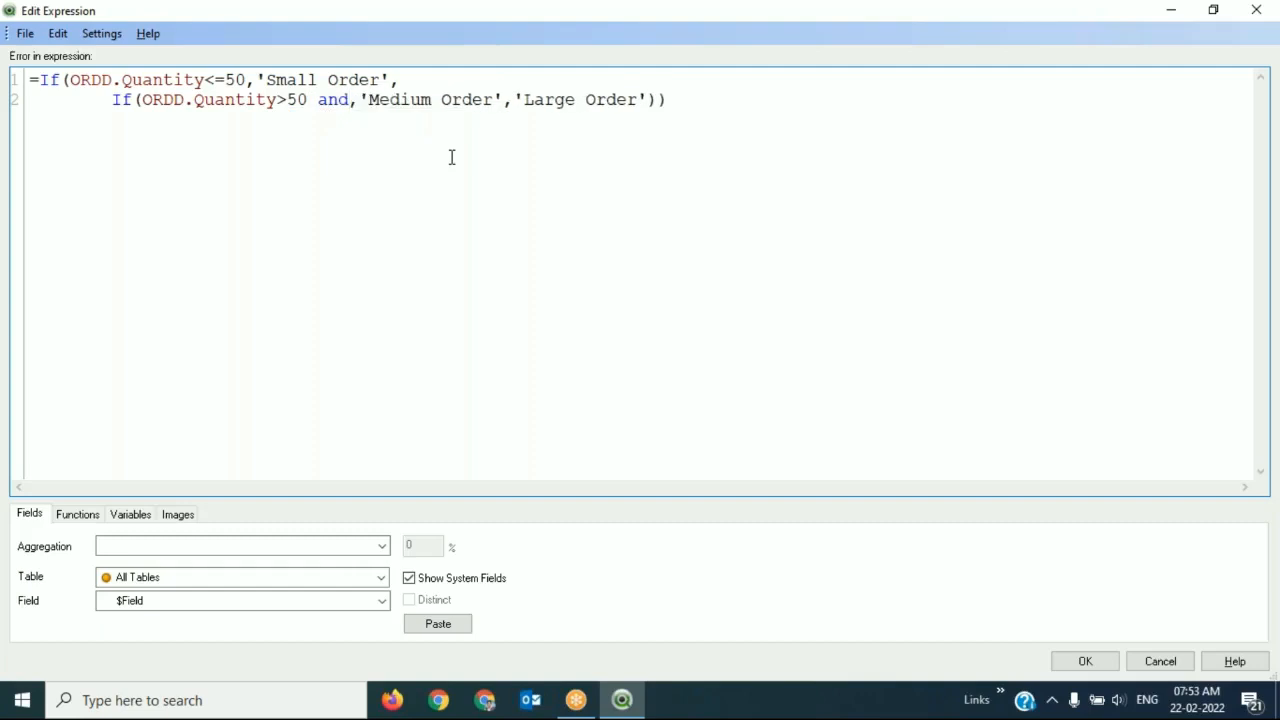
# Copy the ORDD.Quantity>50 condition and insert it as the second condition after the and operator.
pyautogui.hotkey('shift', 'Left')
pyautogui.hotkey('shift', 'Left')
pyautogui.hotkey('shift', 'Left')
pyautogui.hotkey('shift', 'Left')
pyautogui.hotkey('shift', 'Left')
pyautogui.hotkey('shift', 'Left')
pyautogui.hotkey('shift', 'Left')
pyautogui.hotkey('shift', 'Left')
pyautogui.hotkey('shift', 'Left')
pyautogui.hotkey('shift', 'Left')
pyautogui.hotkey('shift', 'Left')
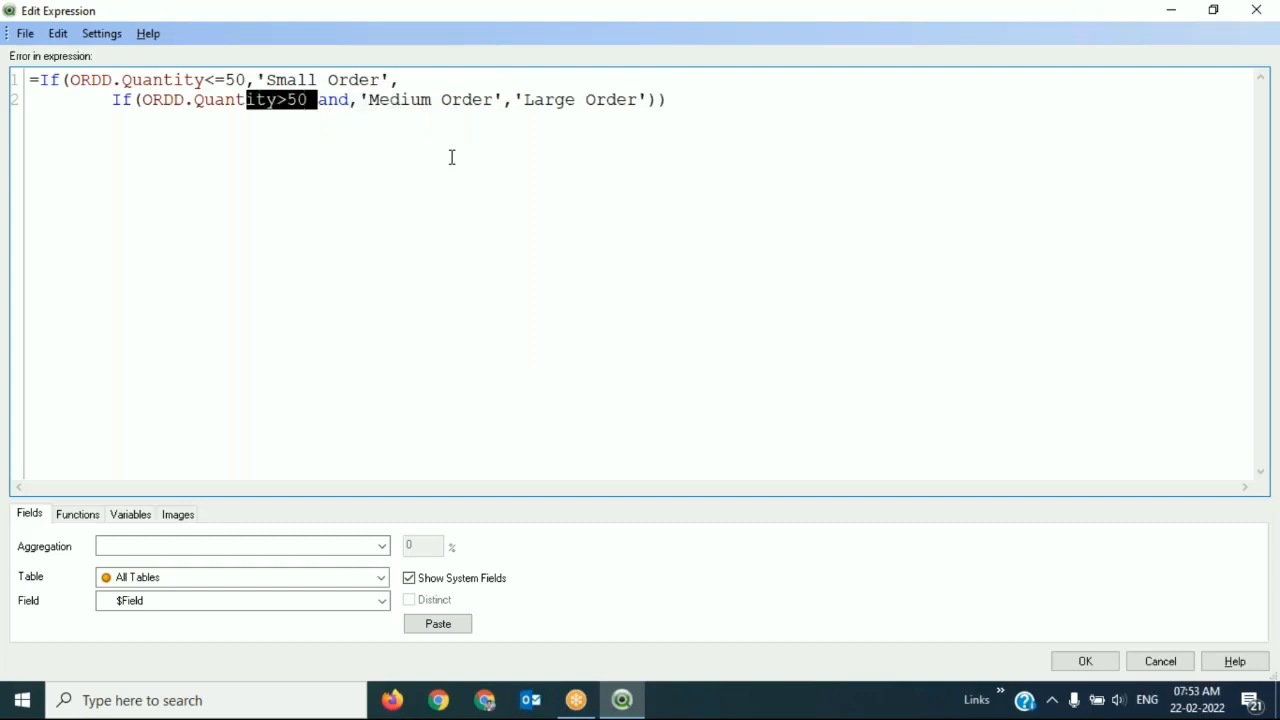
pyautogui.hotkey('shift', 'Left')
pyautogui.hotkey('shift', 'Left')
pyautogui.hotkey('shift', 'Left')
pyautogui.hotkey('shift', 'Left')
pyautogui.hotkey('shift', 'Left')
pyautogui.hotkey('shift', 'Left')
pyautogui.hotkey('ctrl', 'c')
pyautogui.press('Right')
pyautogui.press('Right')
pyautogui.press('Right')
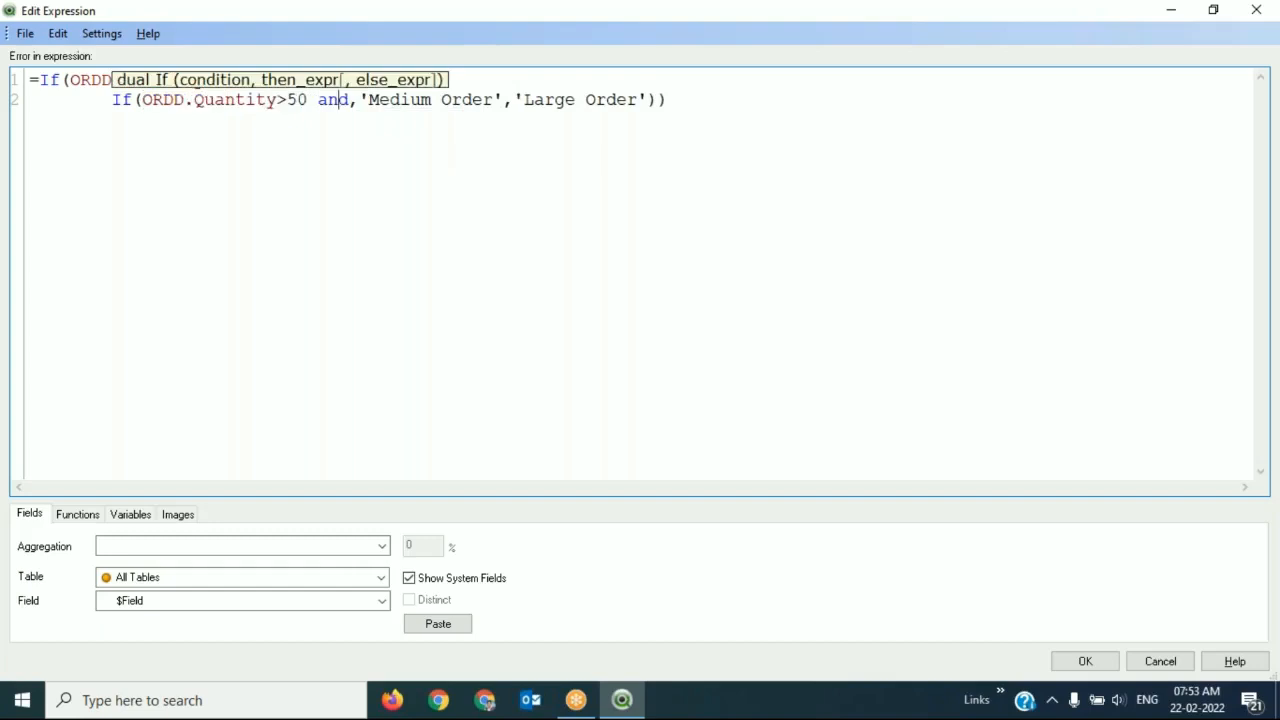
pyautogui.hotkey('ctrl', 'v')
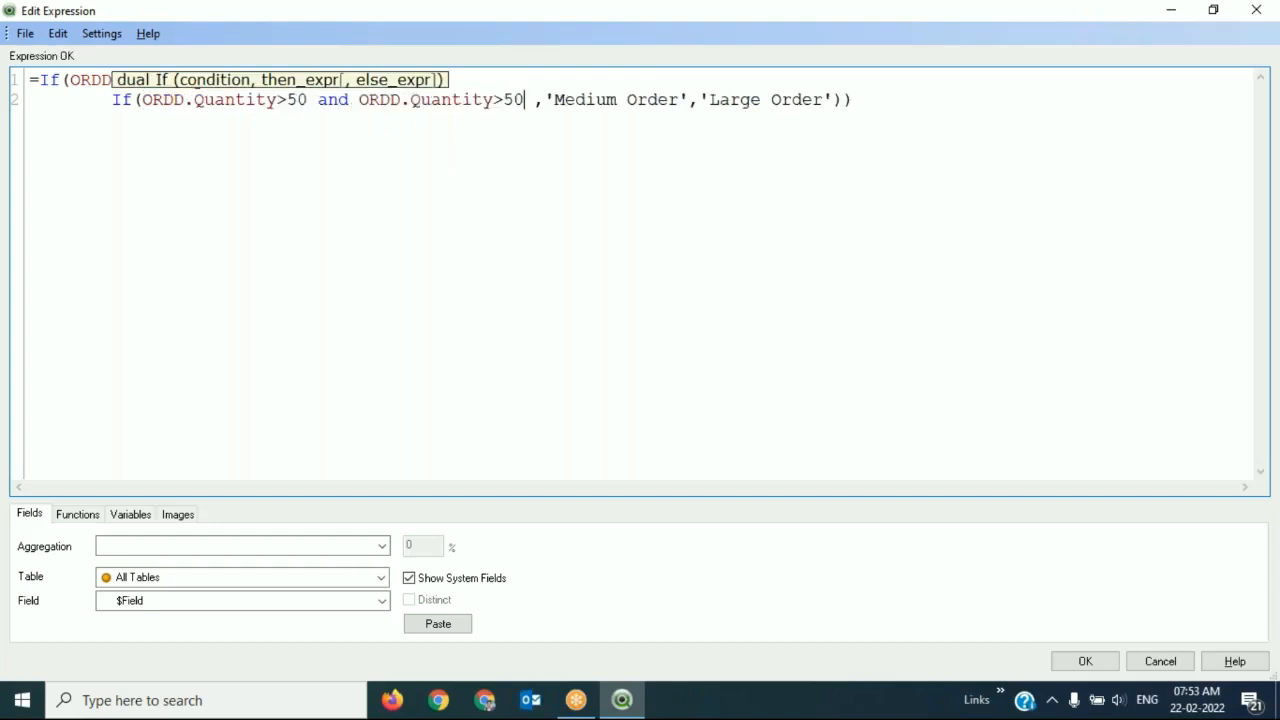
pyautogui.press('BackSpace')
# Change the second condition of the nested If to ORDD.Quantity<=100.
pyautogui.press('Left')
pyautogui.press('Left')
pyautogui.hotkey('shift', 'Left')
pyautogui.write('<')
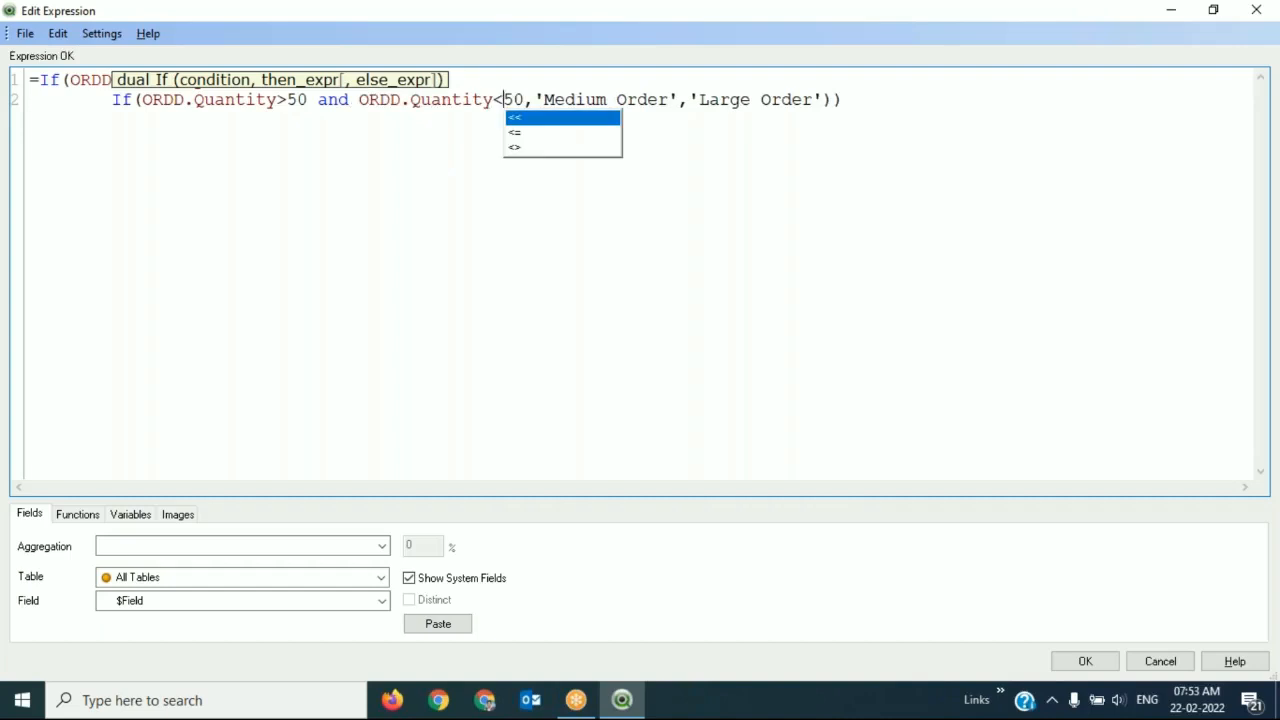
pyautogui.press('Down')
pyautogui.press('Return')
pyautogui.hotkey('shift', 'Right')
pyautogui.write('1')
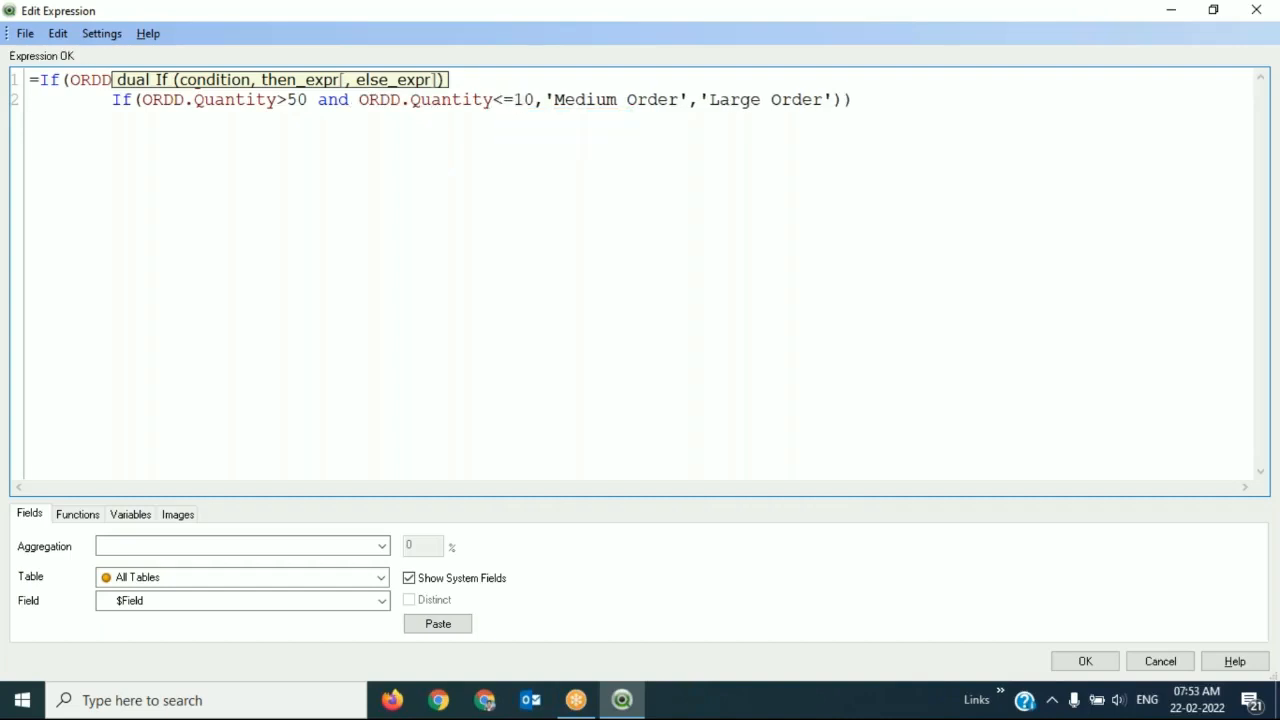
pyautogui.write('0')
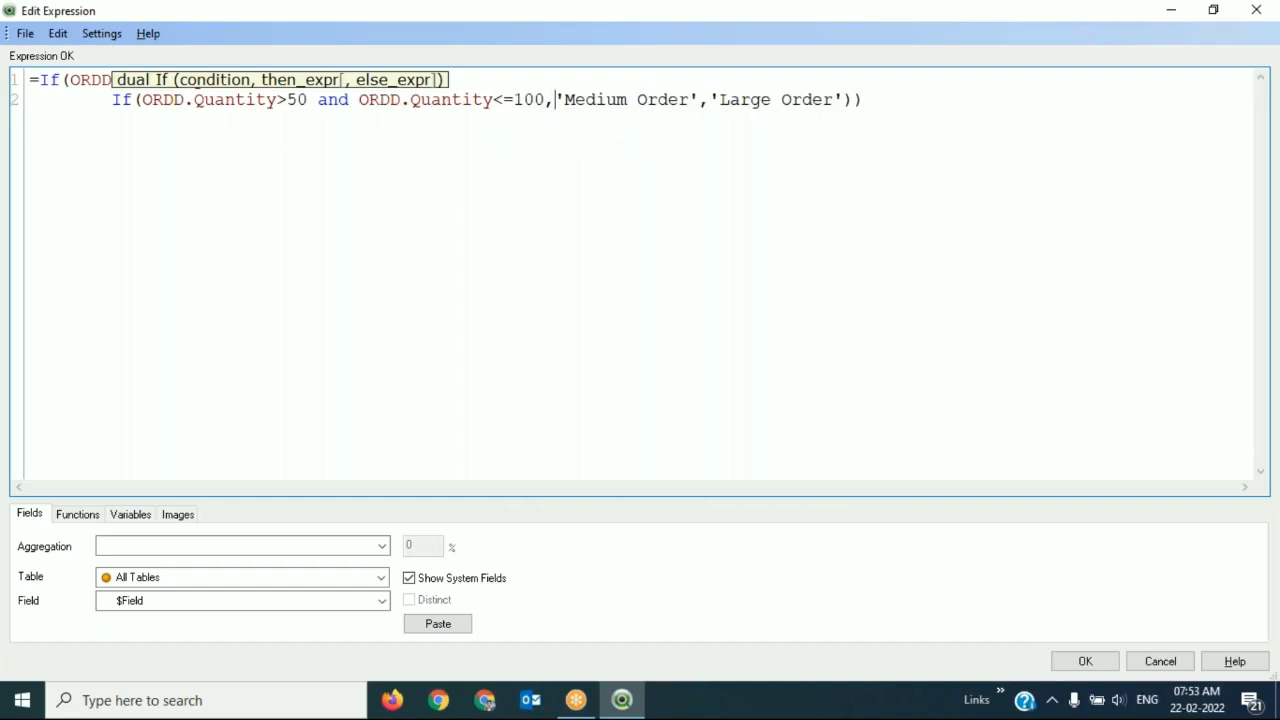
# Accept the small, medium and large order expression and confirm the chart properties.
pyautogui.click(709, 101)
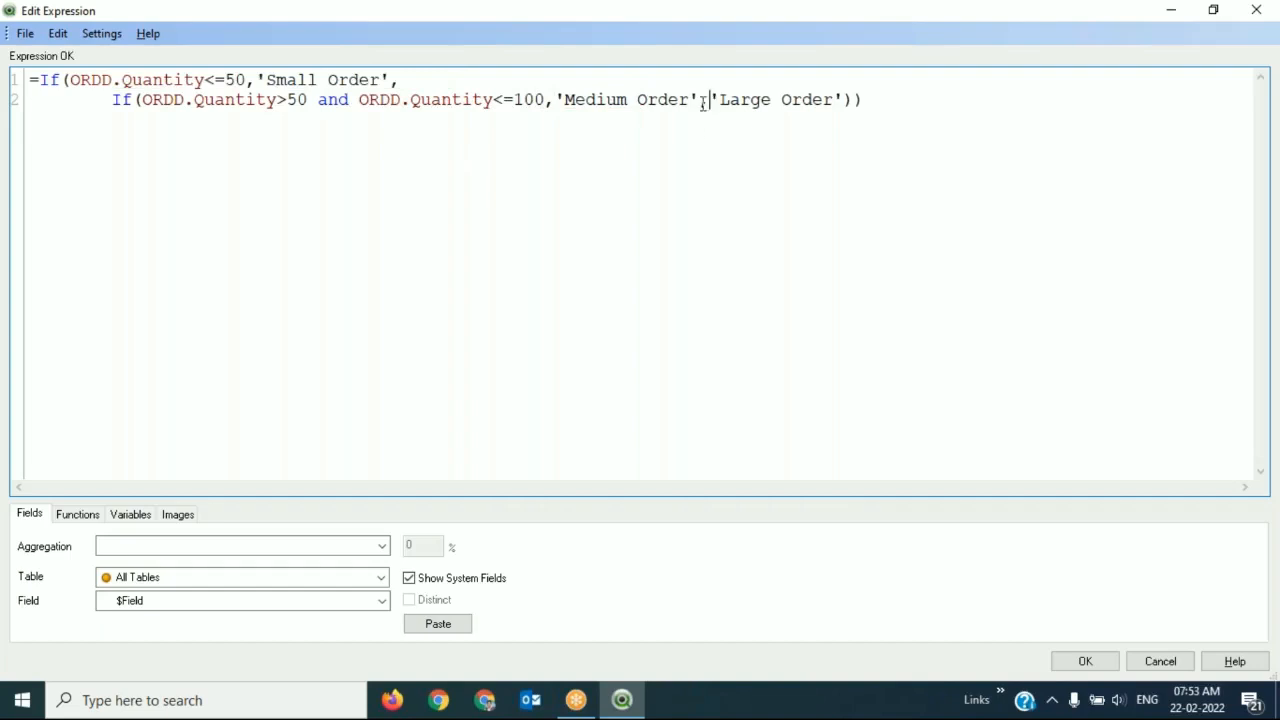
pyautogui.moveTo(710, 100); pyautogui.dragTo(785, 101)
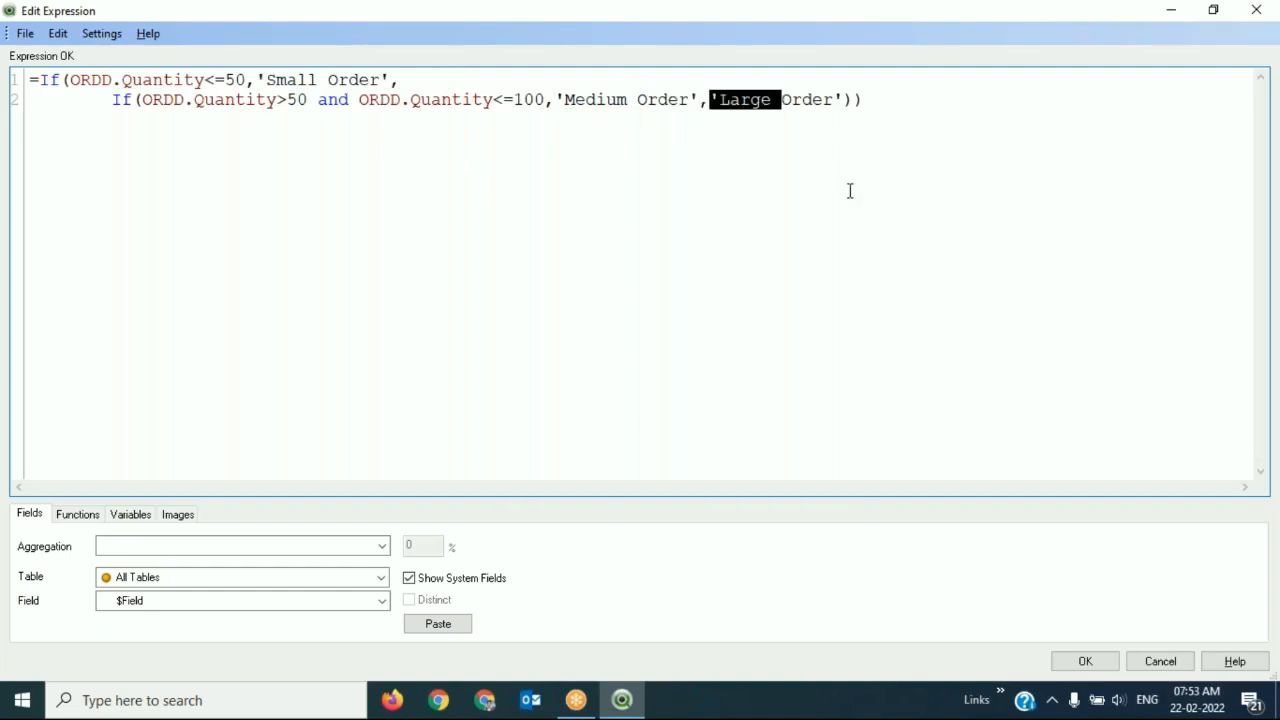
pyautogui.click(849, 191)
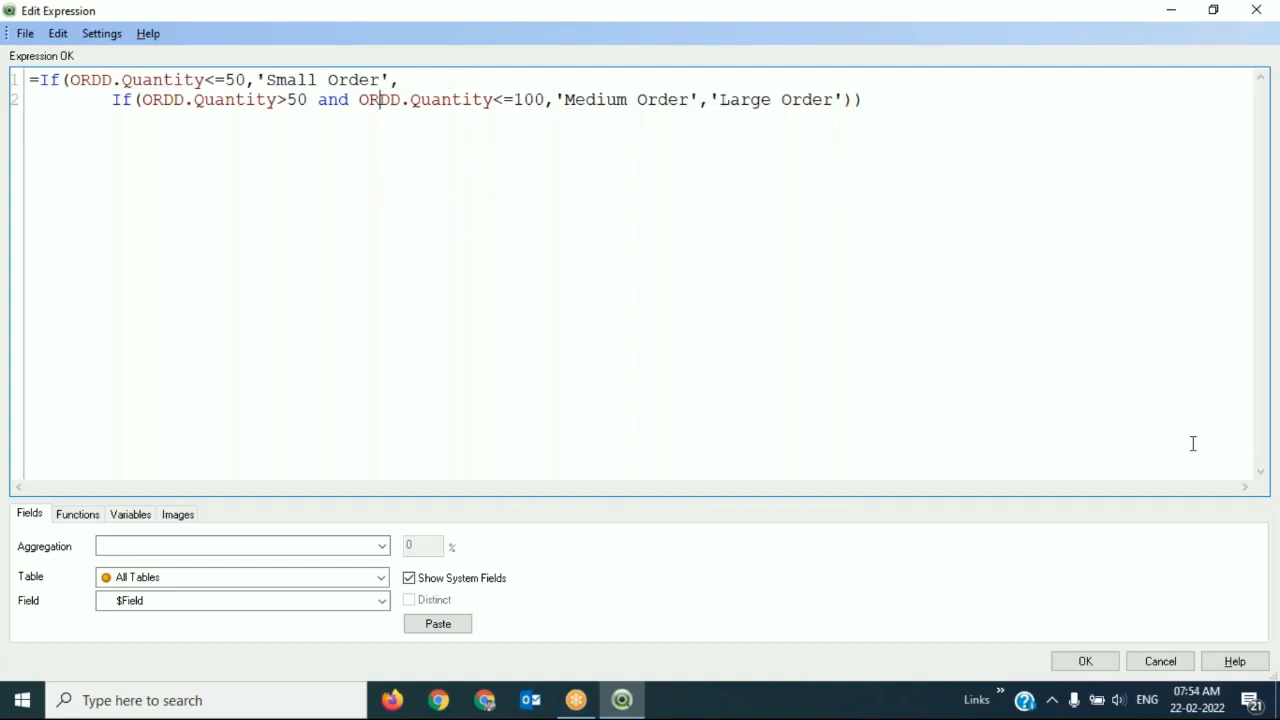
pyautogui.click(1085, 664)
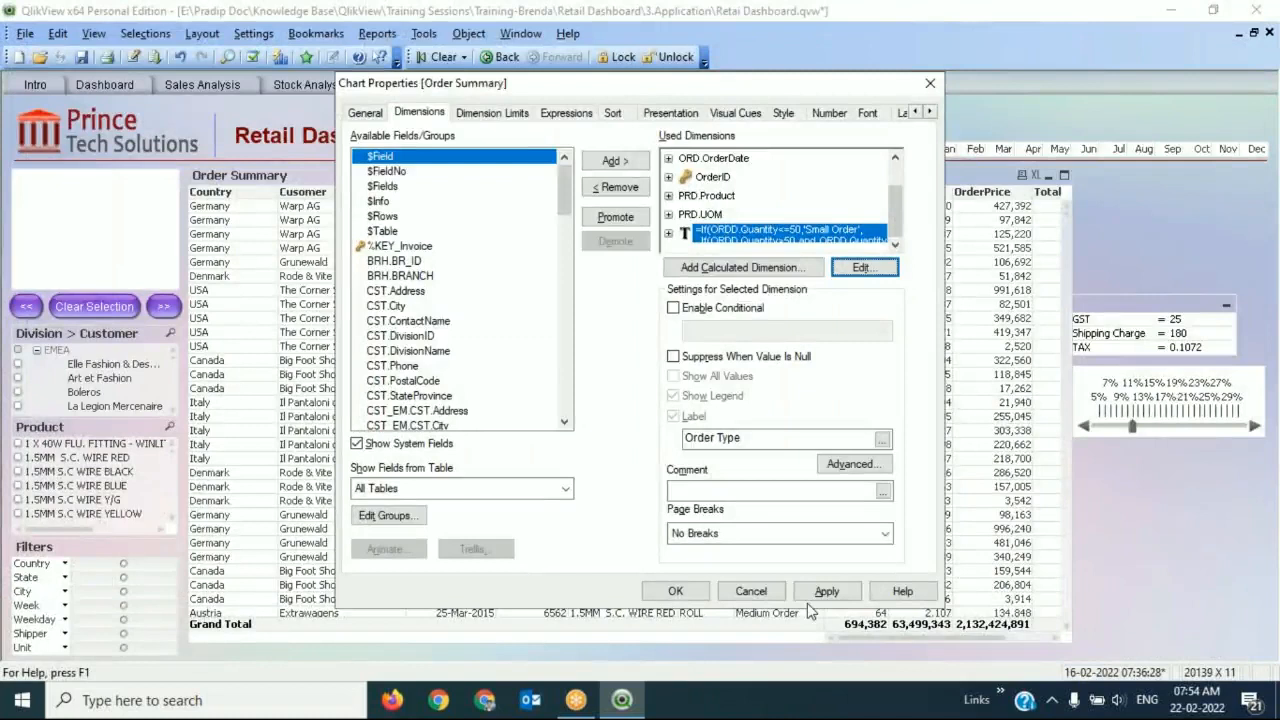
pyautogui.click(676, 591)
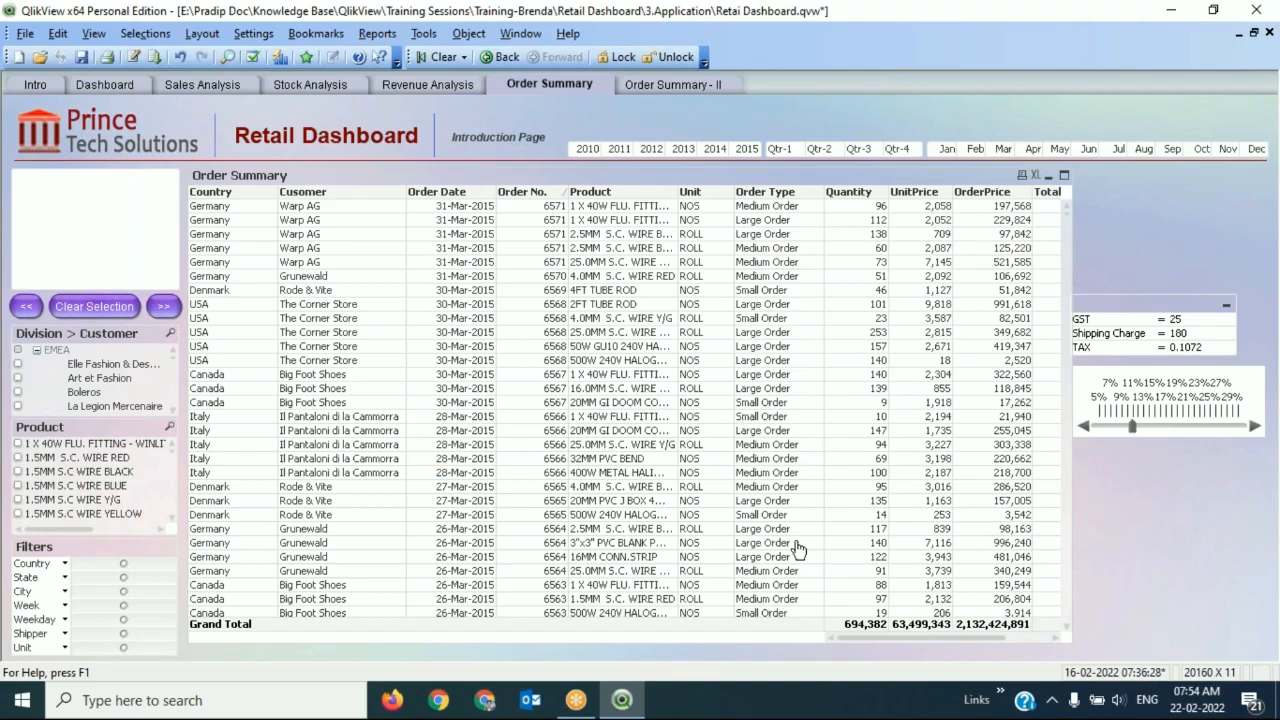
# Reopen the Order Type dimension's expression from the Order Summary table's properties and review its If clauses.
pyautogui.rightClick(819, 186)
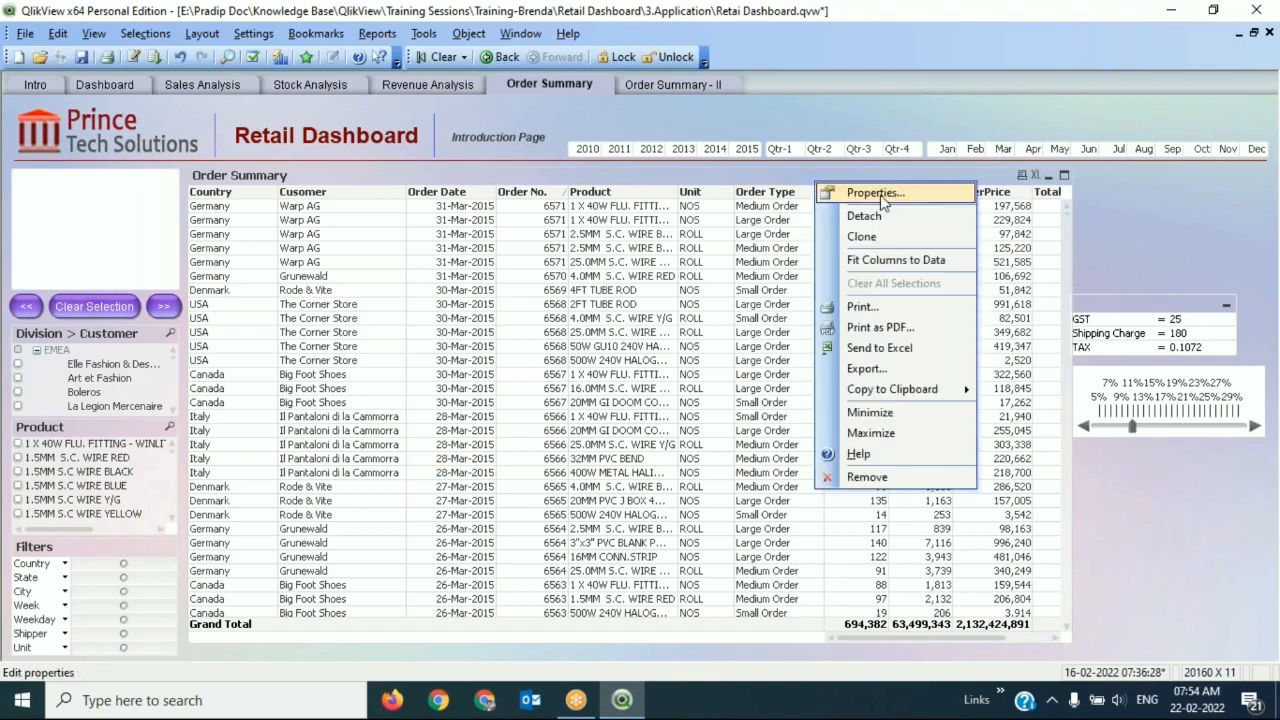
pyautogui.click(881, 195)
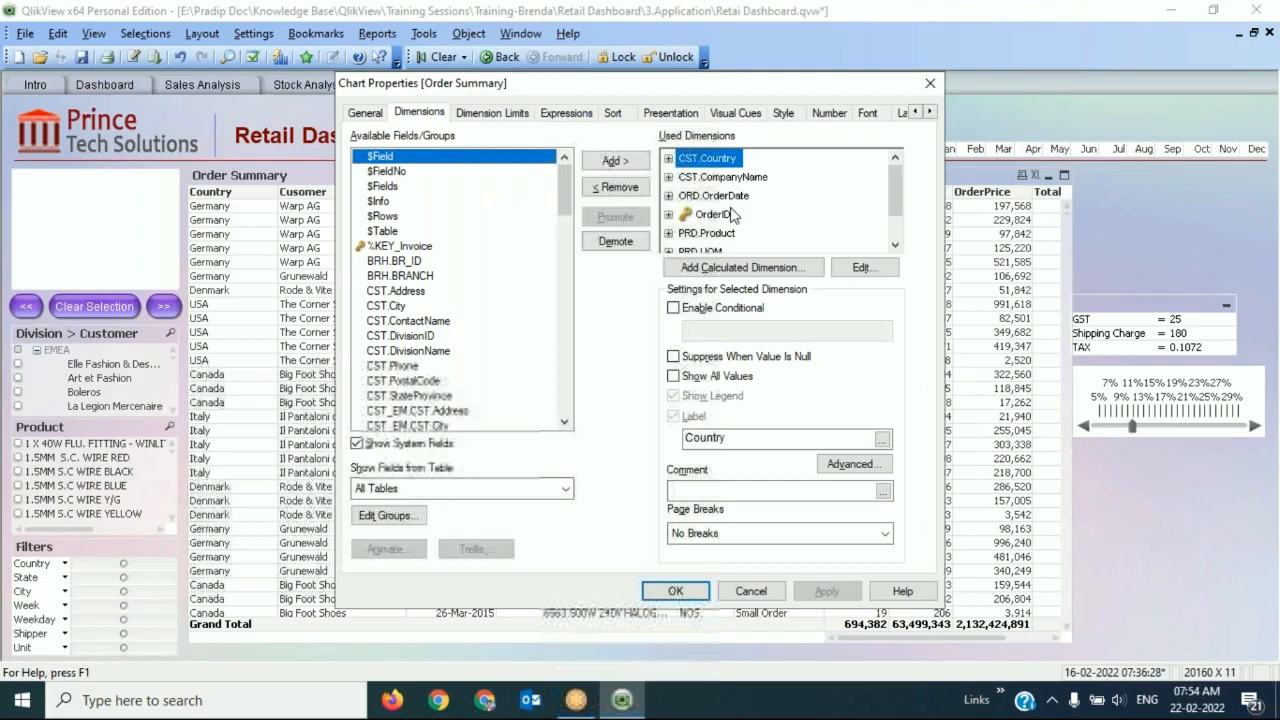
pyautogui.scroll(-1, 731, 216)
pyautogui.click(731, 222)
pyautogui.click(862, 267)
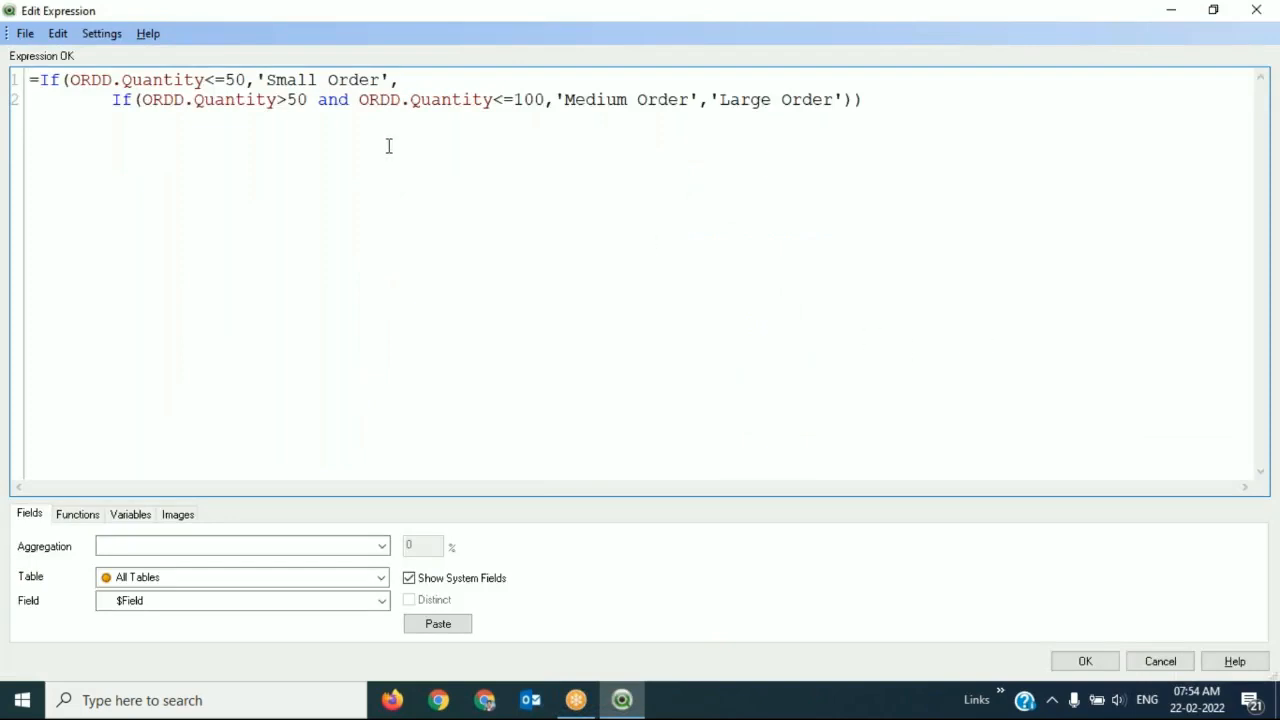
pyautogui.moveTo(397, 80); pyautogui.dragTo(28, 80)
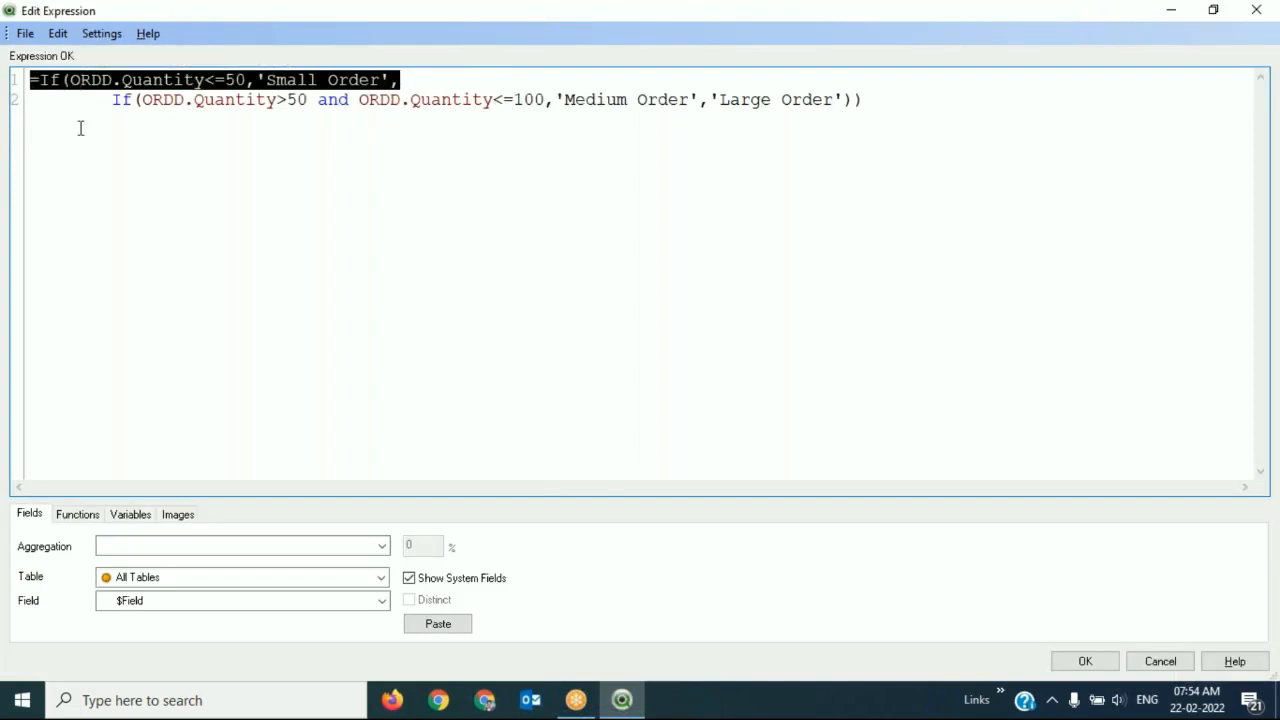
pyautogui.click(276, 79)
pyautogui.moveTo(131, 100); pyautogui.dragTo(700, 100)
pyautogui.click(714, 134)
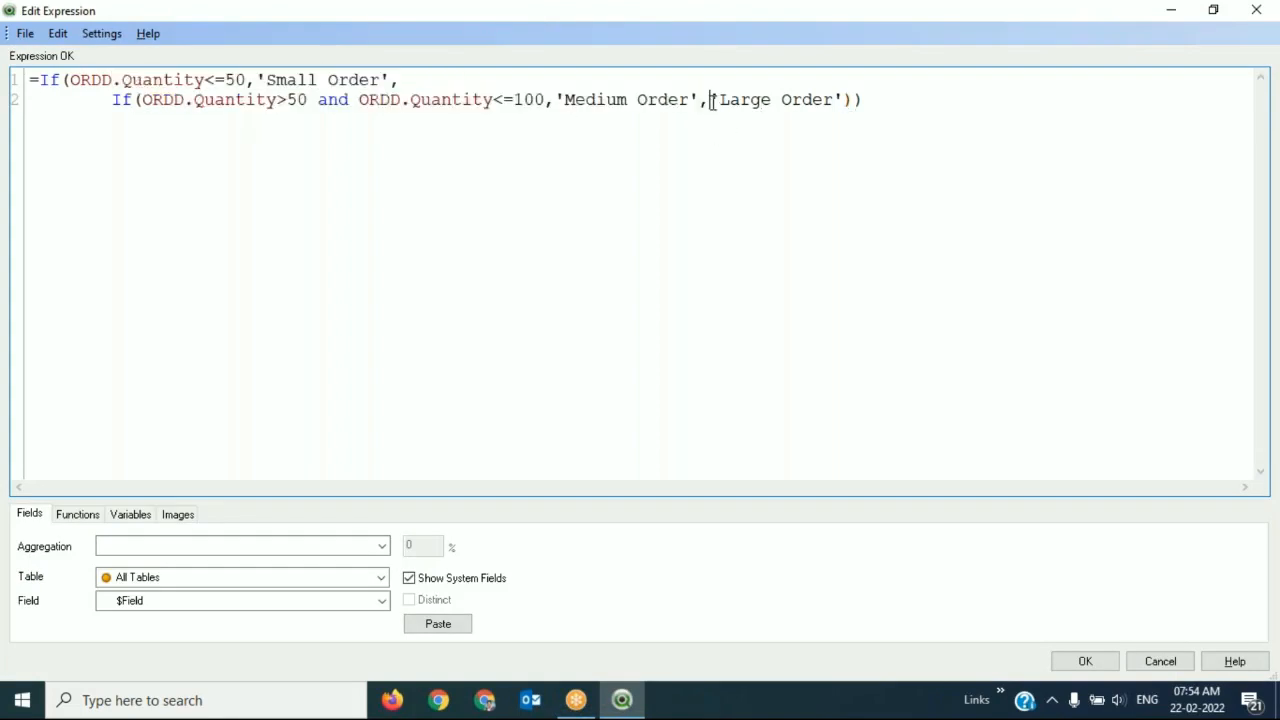
pyautogui.moveTo(711, 100); pyautogui.dragTo(856, 101)
pyautogui.click(885, 191)
# Insert a copy of the Medium Order If clause before 'Large Order' on a new indented line, adding one closing parenthesis at the end.
pyautogui.moveTo(710, 100); pyautogui.dragTo(113, 100)
pyautogui.hotkey('ctrl', 'c')
pyautogui.click(716, 101)
pyautogui.press('Return')
pyautogui.press('Tab')
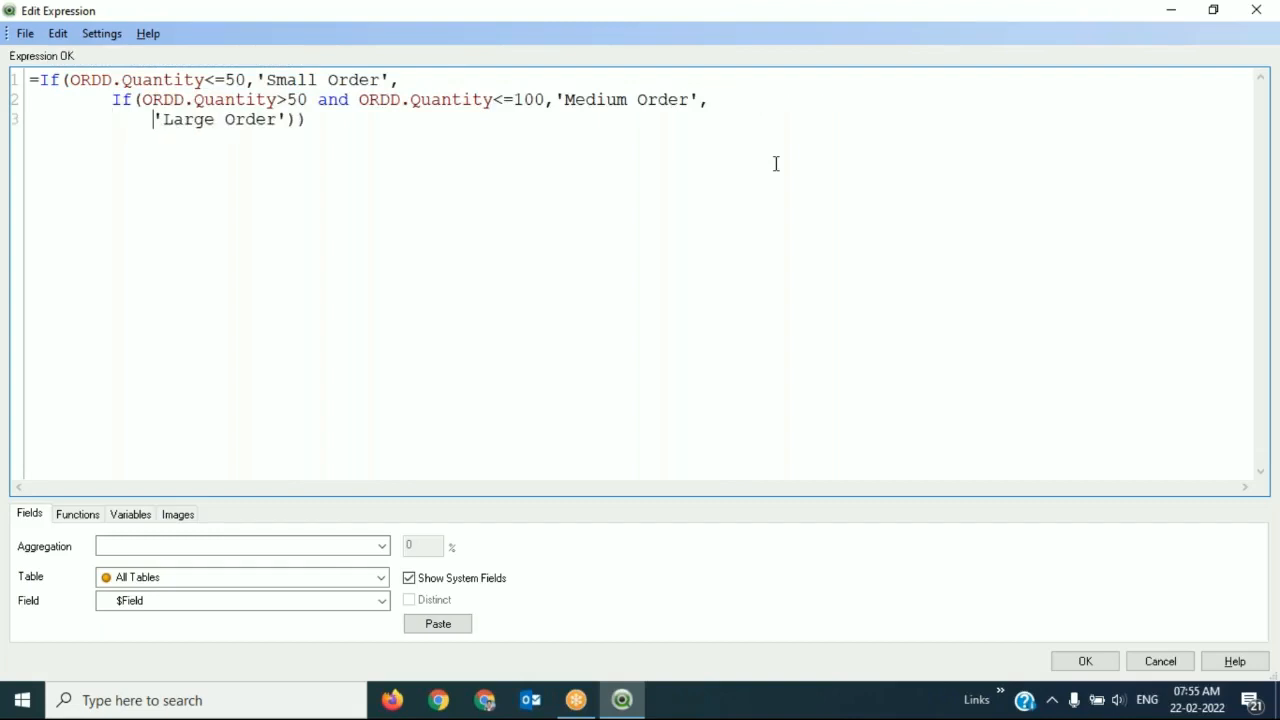
pyautogui.hotkey('ctrl', 'v')
pyautogui.press('End')
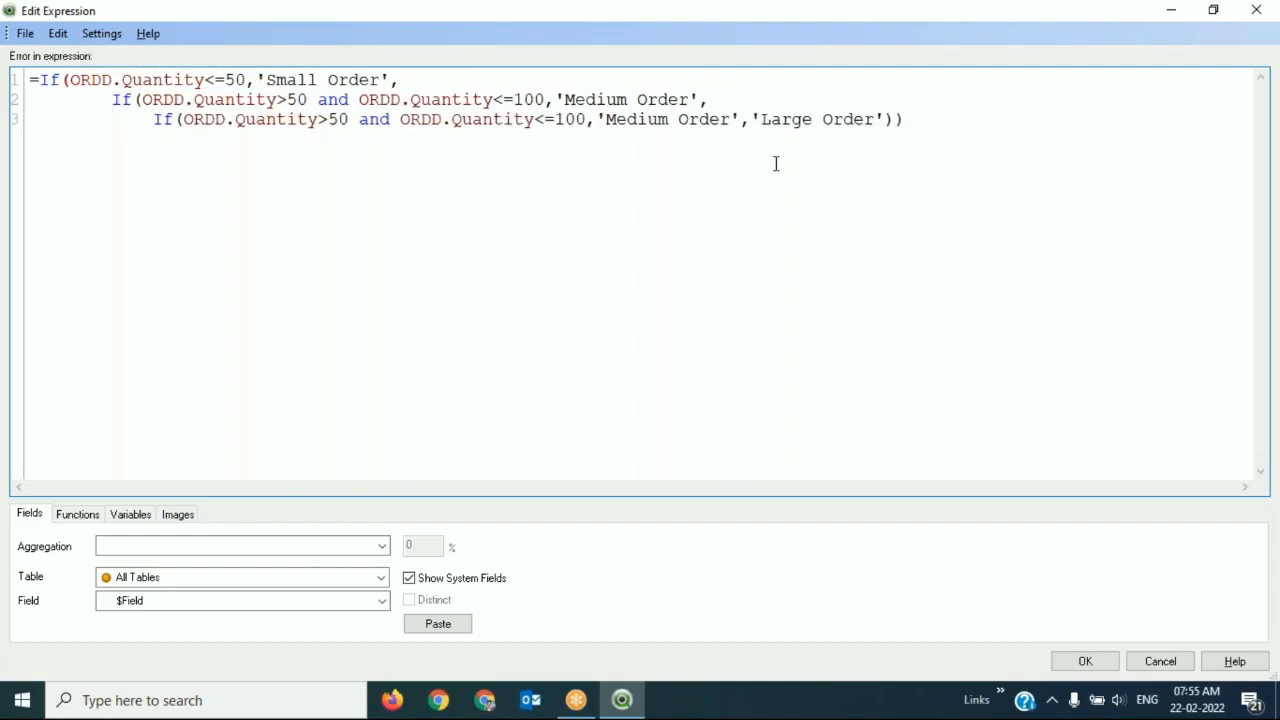
pyautogui.write(')')
pyautogui.click(132, 100)
pyautogui.click(174, 121)
pyautogui.click(930, 120)
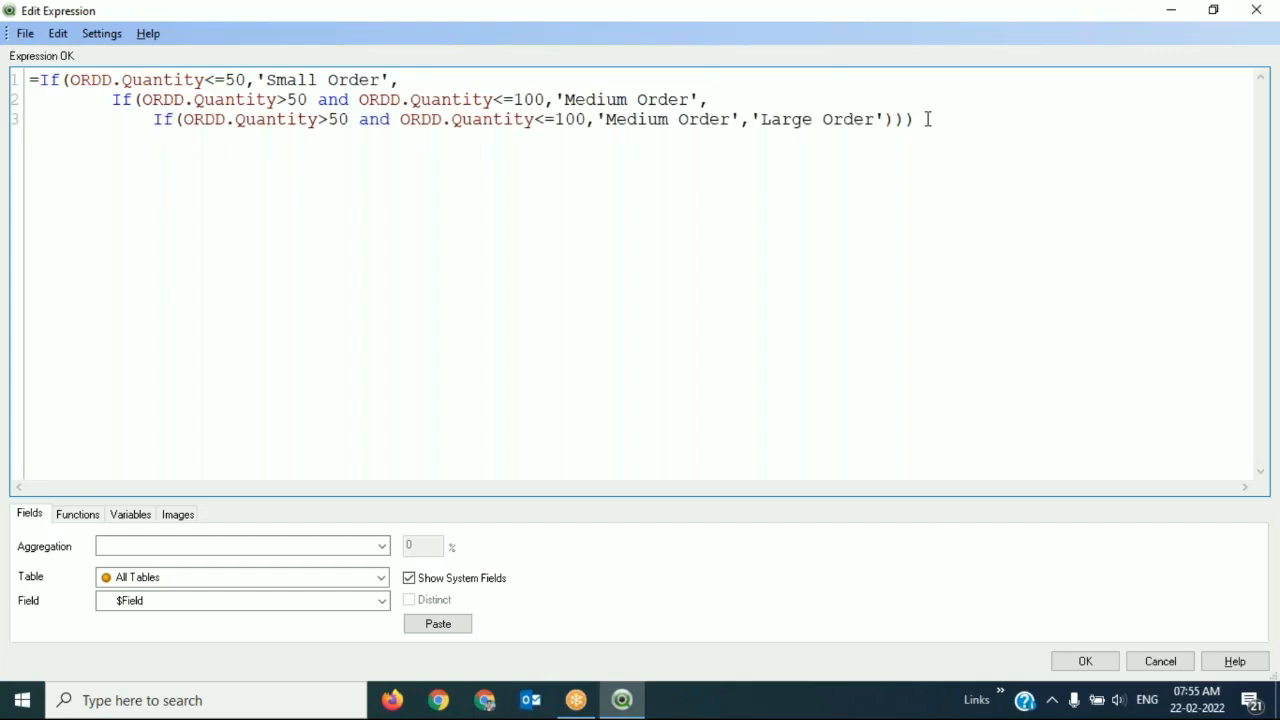
# Change the innermost If's results to 'Large Order' when true and 'Mega Order' otherwise.
pyautogui.doubleClick(780, 119)
pyautogui.hotkey('ctrl', 'c')
pyautogui.doubleClick(628, 119)
pyautogui.hotkey('ctrl', 'v')
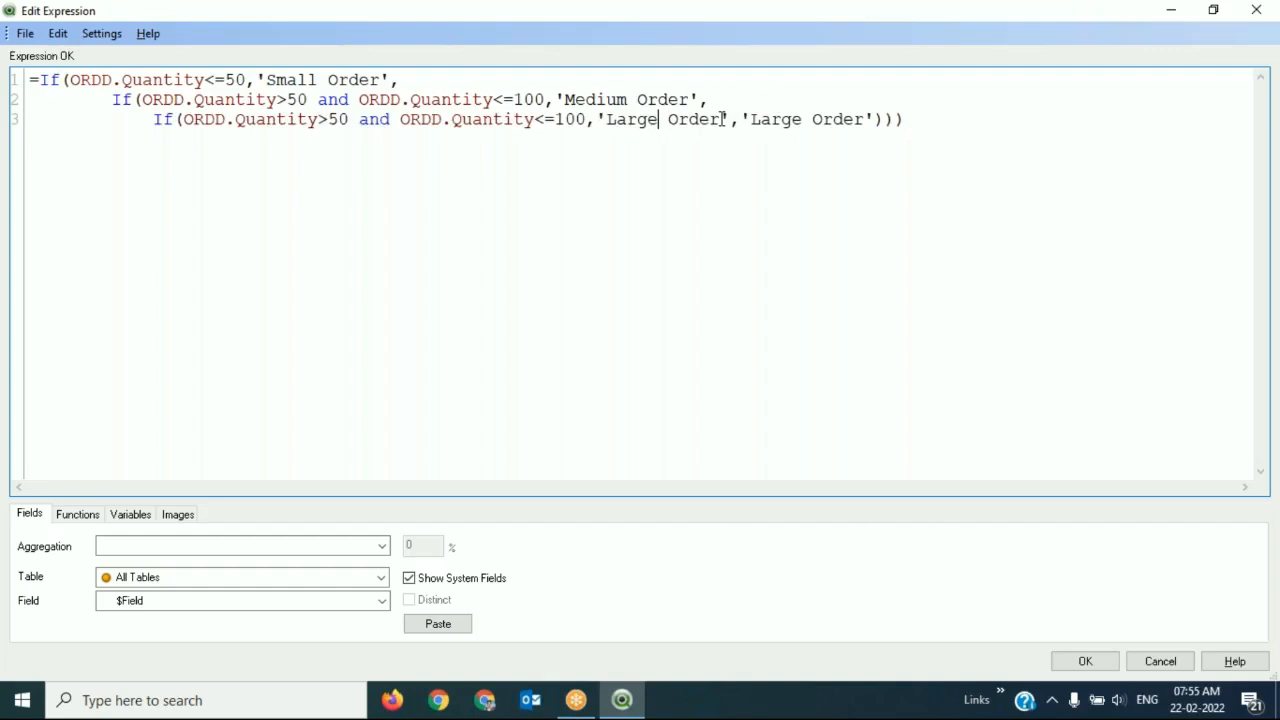
pyautogui.doubleClick(780, 119)
pyautogui.write('Me')
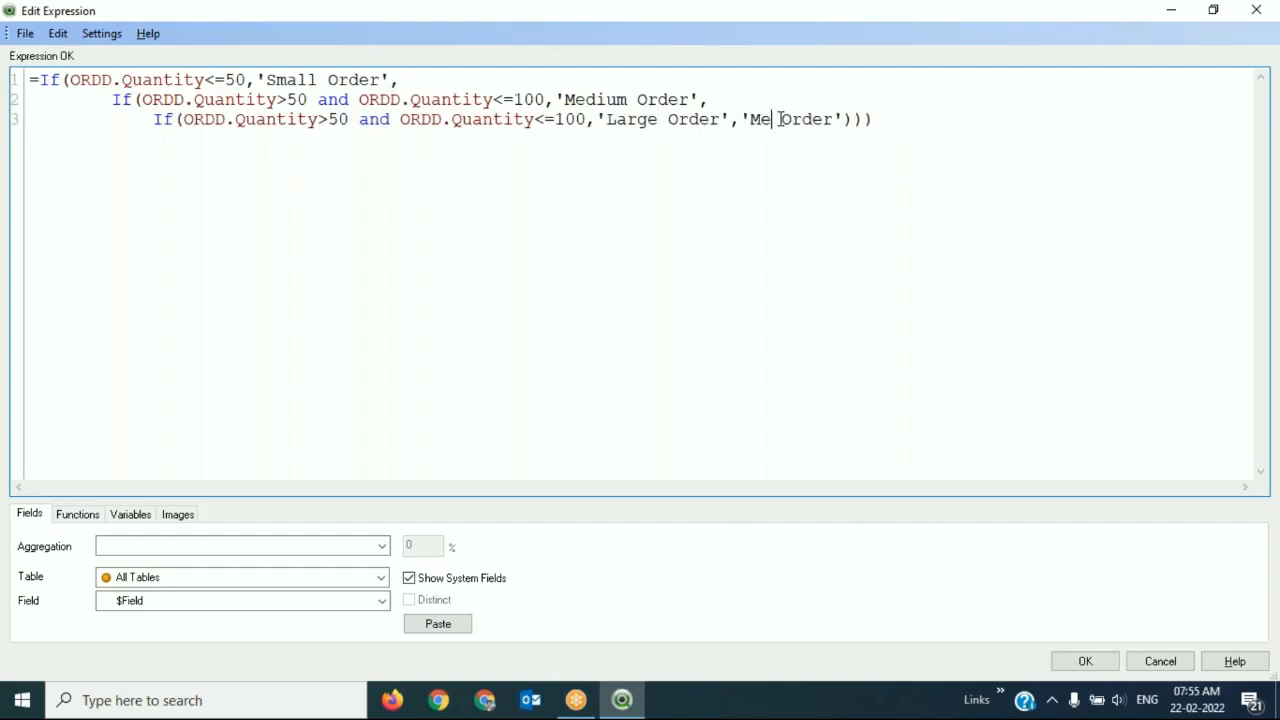
pyautogui.write('ga')
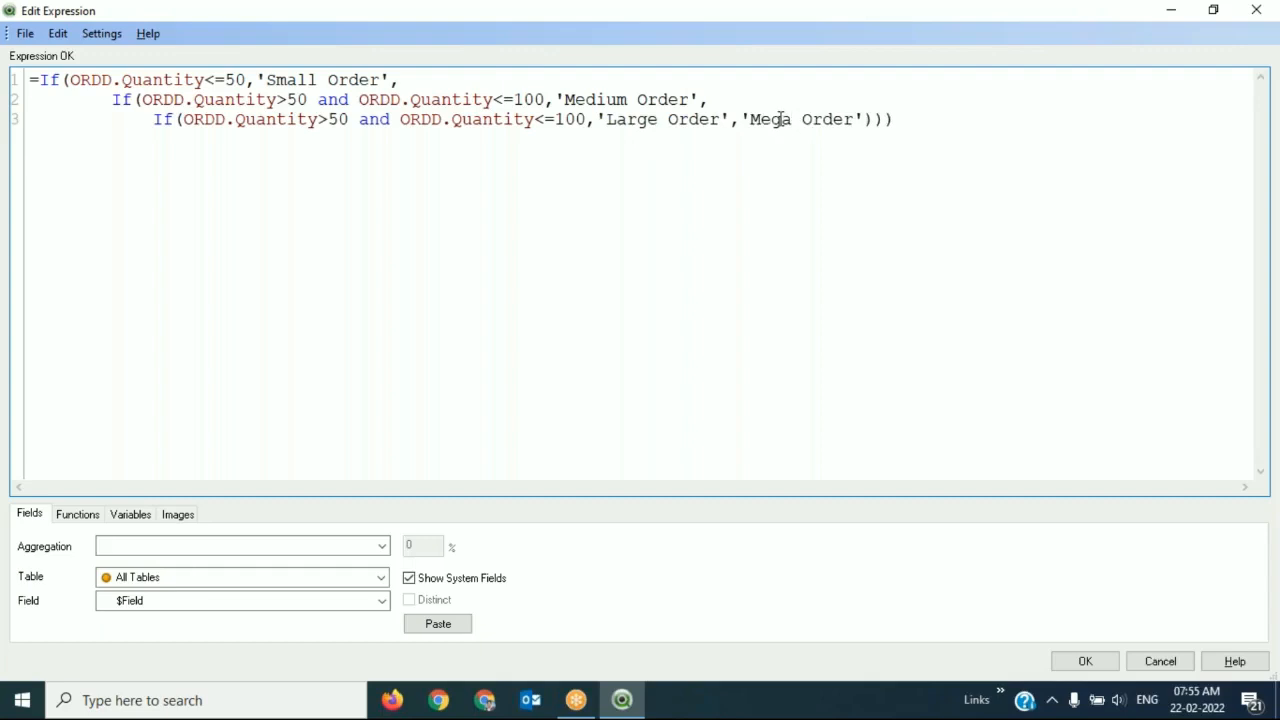
# Set the innermost If's quantity limits to >100 and <=150.
pyautogui.hotkey('shift', 'Left')
pyautogui.write('10')
pyautogui.hotkey('shift', 'Left')
pyautogui.write('5')
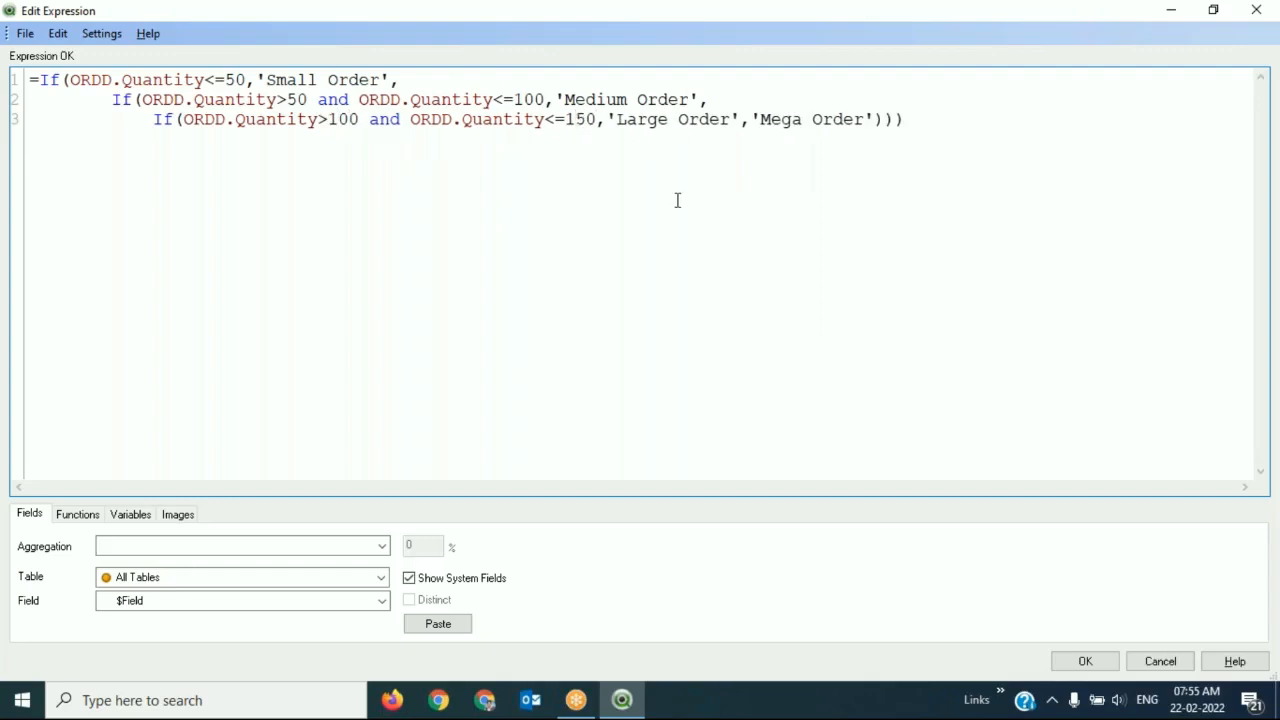
# Accept the Order Type expression with the Mega Order category and apply the chart properties to the table.
pyautogui.click(740, 257)
pyautogui.click(436, 73)
pyautogui.click(349, 120)
pyautogui.click(653, 120)
pyautogui.click(913, 125)
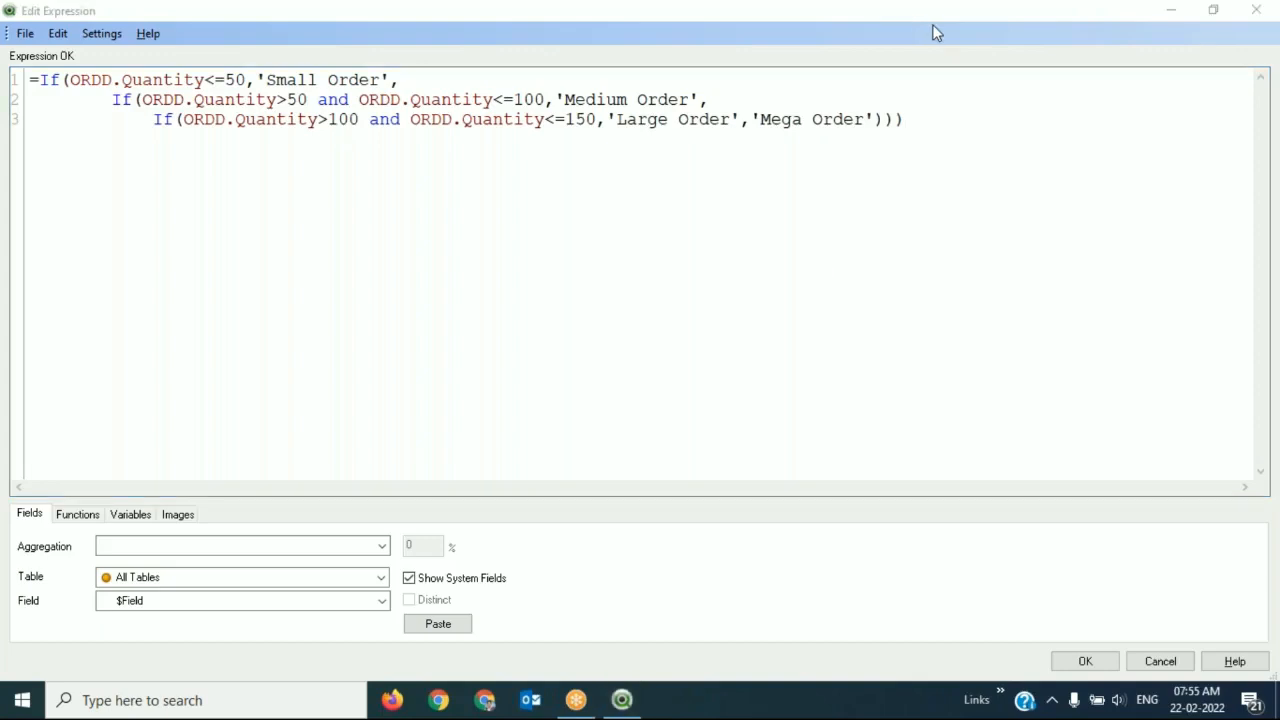
pyautogui.click(1104, 669)
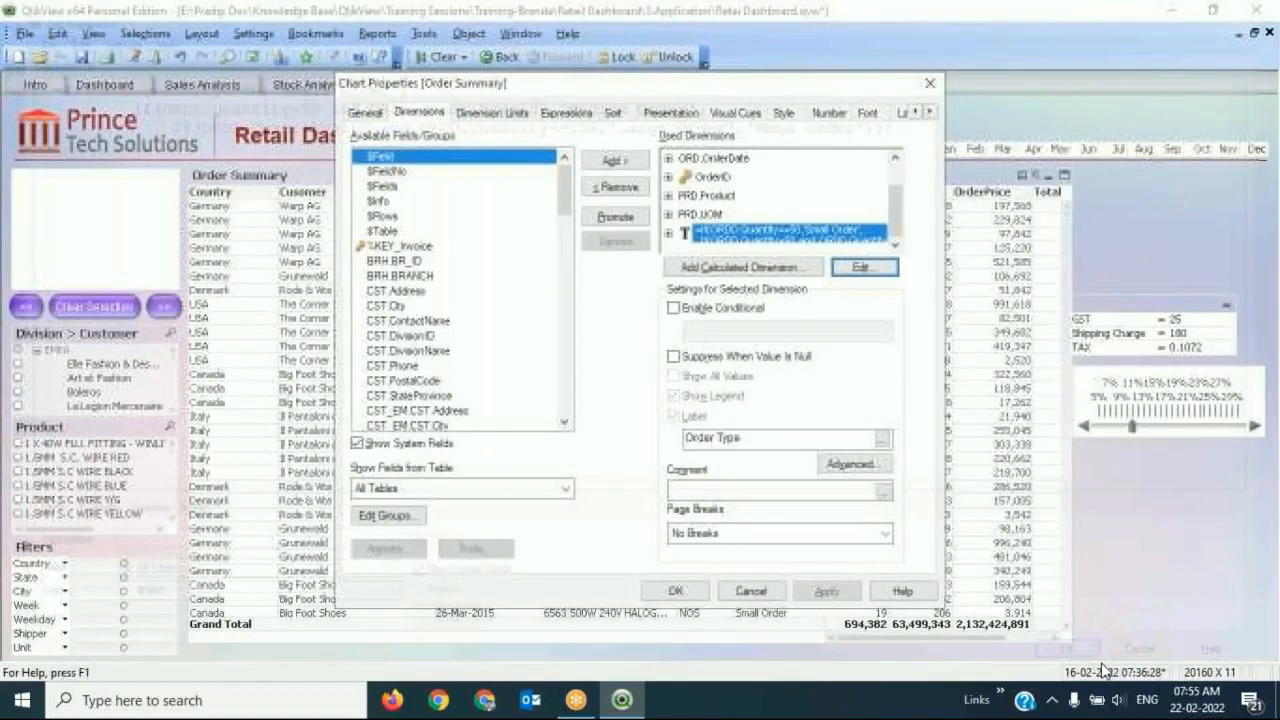
pyautogui.press('Return')
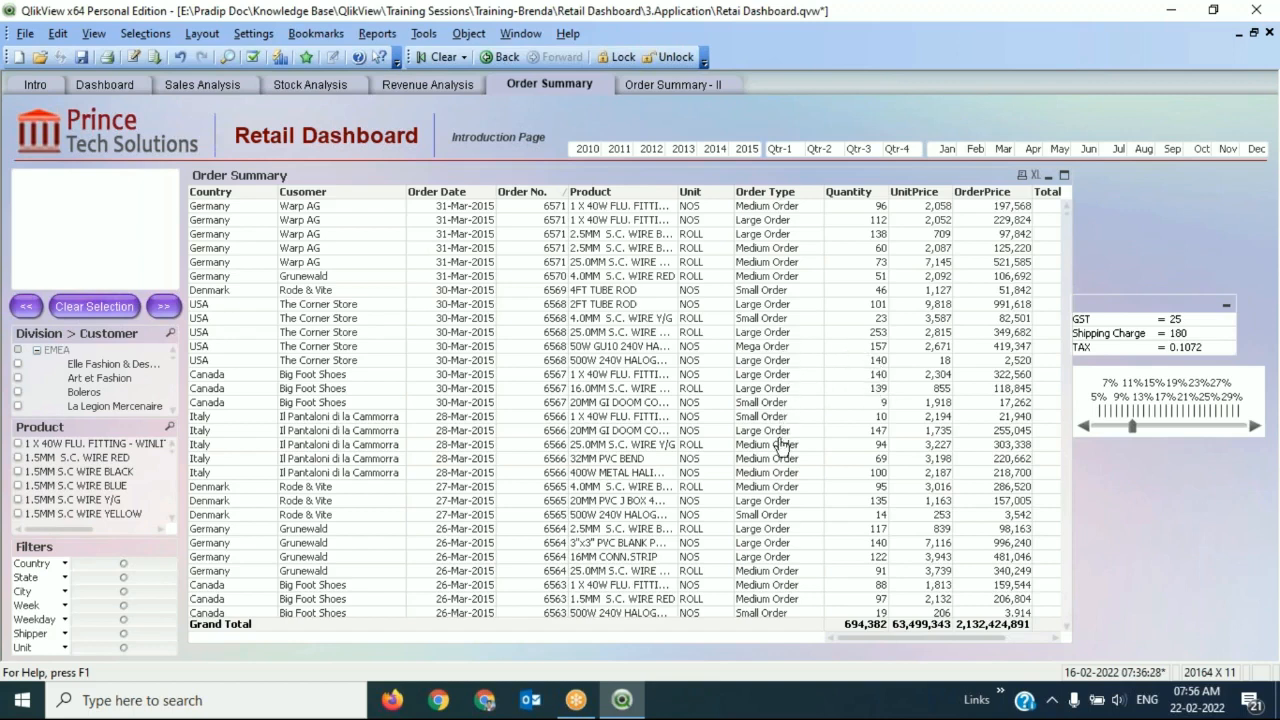
# Examine the Order Summary rows to compare each Order Type with its Quantity.
pyautogui.scroll(-3, 790, 481)
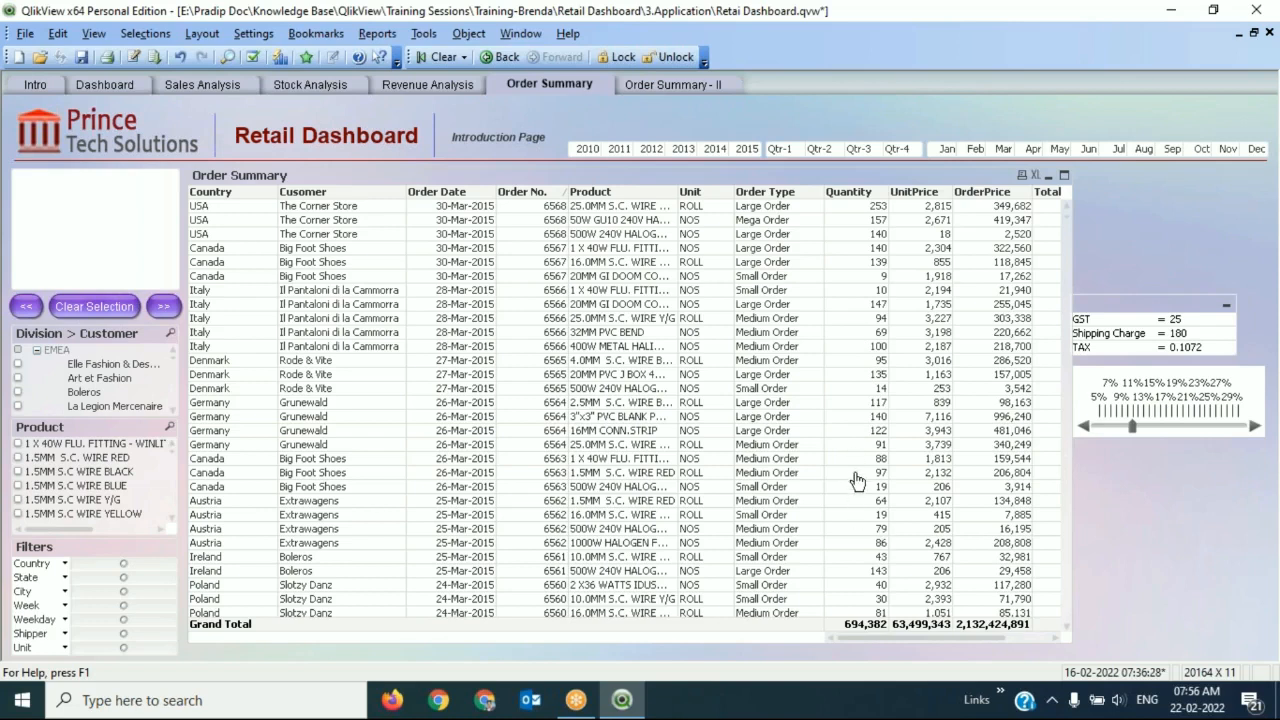
pyautogui.scroll(-4, 857, 481)
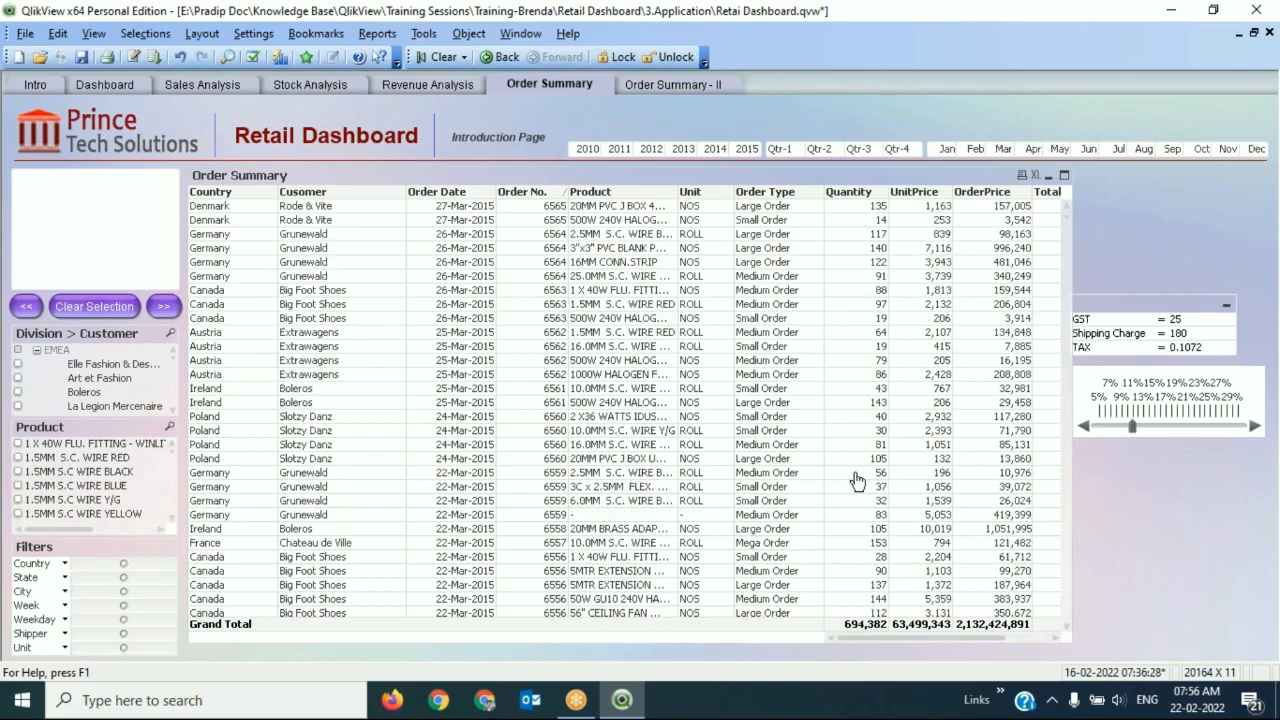
pyautogui.scroll(-2, 857, 481)
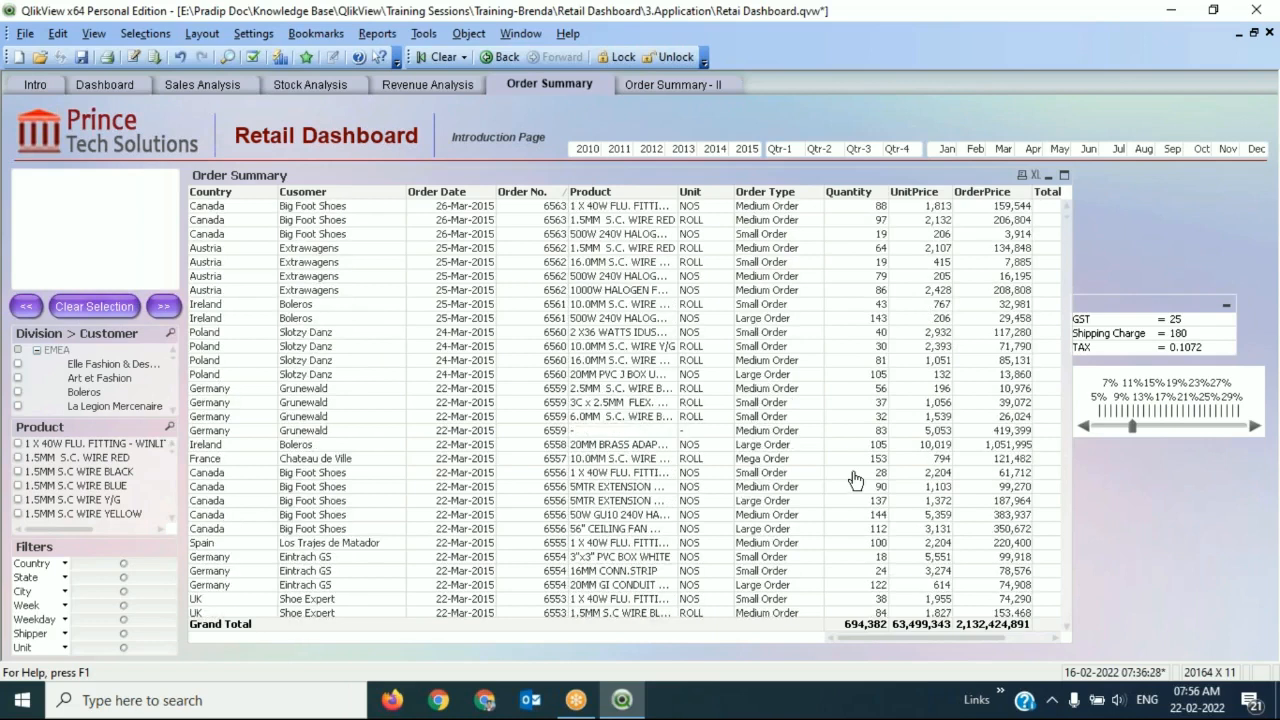
pyautogui.scroll(-4, 855, 481)
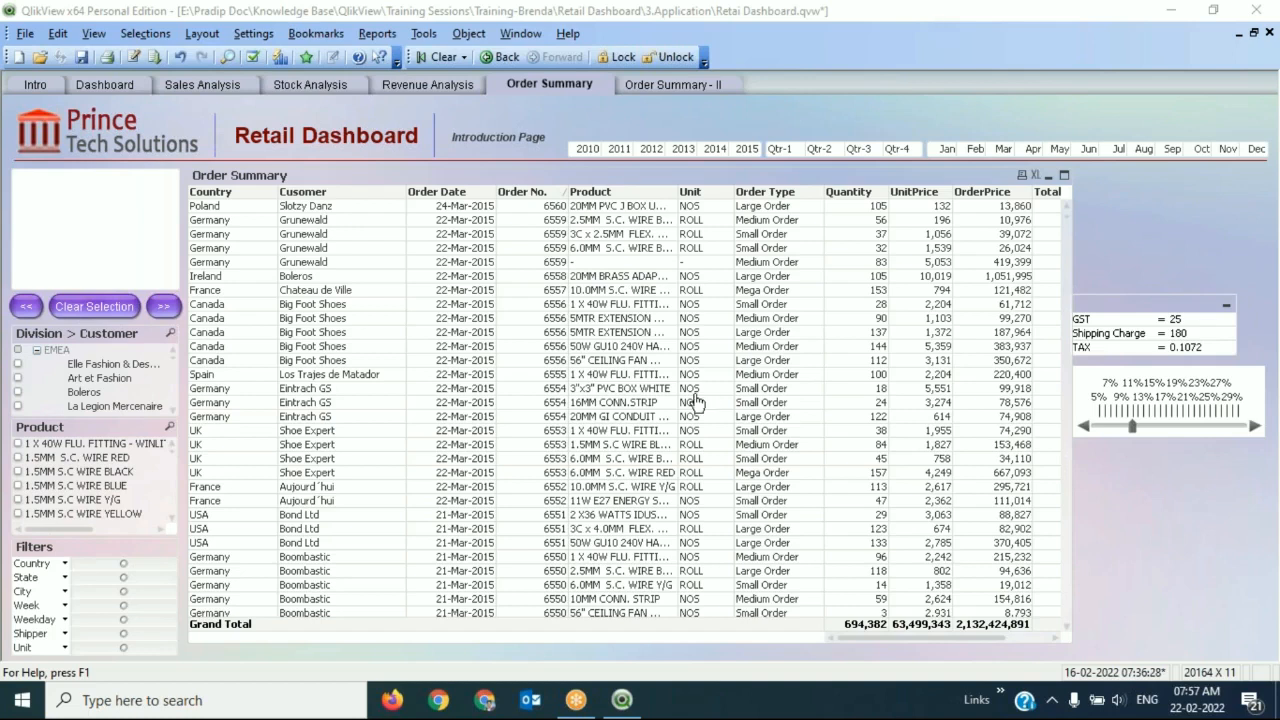
pyautogui.scroll(-1, 840, 485)
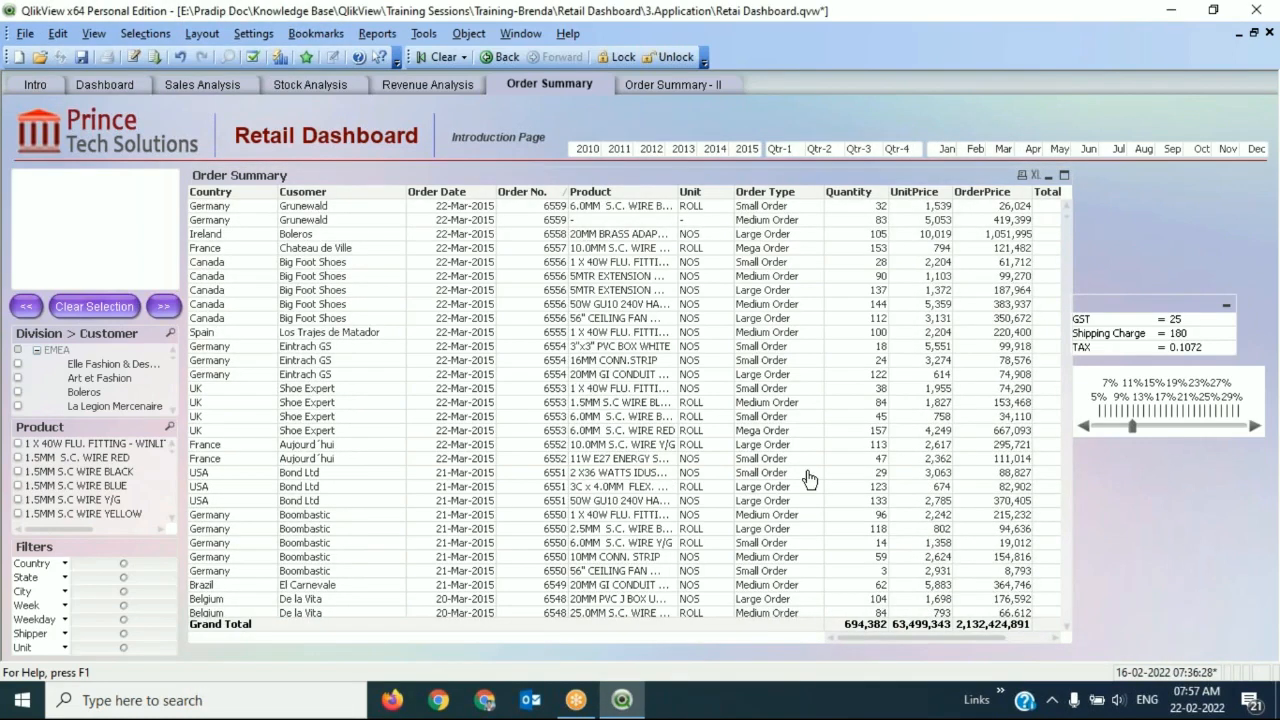
# Copy the whole Order Type calculated dimension expression from the Order Summary table's chart properties.
pyautogui.scroll(-3, 809, 479)
pyautogui.scroll(-4, 806, 480)
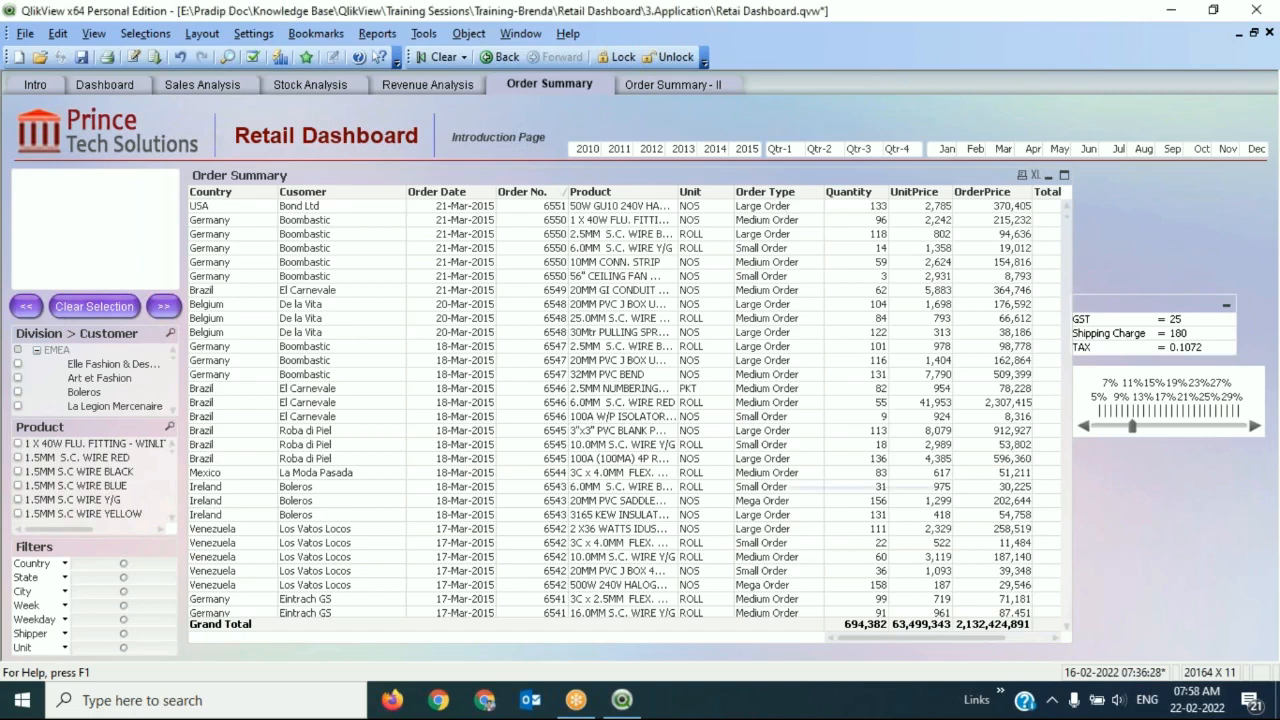
pyautogui.rightClick(787, 184)
pyautogui.click(825, 190)
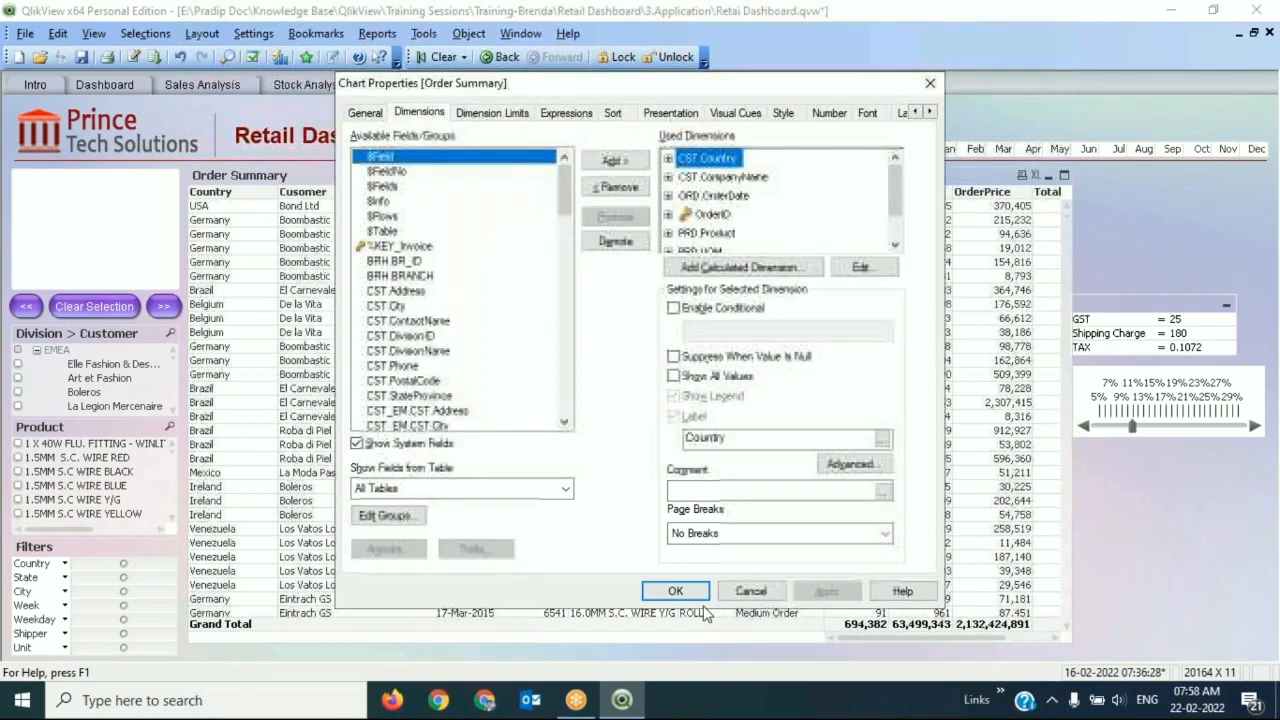
pyautogui.scroll(-3, 780, 220)
pyautogui.click(770, 234)
pyautogui.click(873, 274)
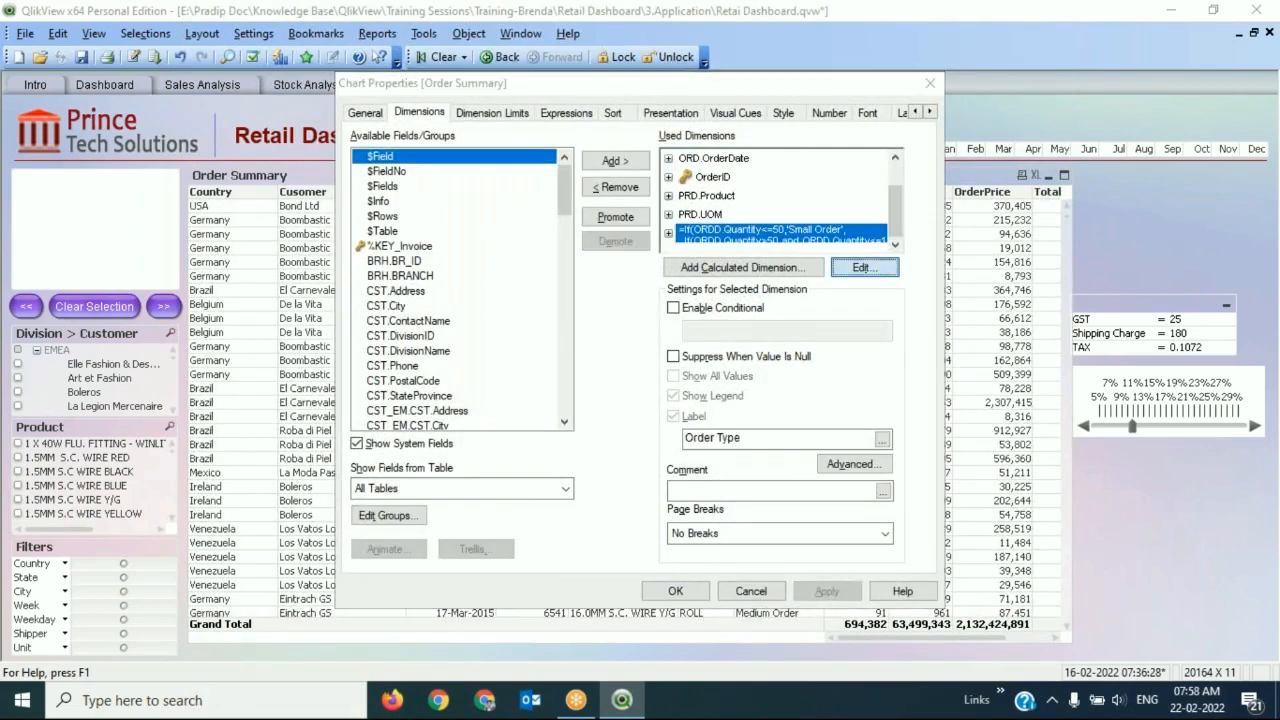
pyautogui.hotkey('ctrl', 'a')
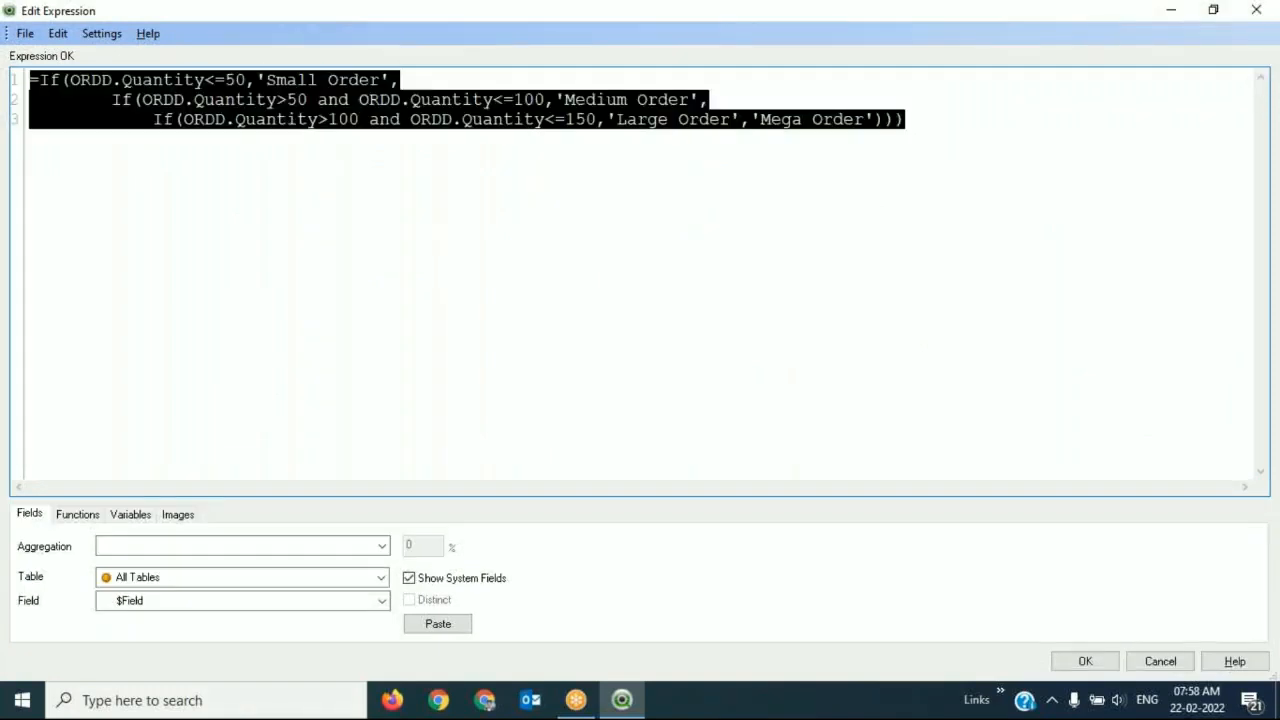
pyautogui.click(643, 225)
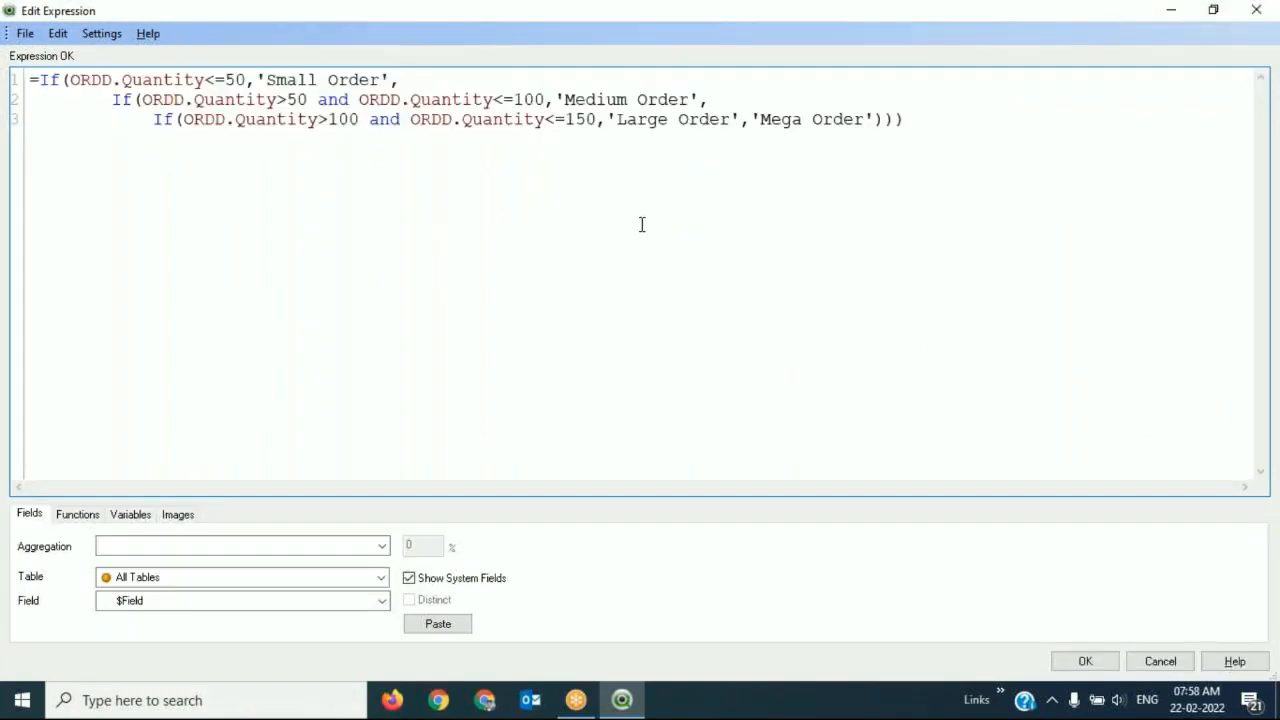
pyautogui.click(1087, 668)
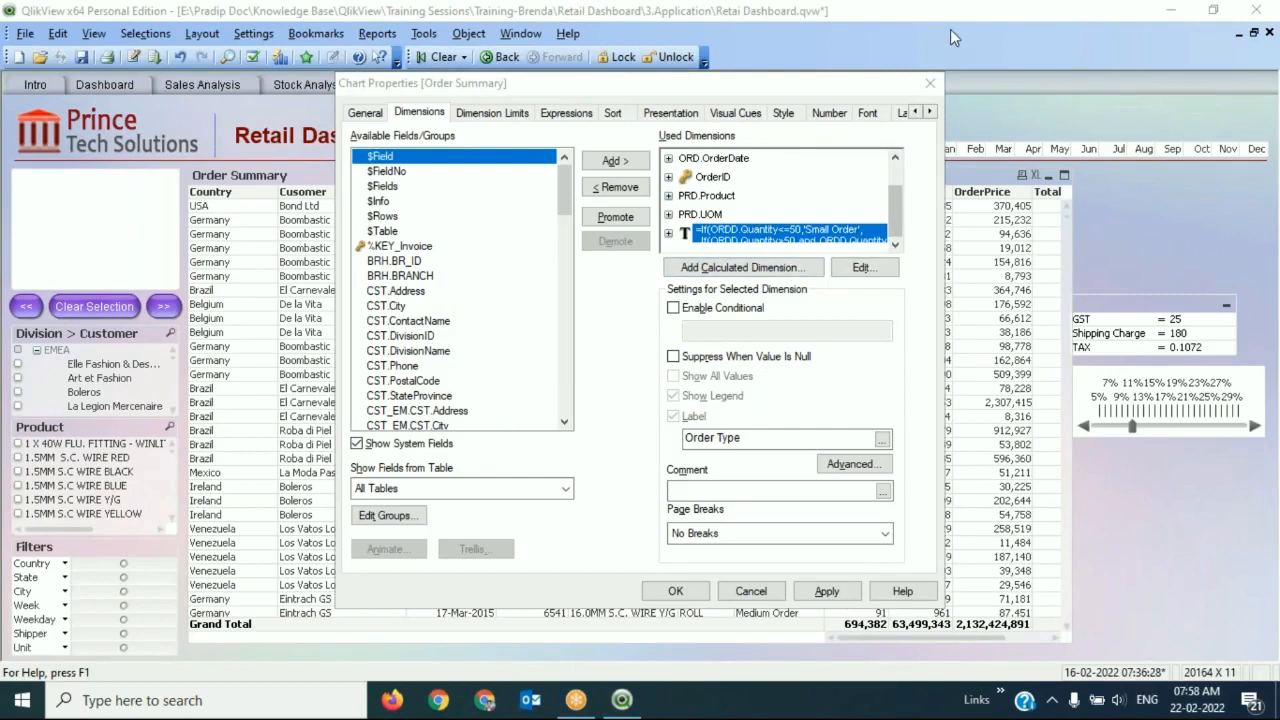
# Paste the copied nested If expression as the Background Color expression of the Order Type dimension.
pyautogui.click(903, 241)
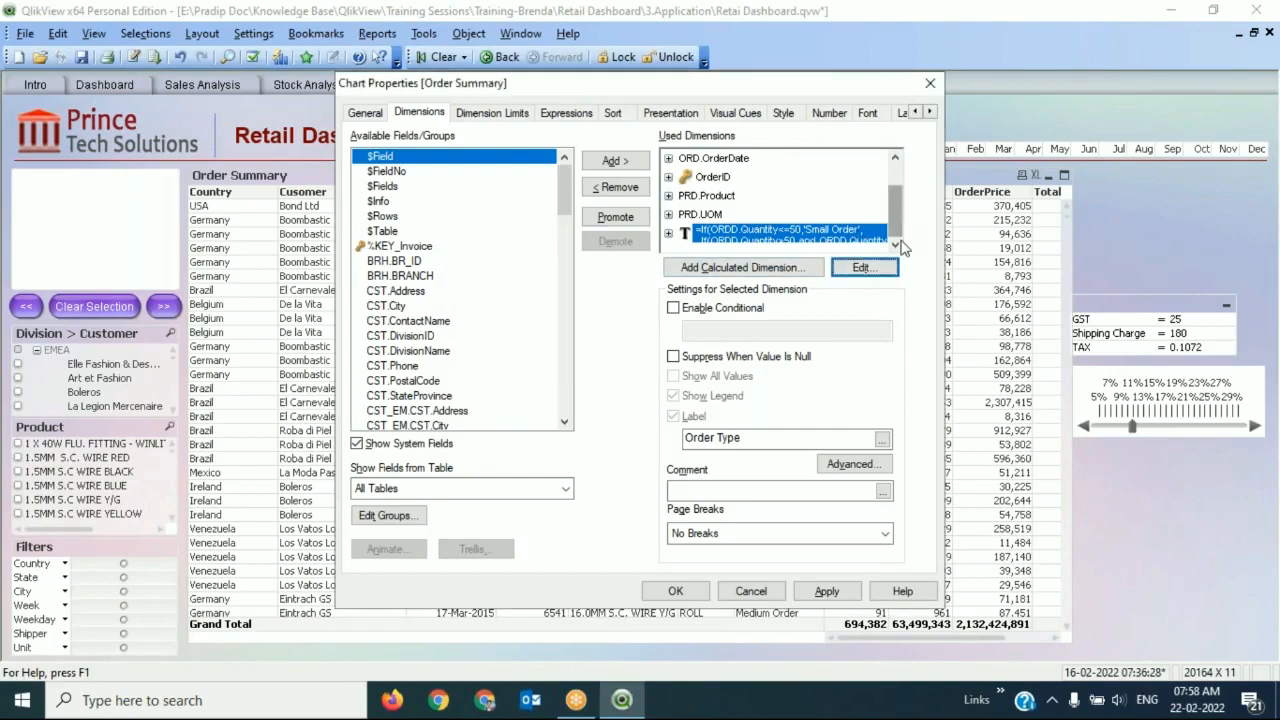
pyautogui.click(670, 237)
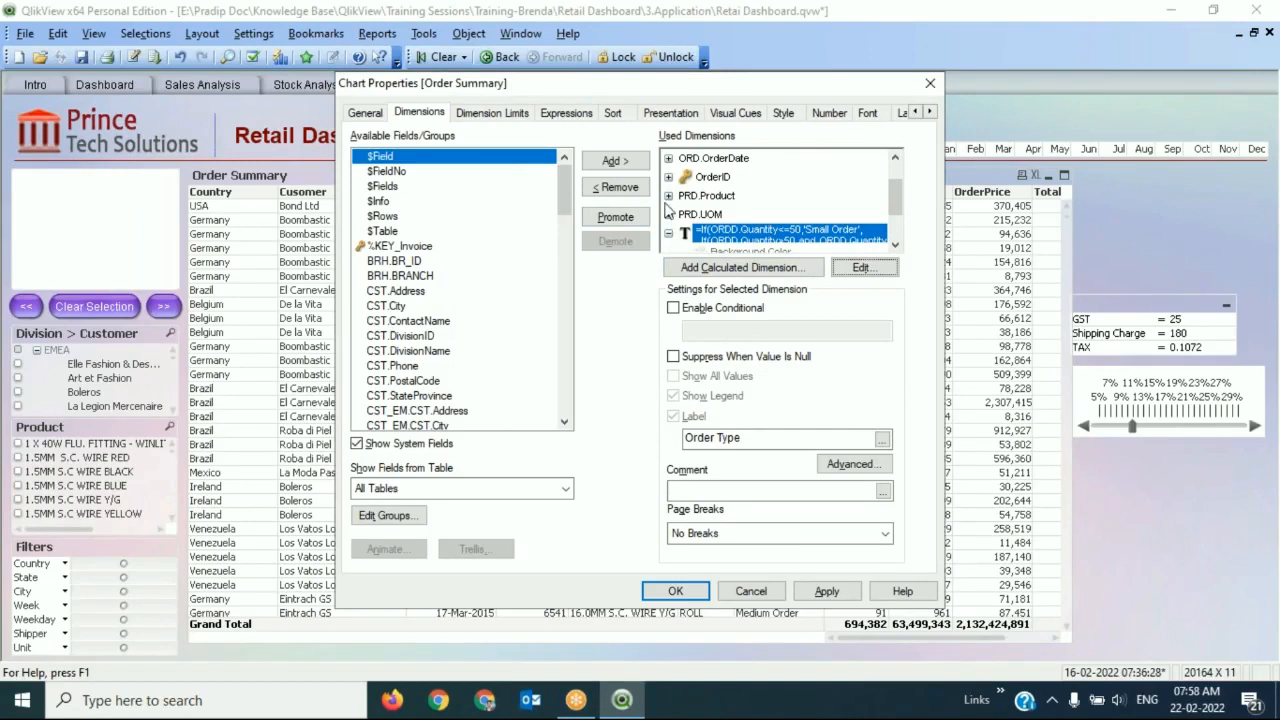
pyautogui.click(897, 247)
pyautogui.click(897, 247)
pyautogui.click(897, 247)
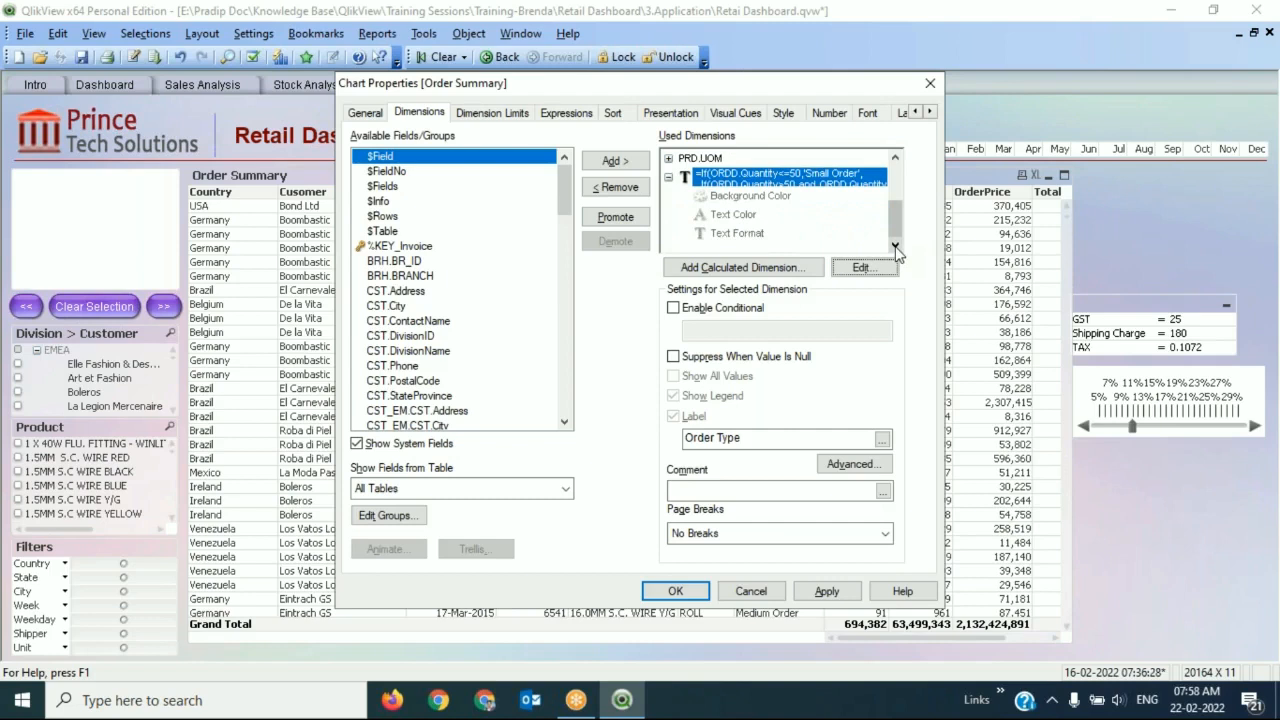
pyautogui.click(750, 197)
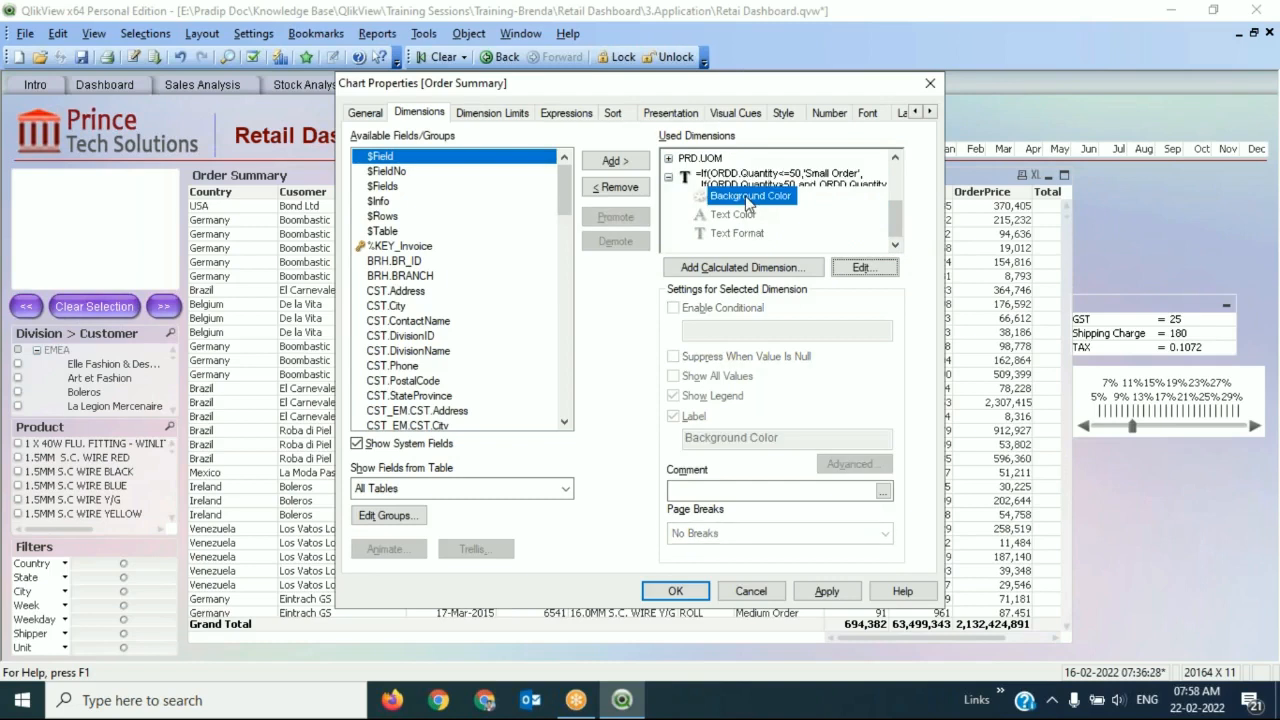
pyautogui.click(866, 274)
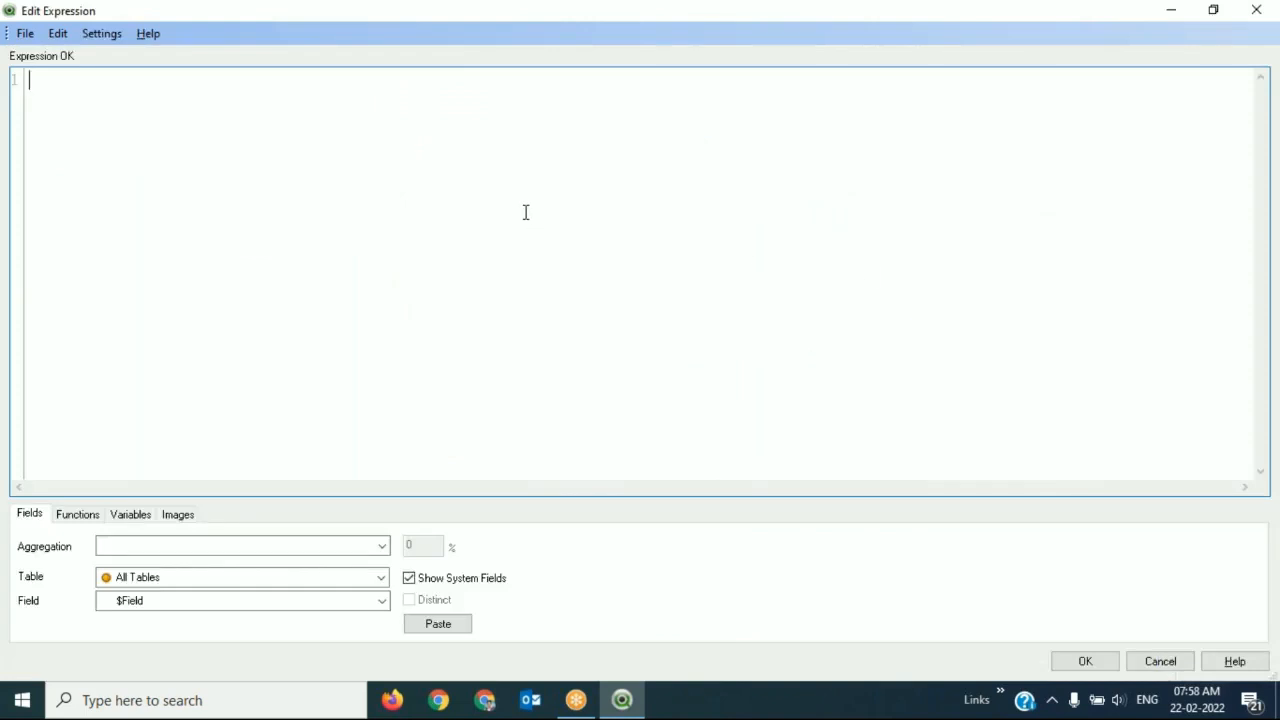
pyautogui.hotkey('ctrl', 'v')
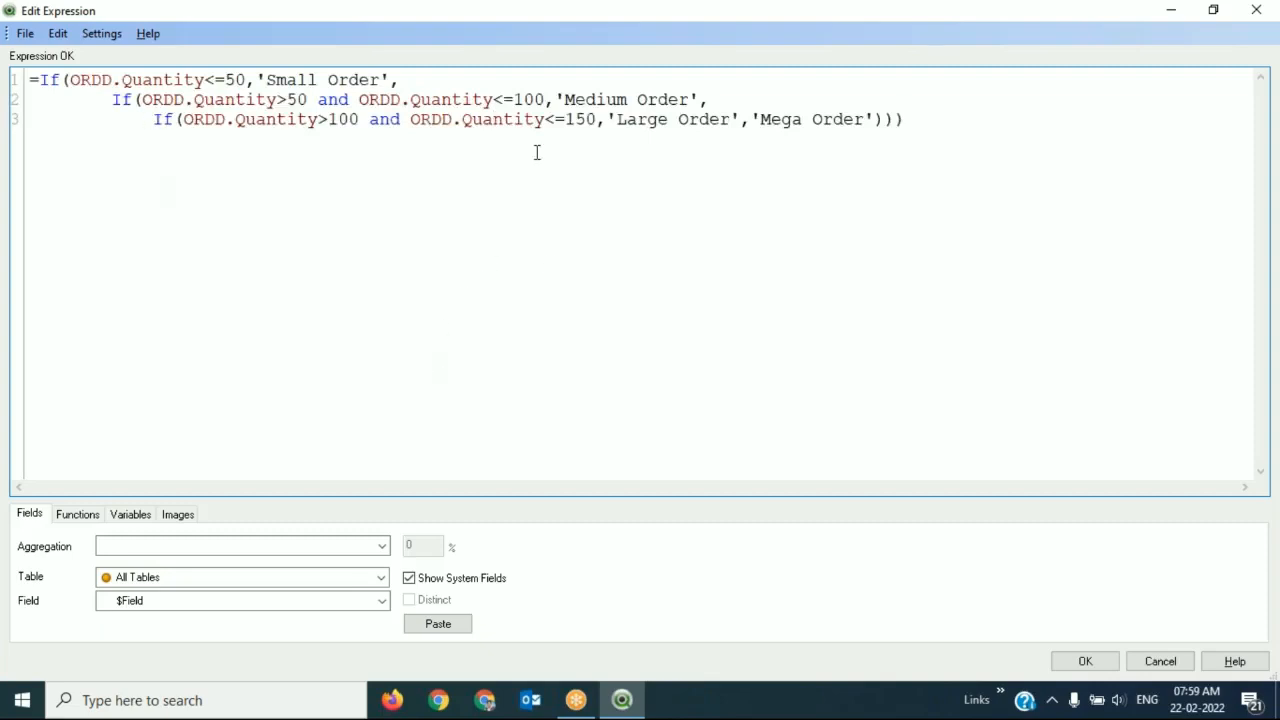
# Replace the 'Mega Order' result in the background colour expression with an empty RGB() function.
pyautogui.click(876, 118)
pyautogui.hotkey('shift', 'Left')
pyautogui.hotkey('shift', 'Left')
pyautogui.hotkey('shift', 'Left')
pyautogui.hotkey('shift', 'Left')
pyautogui.hotkey('shift', 'Left')
pyautogui.hotkey('shift', 'Left')
pyautogui.hotkey('shift', 'Left')
pyautogui.hotkey('shift', 'Left')
pyautogui.hotkey('shift', 'Left')
pyautogui.hotkey('shift', 'Left')
pyautogui.hotkey('shift', 'Left')
pyautogui.hotkey('shift', 'Left')
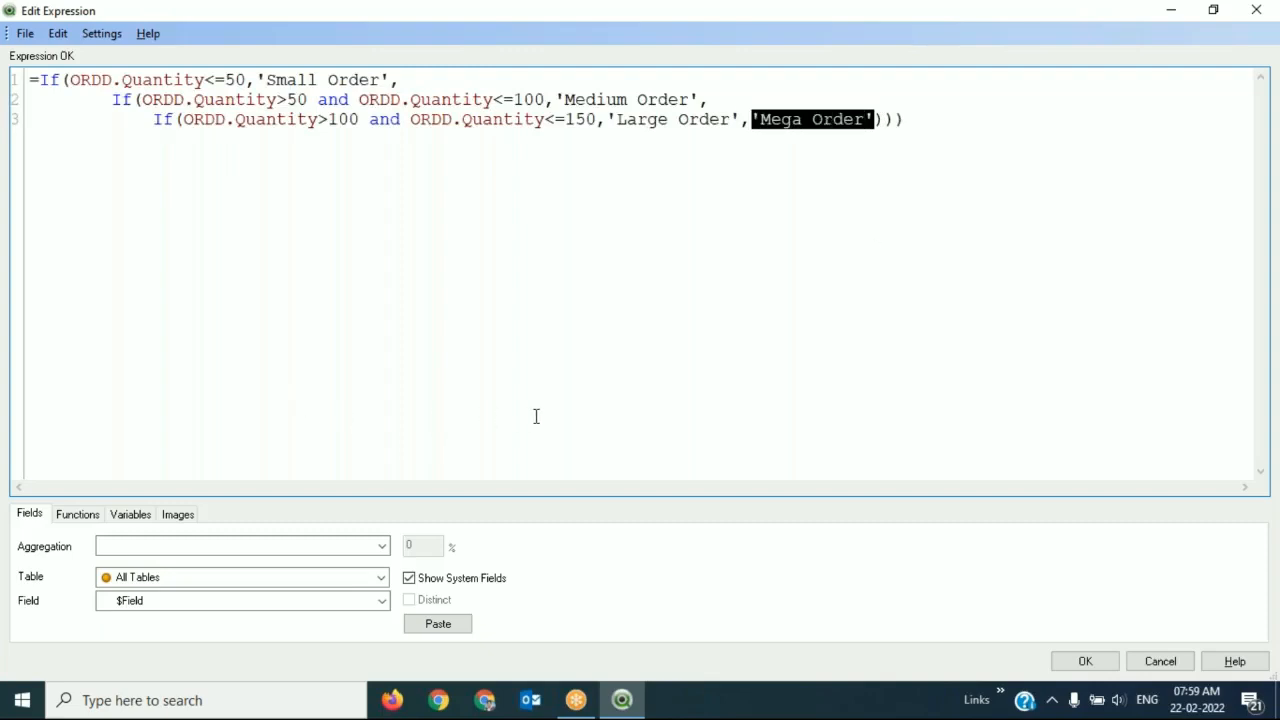
pyautogui.write('r')
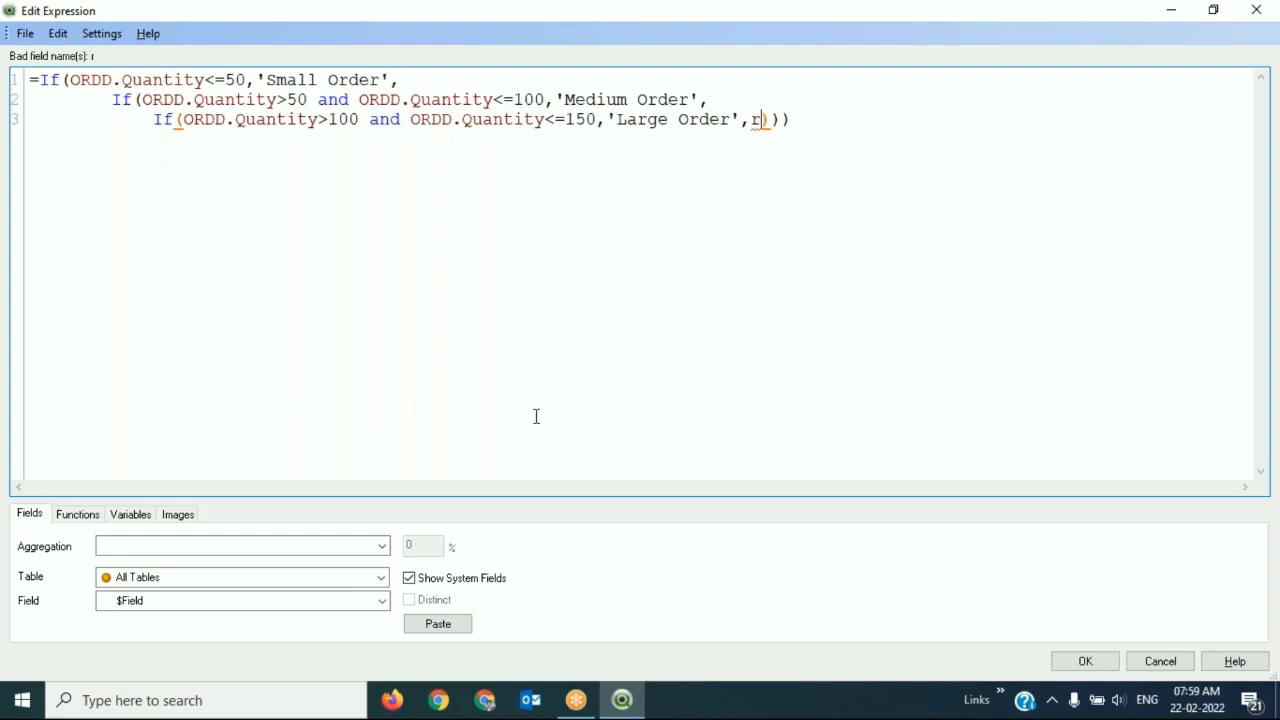
pyautogui.press('BackSpace')
pyautogui.write('rg')
pyautogui.press('Return')
pyautogui.write('(')
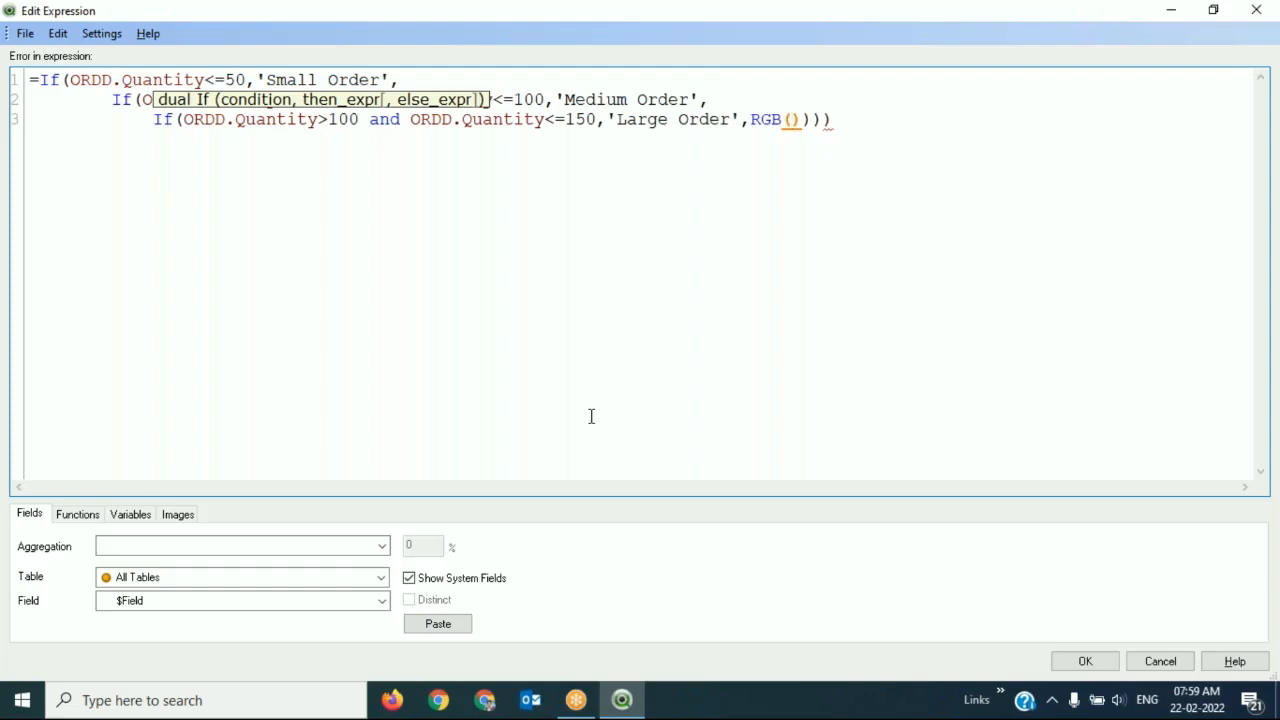
pyautogui.click(927, 31)
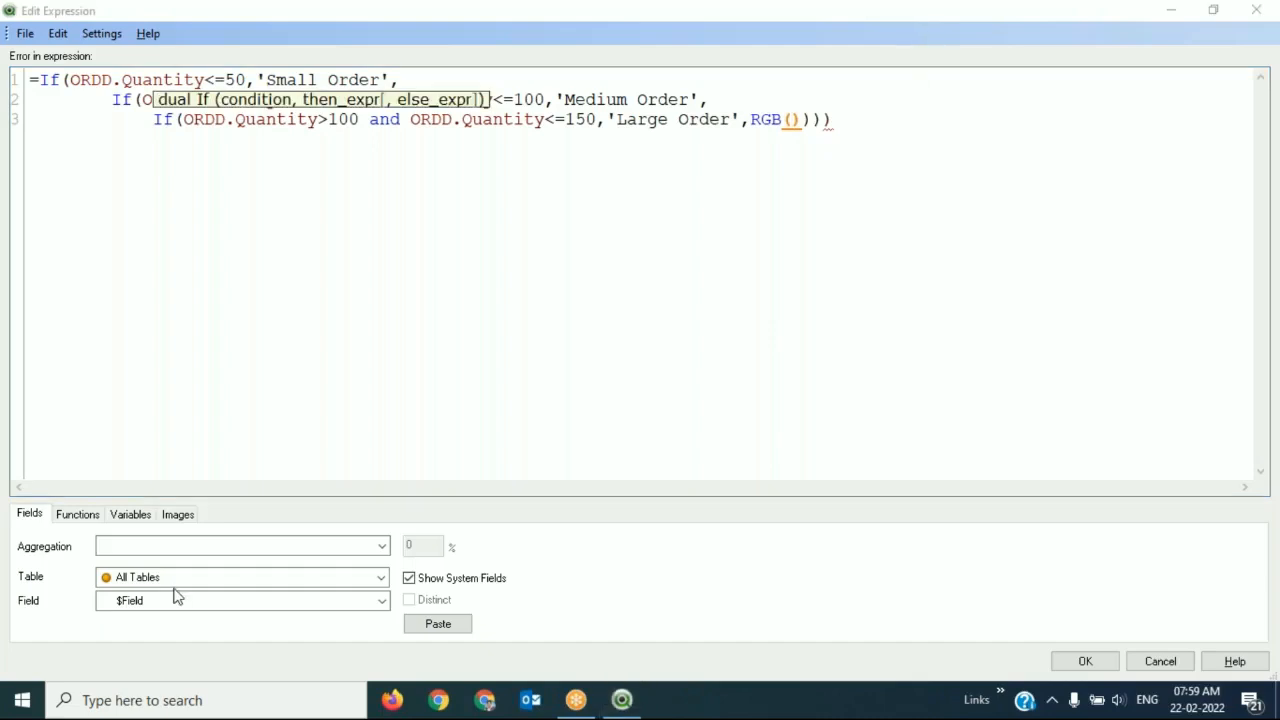
pyautogui.click(795, 119)
# Open Paint, pick the green palette colour and look up its Red, Green and Blue values in the colour editor.
pyautogui.click(22, 700)
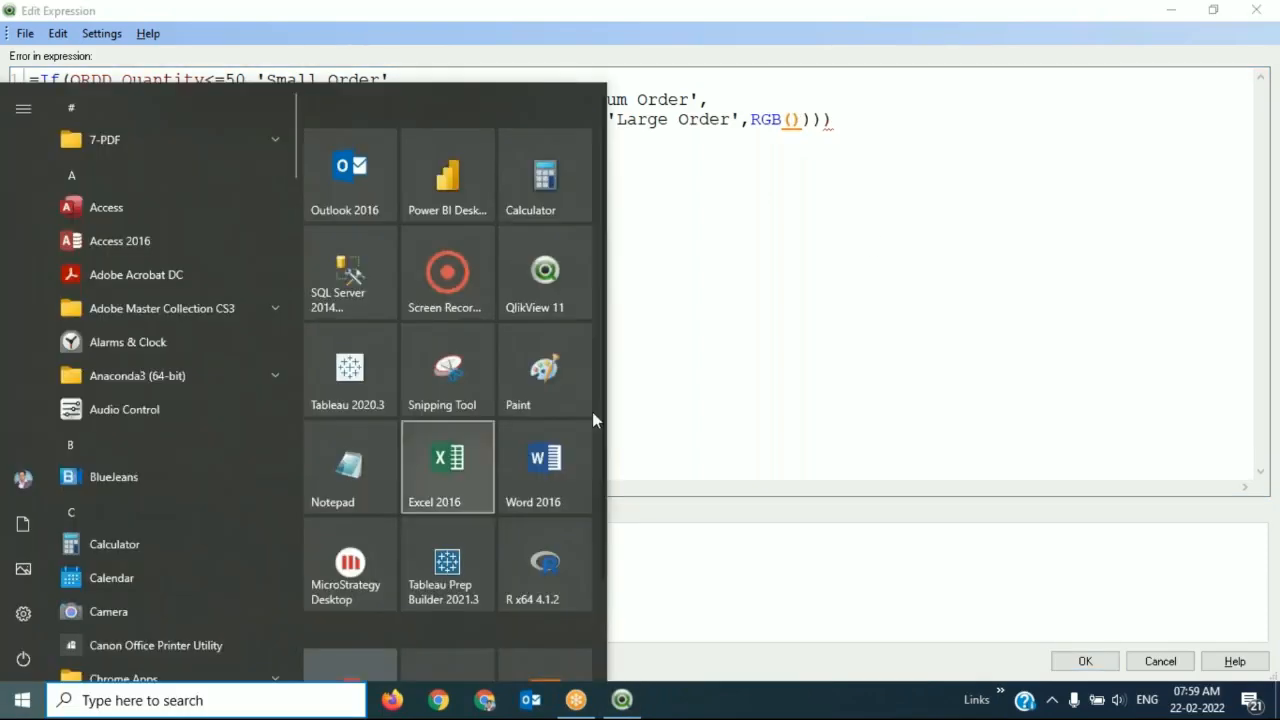
pyautogui.click(537, 366)
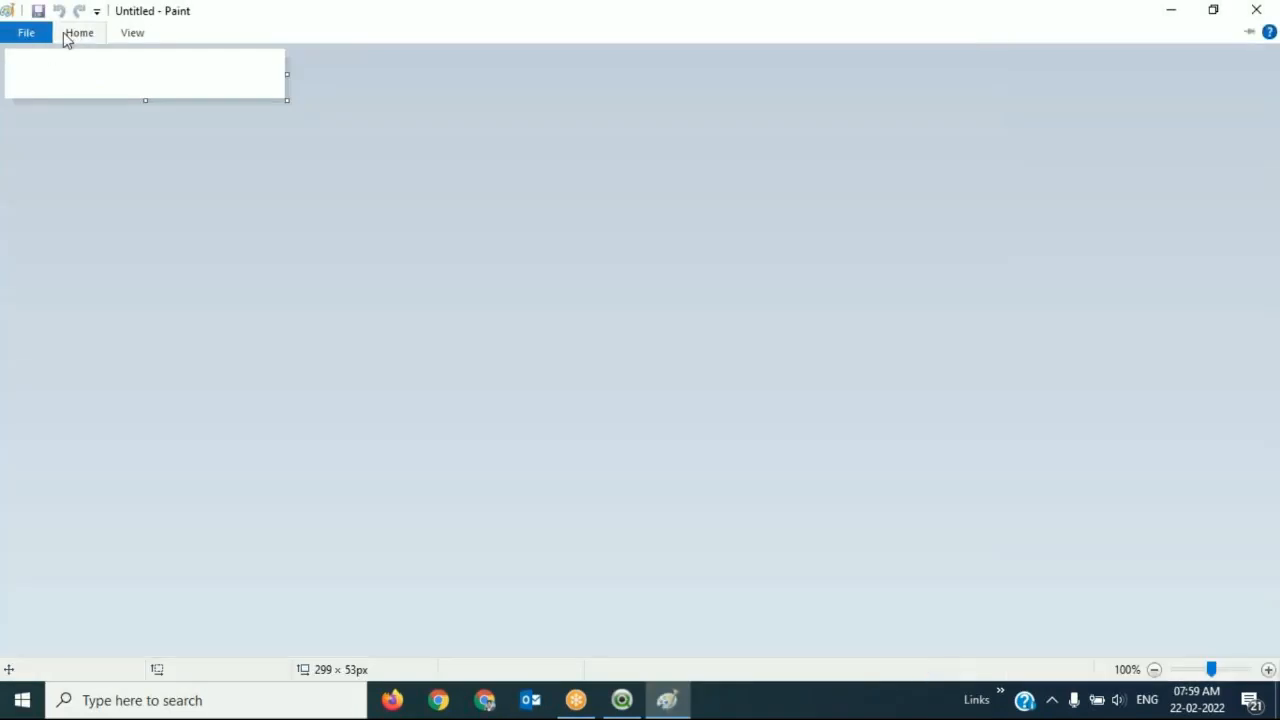
pyautogui.click(67, 38)
pyautogui.click(97, 36)
pyautogui.doubleClick(97, 36)
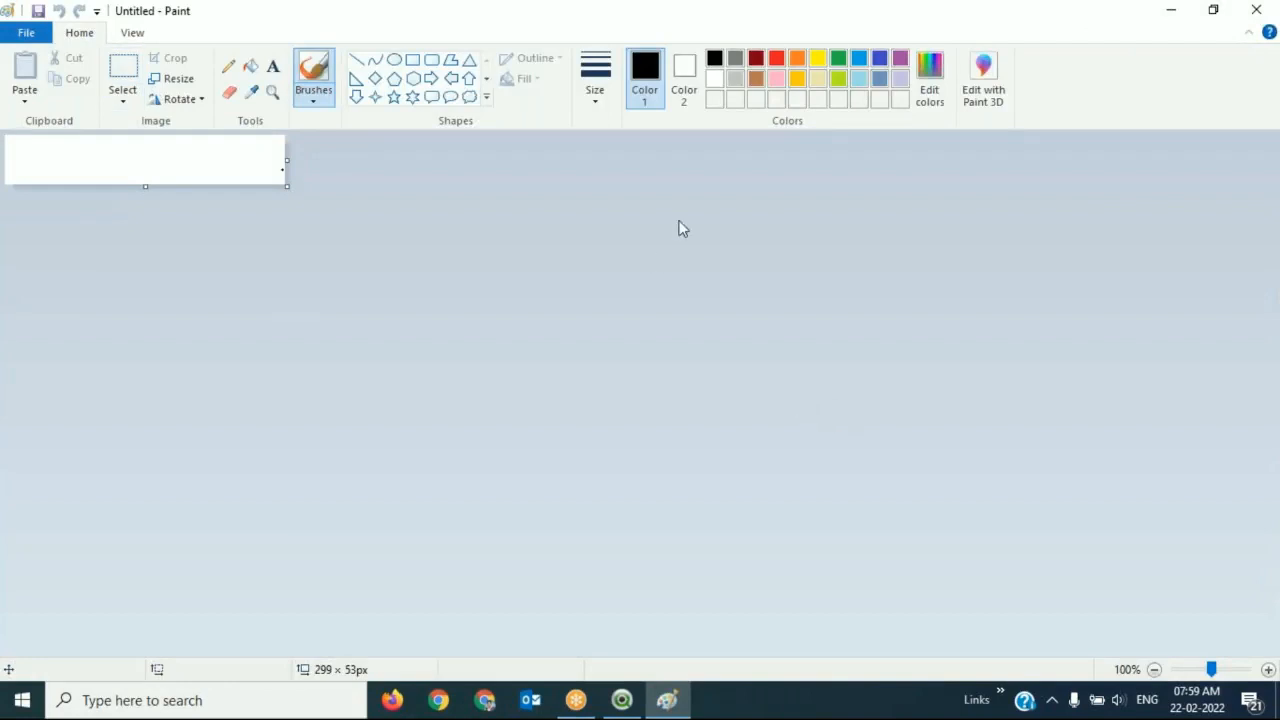
pyautogui.click(838, 60)
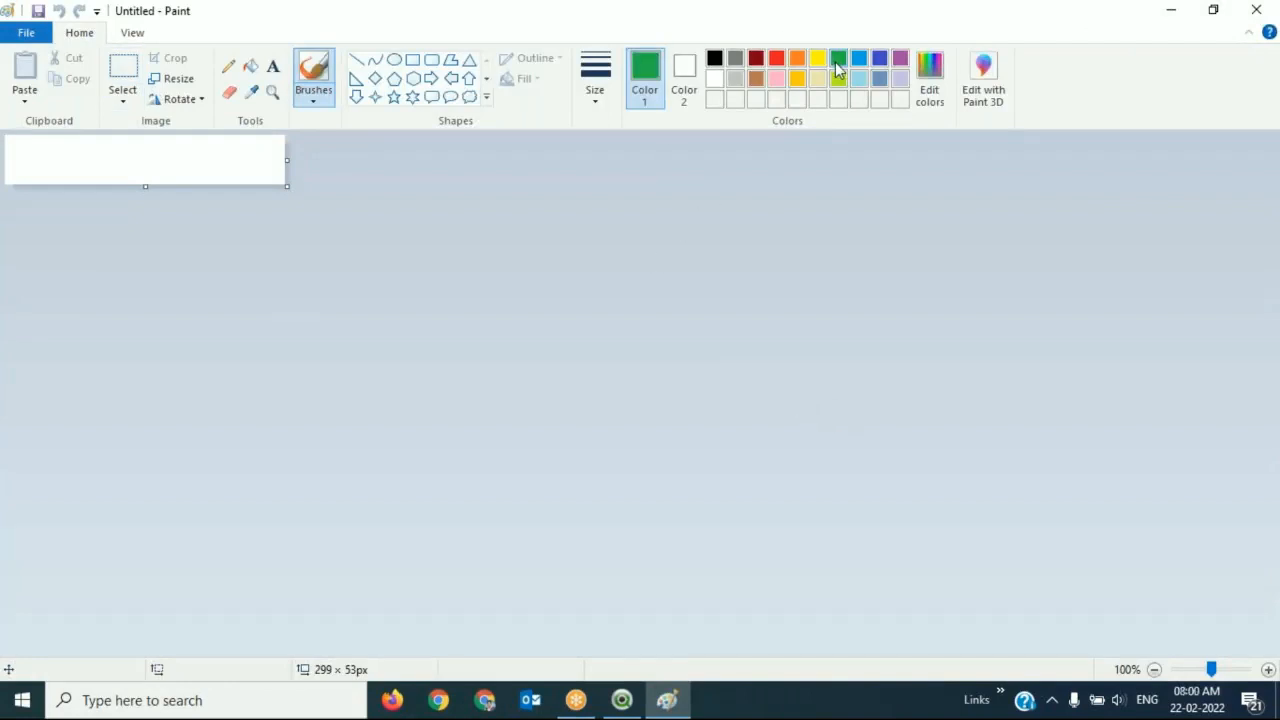
pyautogui.click(940, 95)
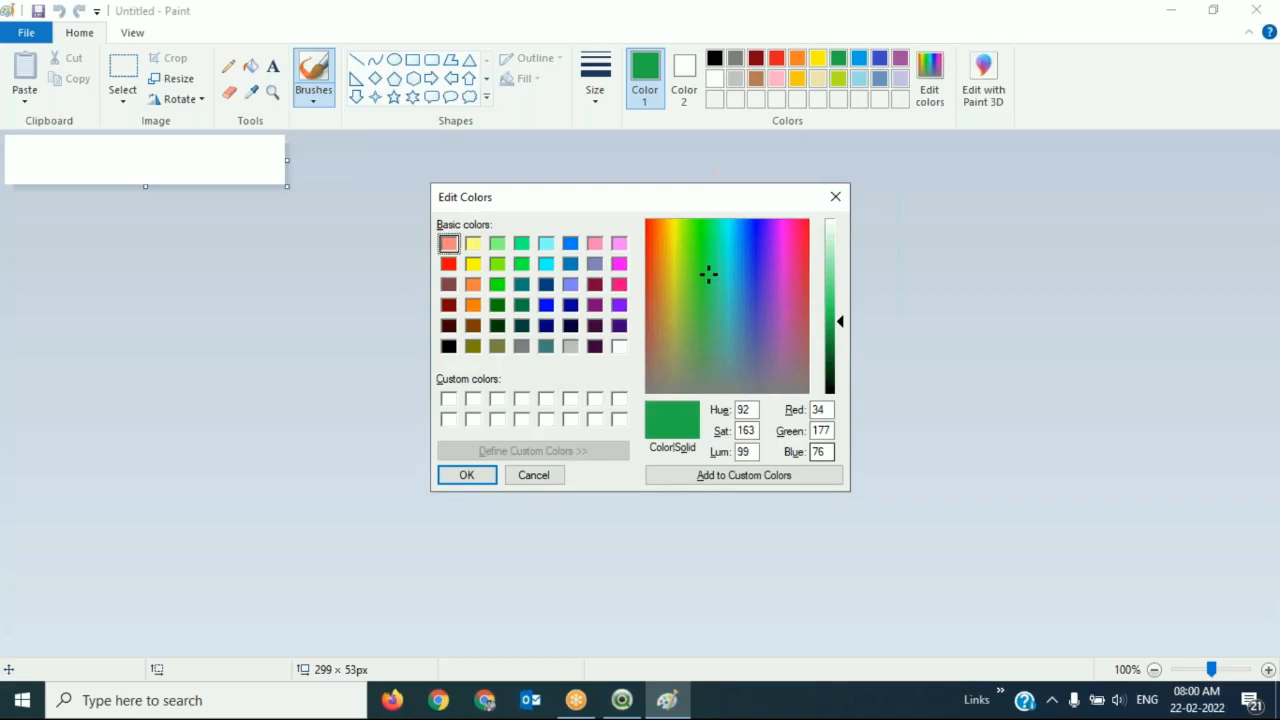
pyautogui.click(828, 431)
pyautogui.click(826, 452)
# Switch back to QlikView and complete the Mega Order colour as RGB(34,177,76).
pyautogui.hotkey('alt', 'Tab')
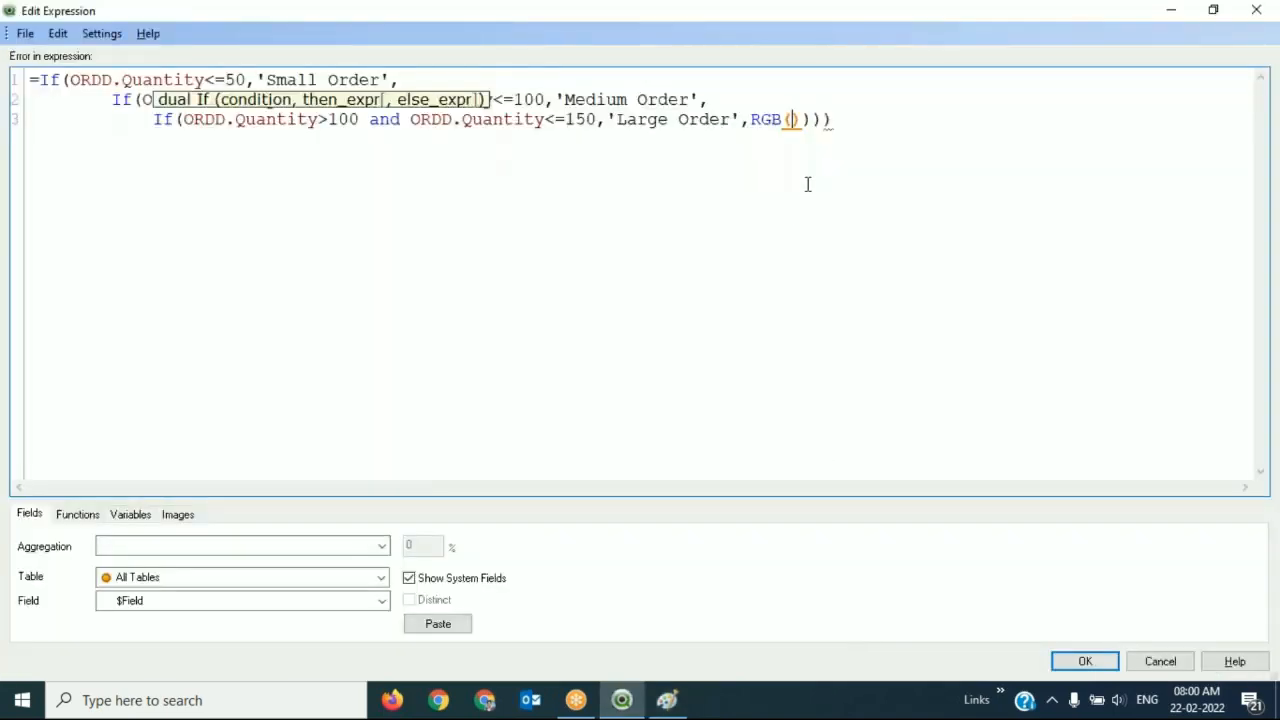
pyautogui.write('34,1771')
pyautogui.write(',76')
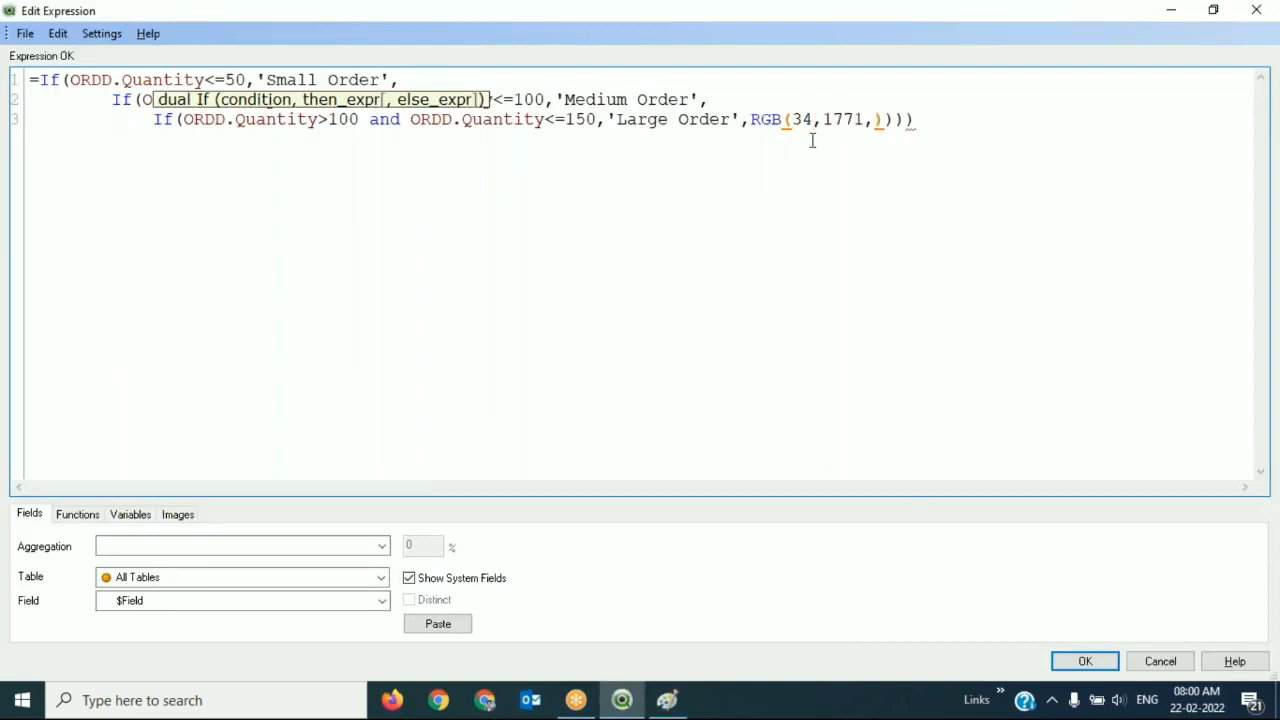
pyautogui.hotkey('alt', 'Tab')
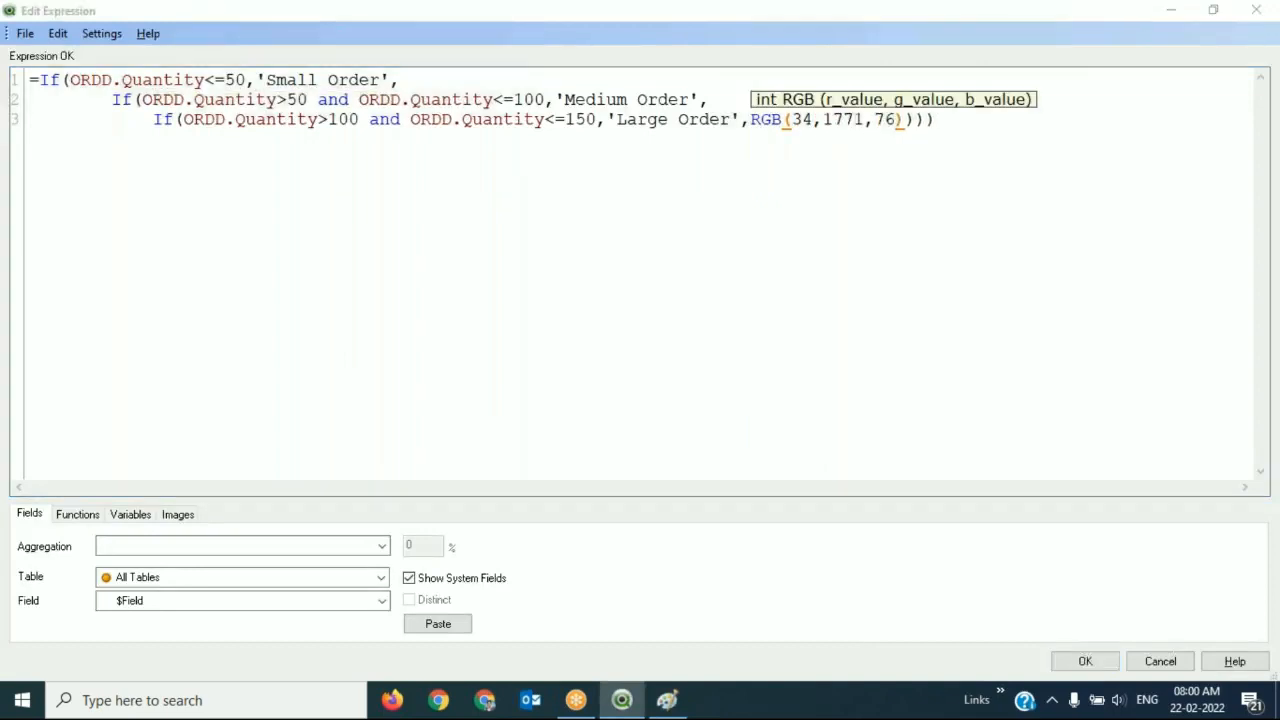
pyautogui.hotkey('alt', 'Tab')
pyautogui.press('Left')
pyautogui.press('Left')
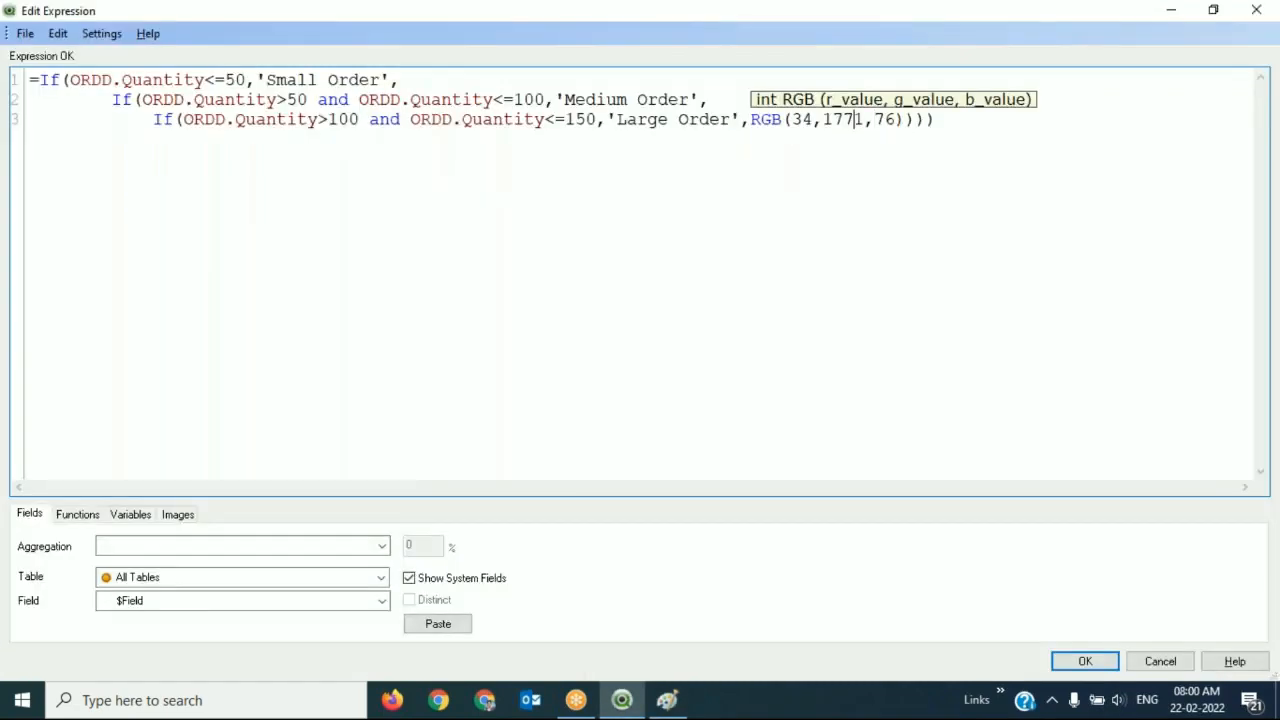
pyautogui.hotkey('alt', 'Tab')
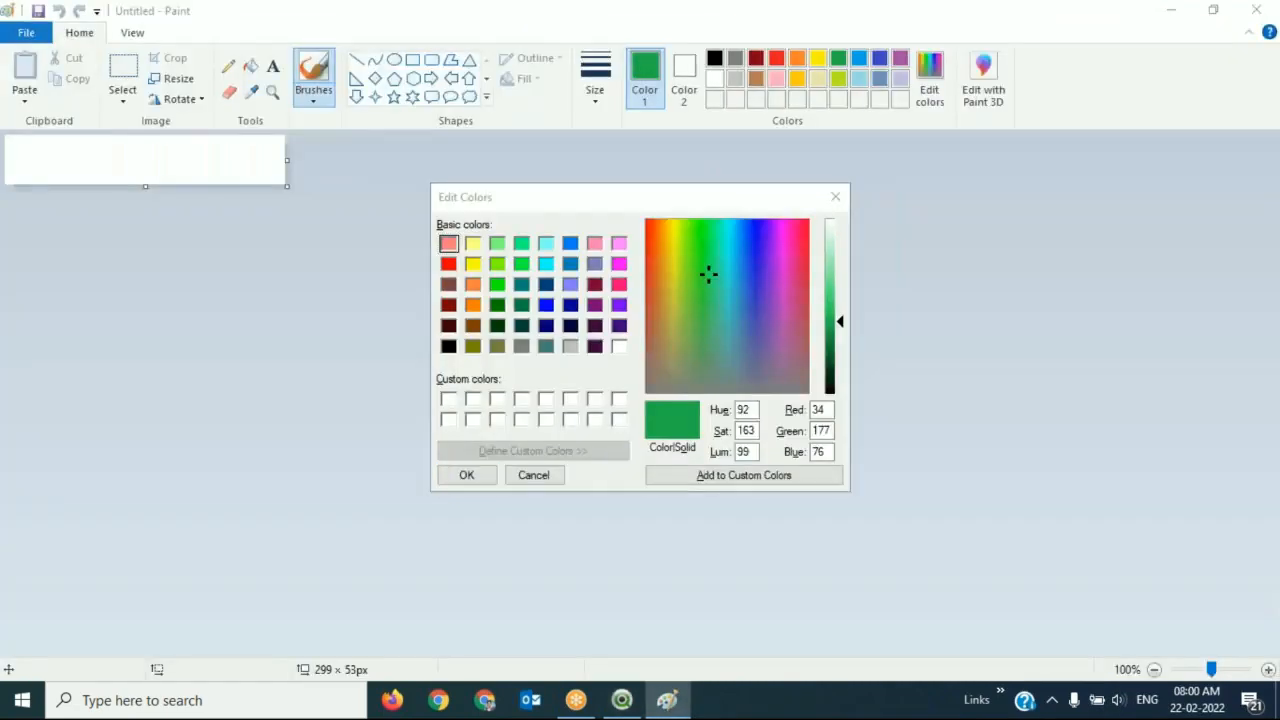
pyautogui.hotkey('alt', 'Tab')
# Switch to Paint, pick the lime palette colour and look up its Red, Green and Blue values.
pyautogui.hotkey('alt', 'Tab')
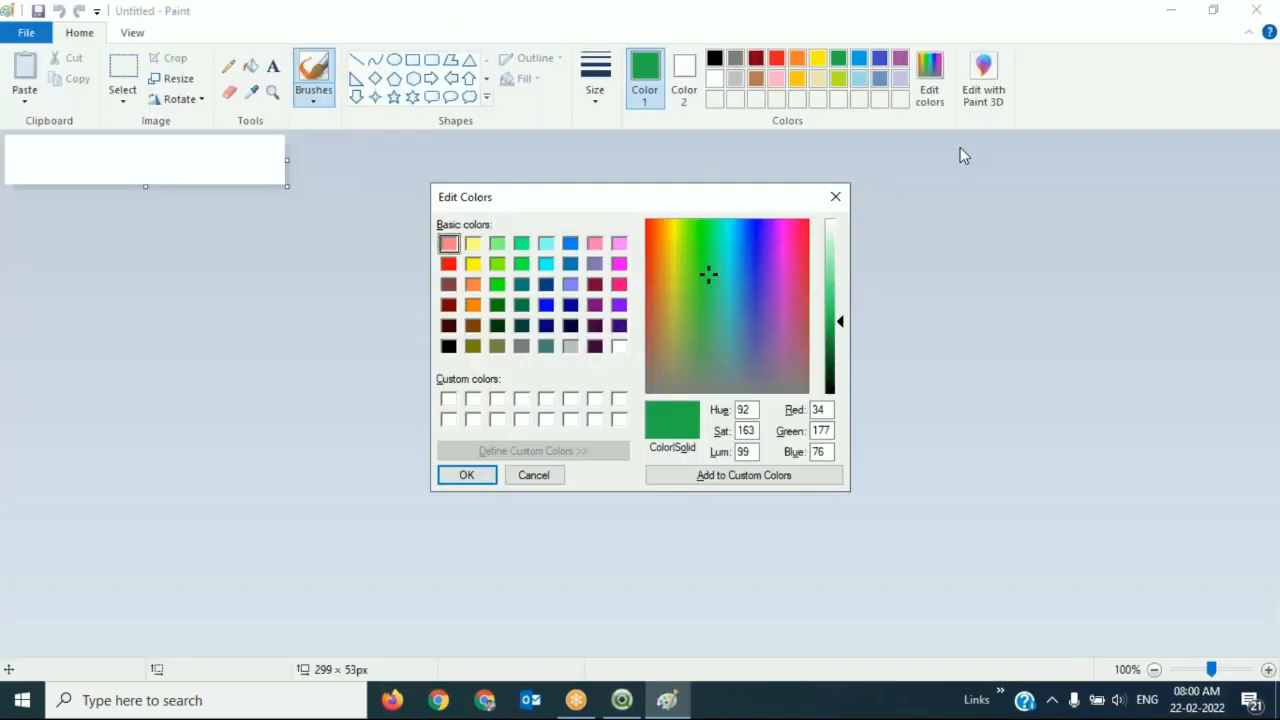
pyautogui.click(552, 478)
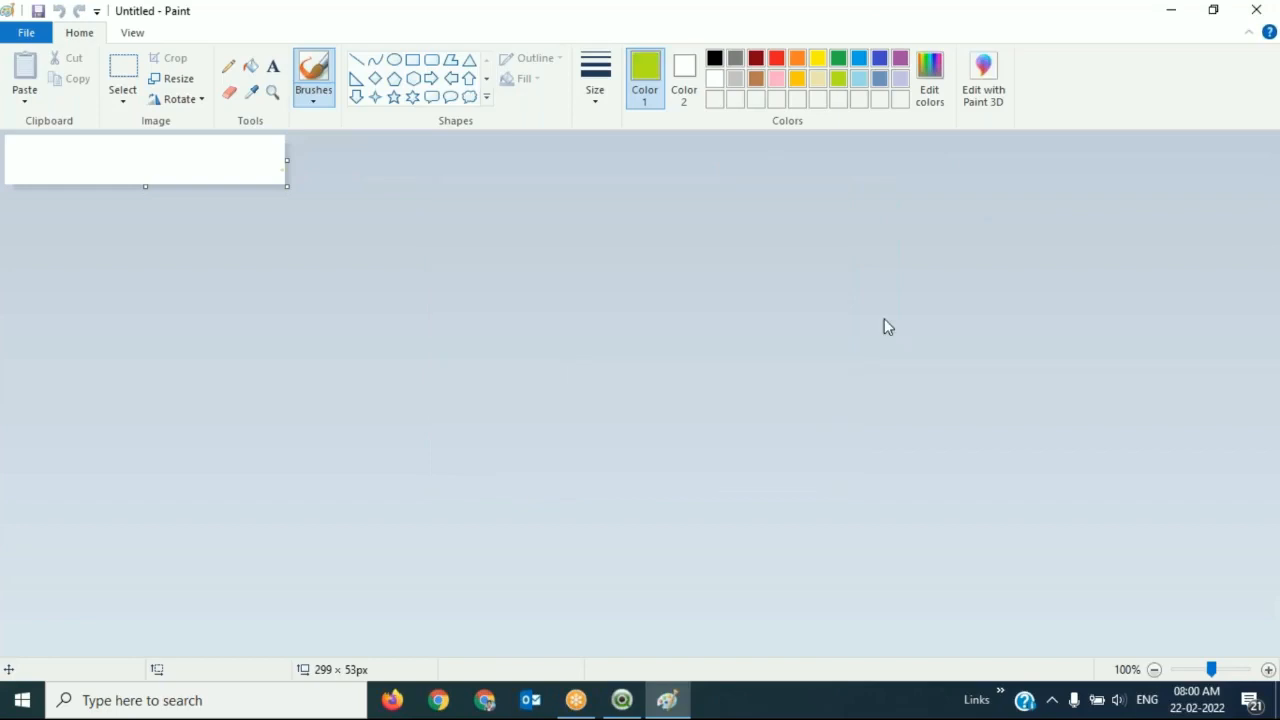
pyautogui.click(935, 100)
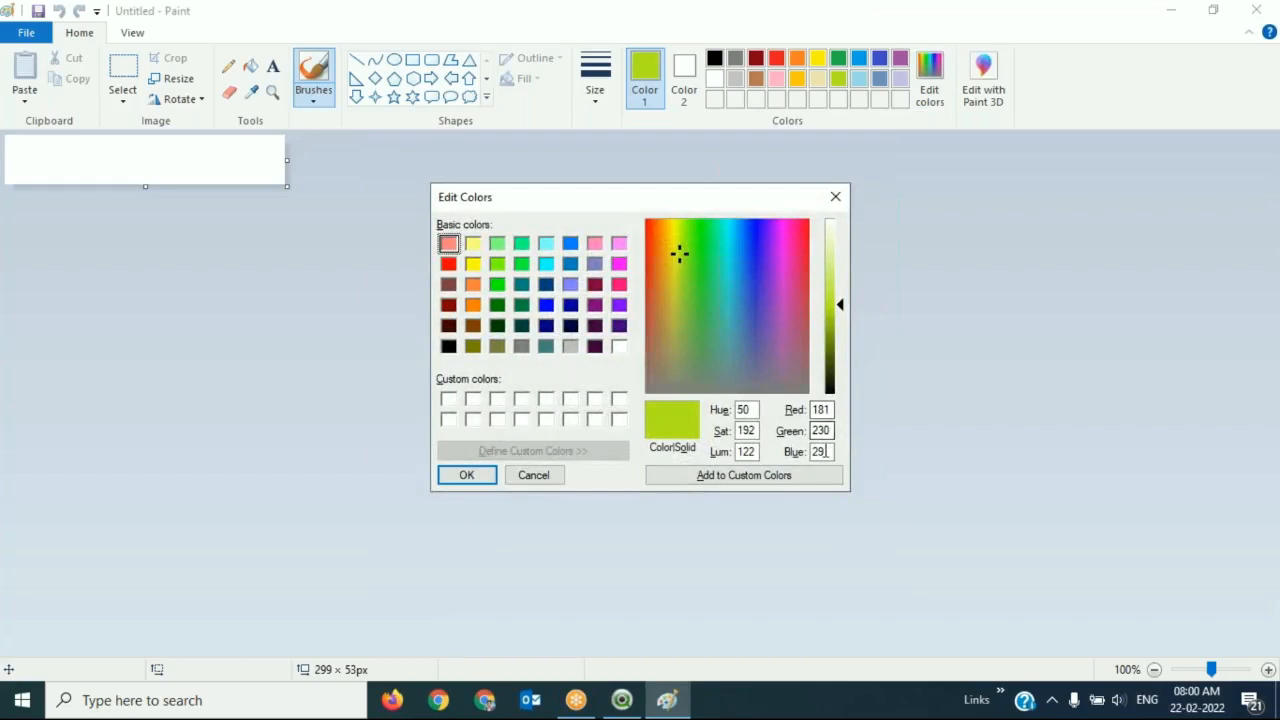
# In the QlikView background colour expression, replace the 'Large Order' result with RGB(181,230,29) and check it against Paint's values.
pyautogui.moveTo(738, 119); pyautogui.dragTo(606, 119)
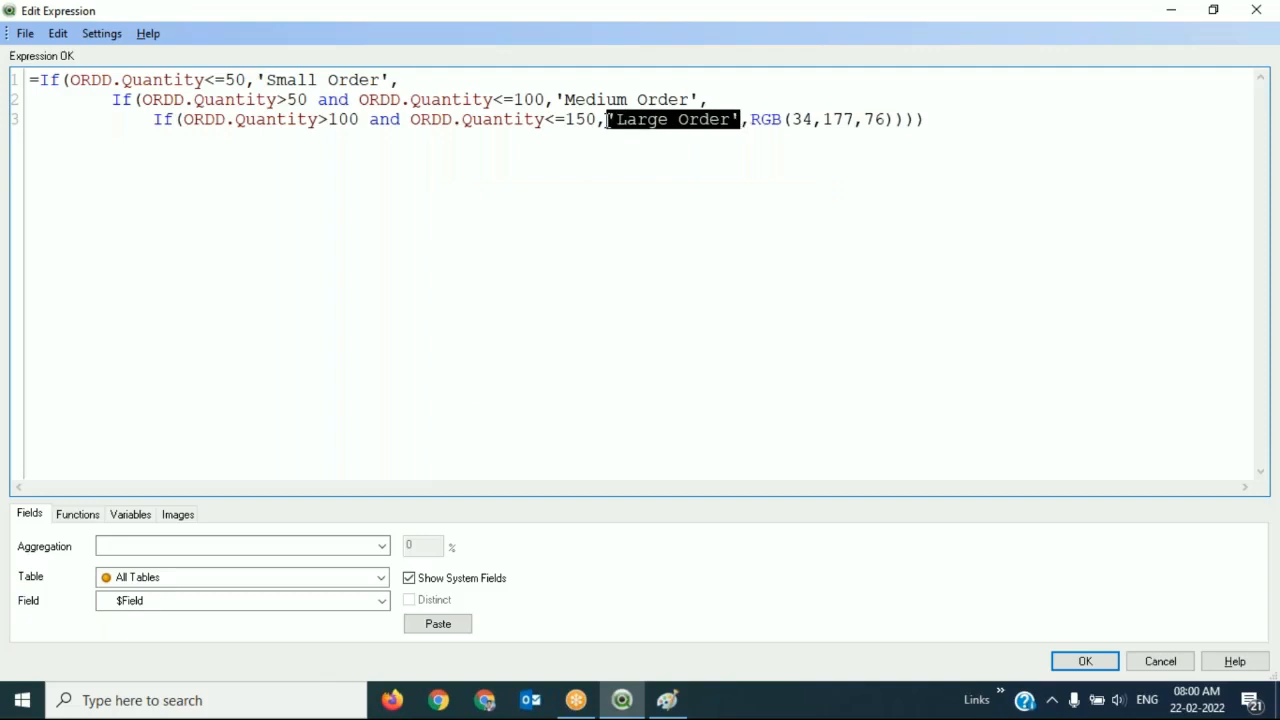
pyautogui.write('rg')
pyautogui.press('Return')
pyautogui.write('(1)81,')
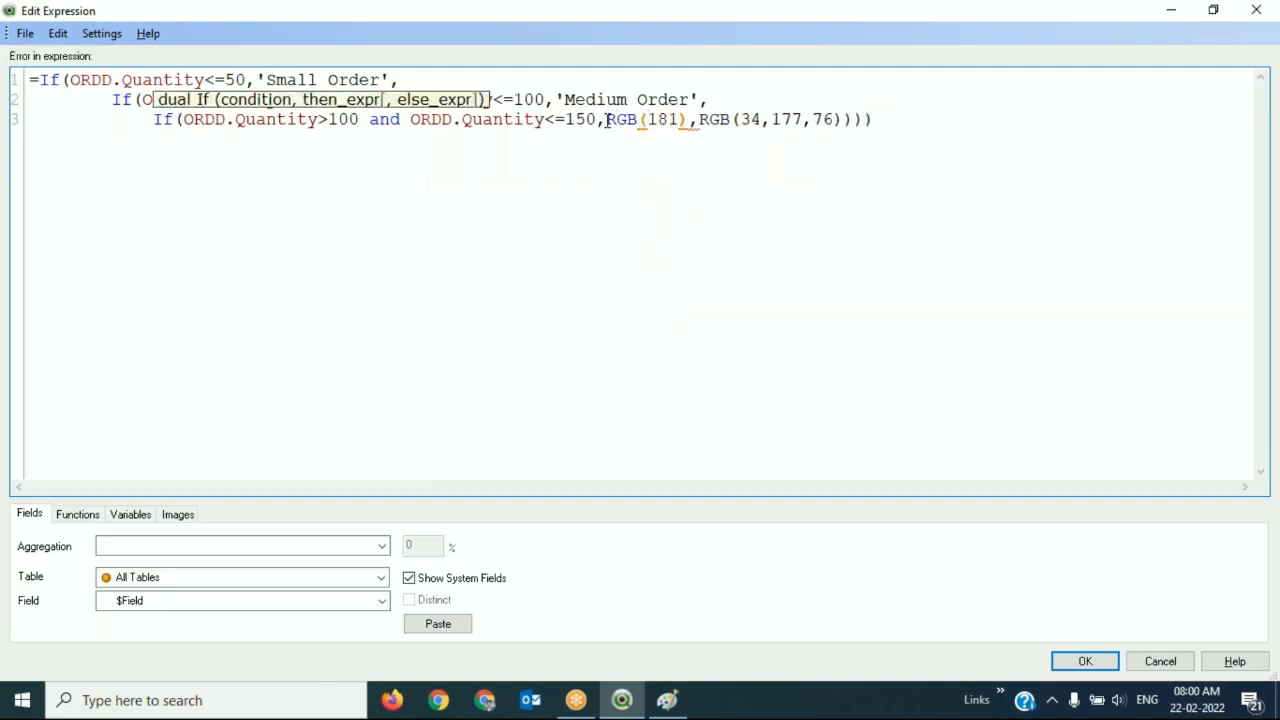
pyautogui.write('230,2')
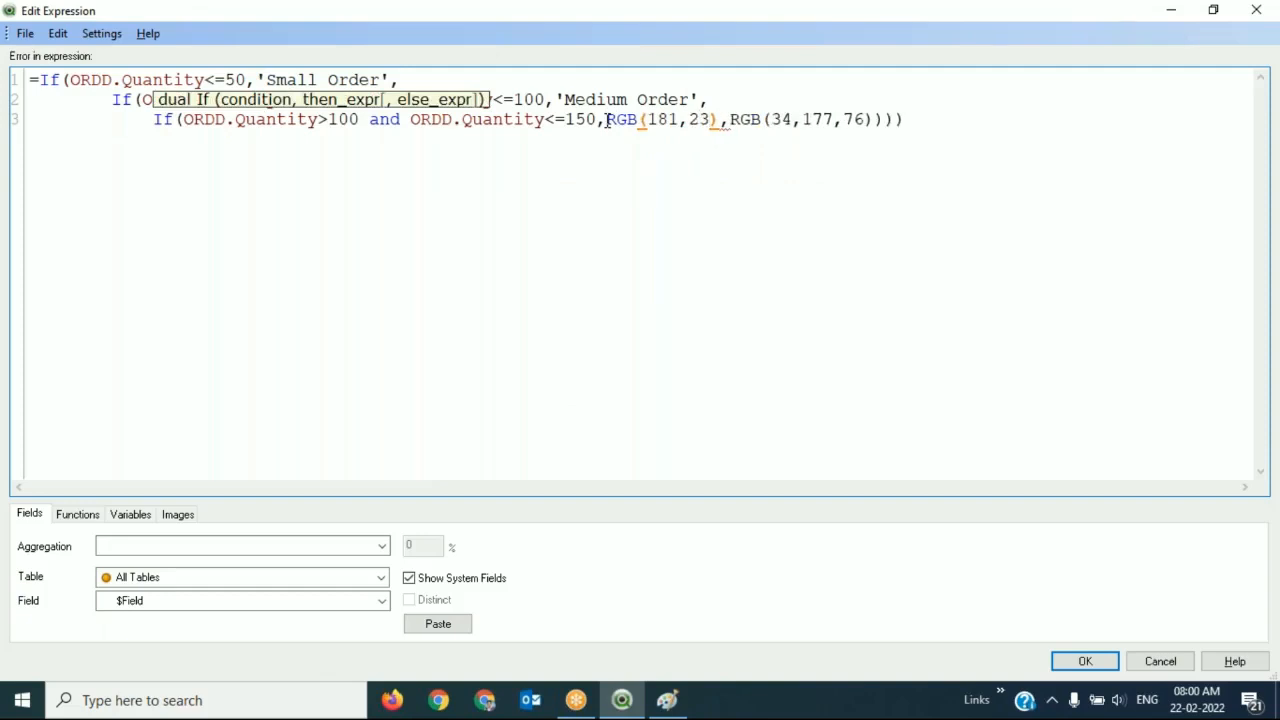
pyautogui.write('9')
pyautogui.hotkey('alt', 'Tab')
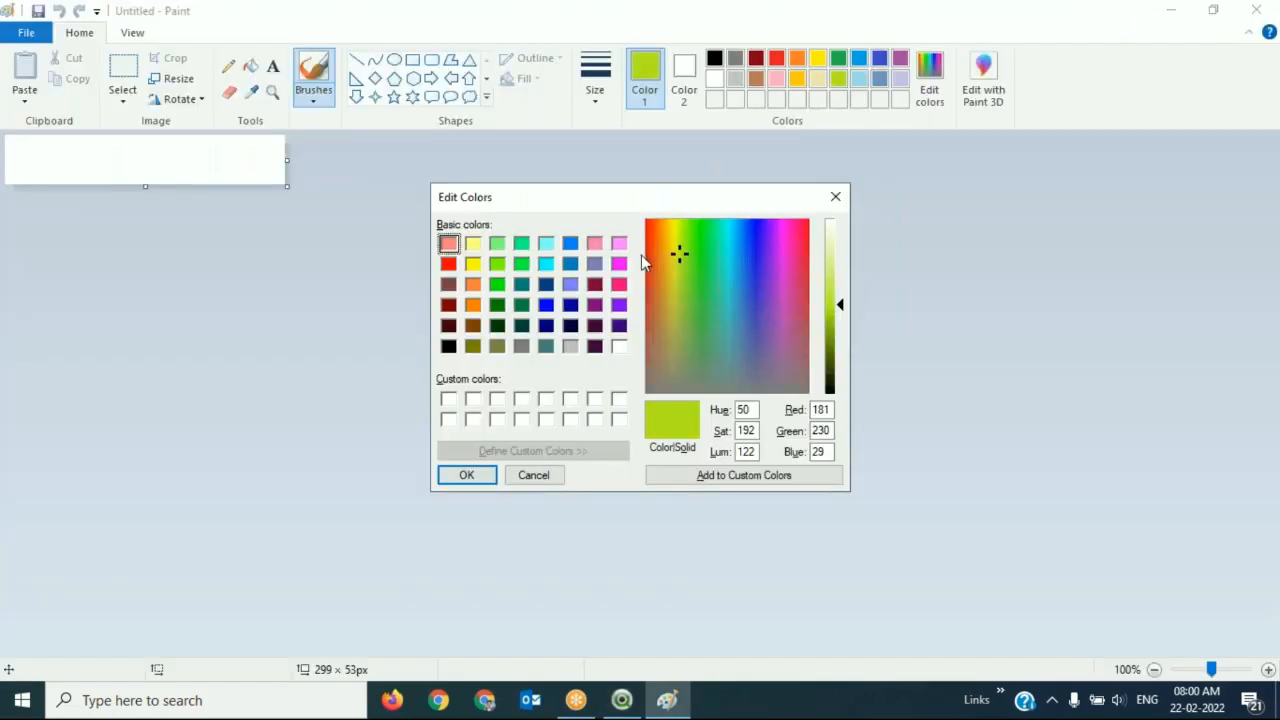
pyautogui.hotkey('alt', 'Tab')
pyautogui.click(873, 192)
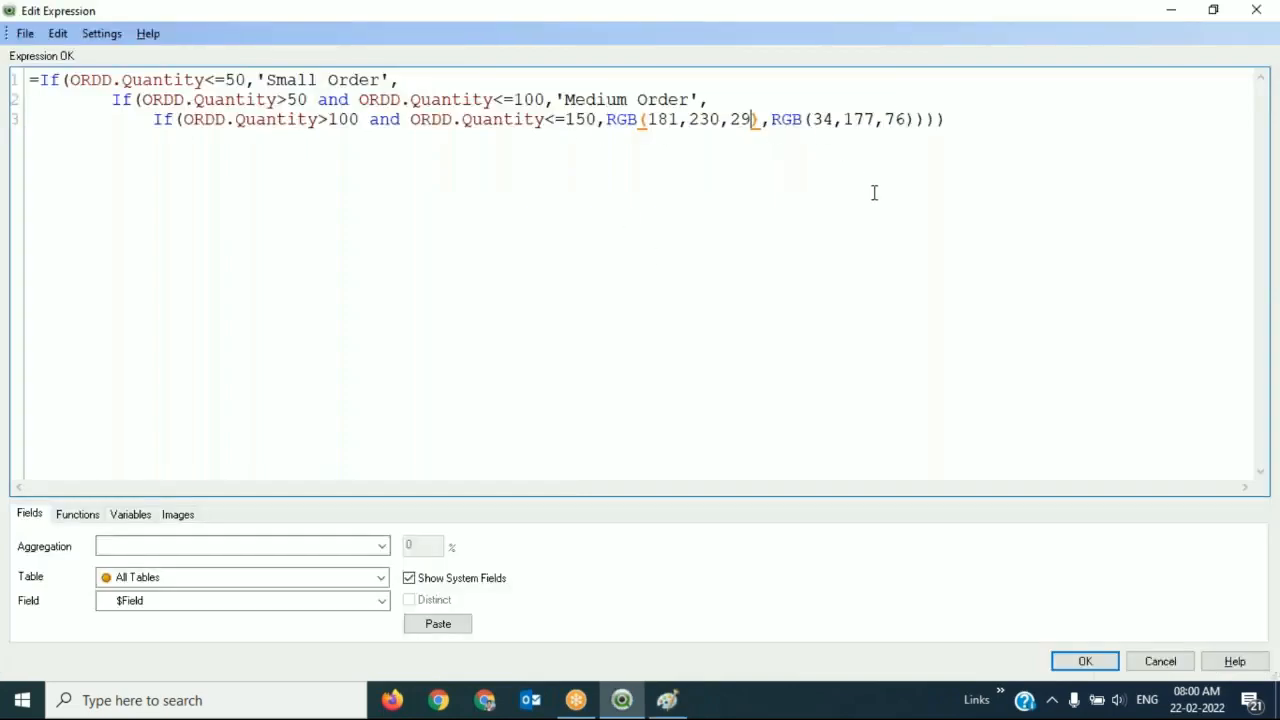
# Replace the 'Medium Order' result in the background colour expression with an empty RGB() function.
pyautogui.moveTo(699, 100); pyautogui.dragTo(555, 100)
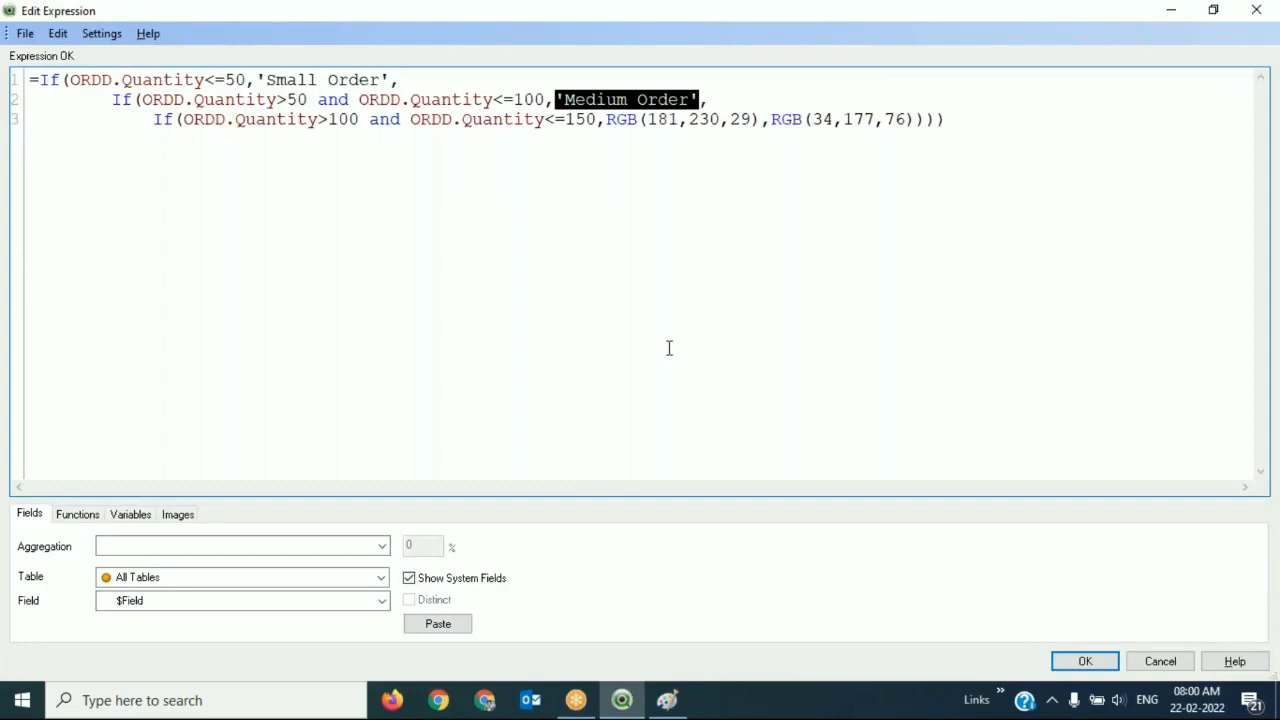
pyautogui.write('()')
pyautogui.press('Left')
pyautogui.press('Left')
pyautogui.write('r')
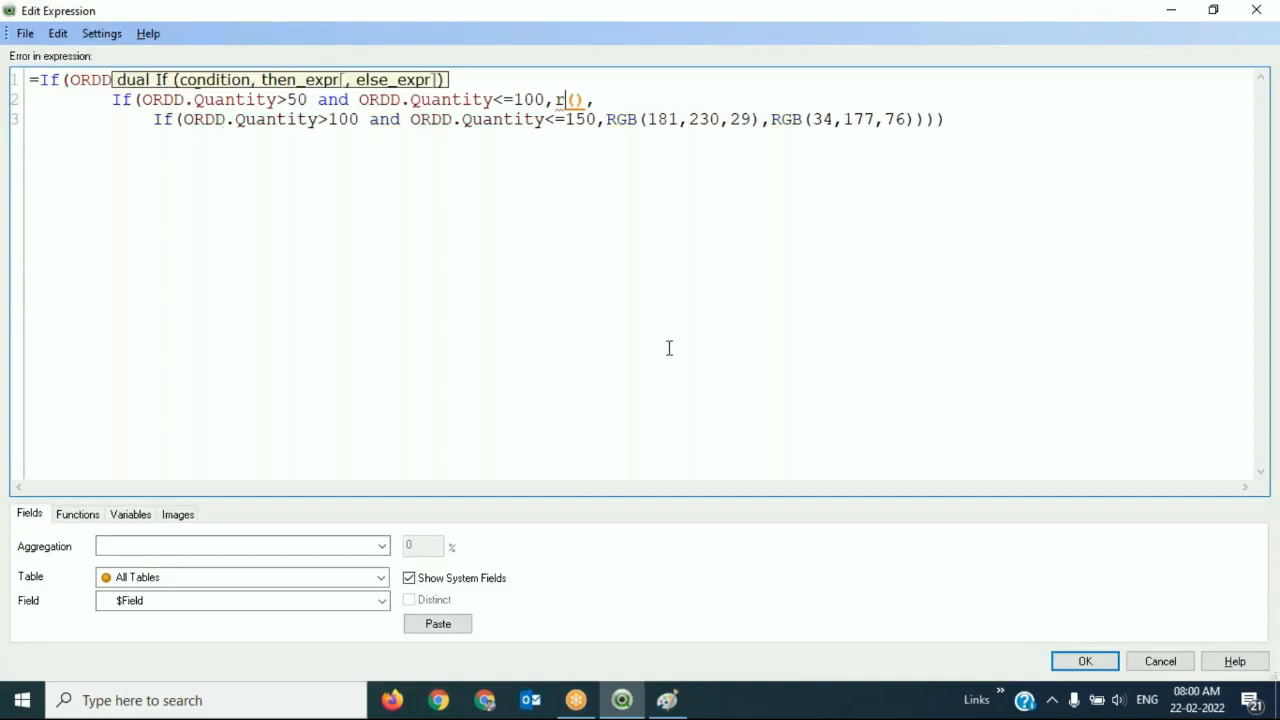
pyautogui.write('g')
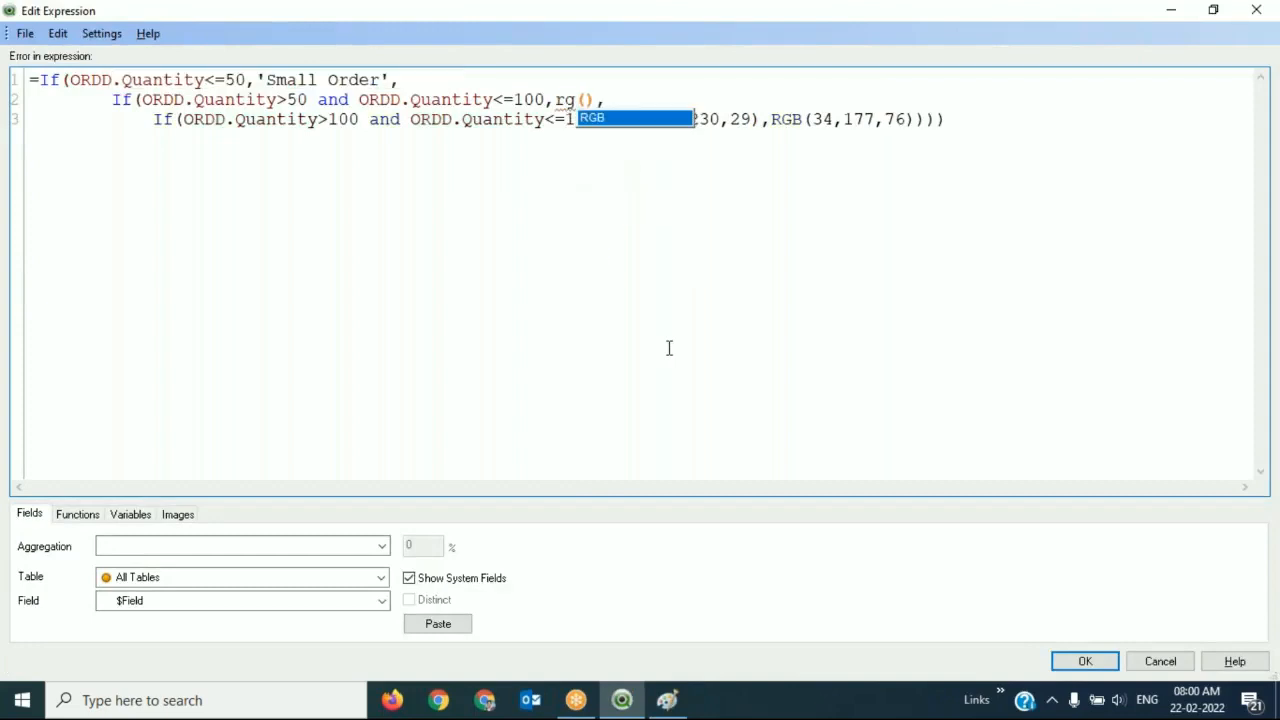
pyautogui.press('Return')
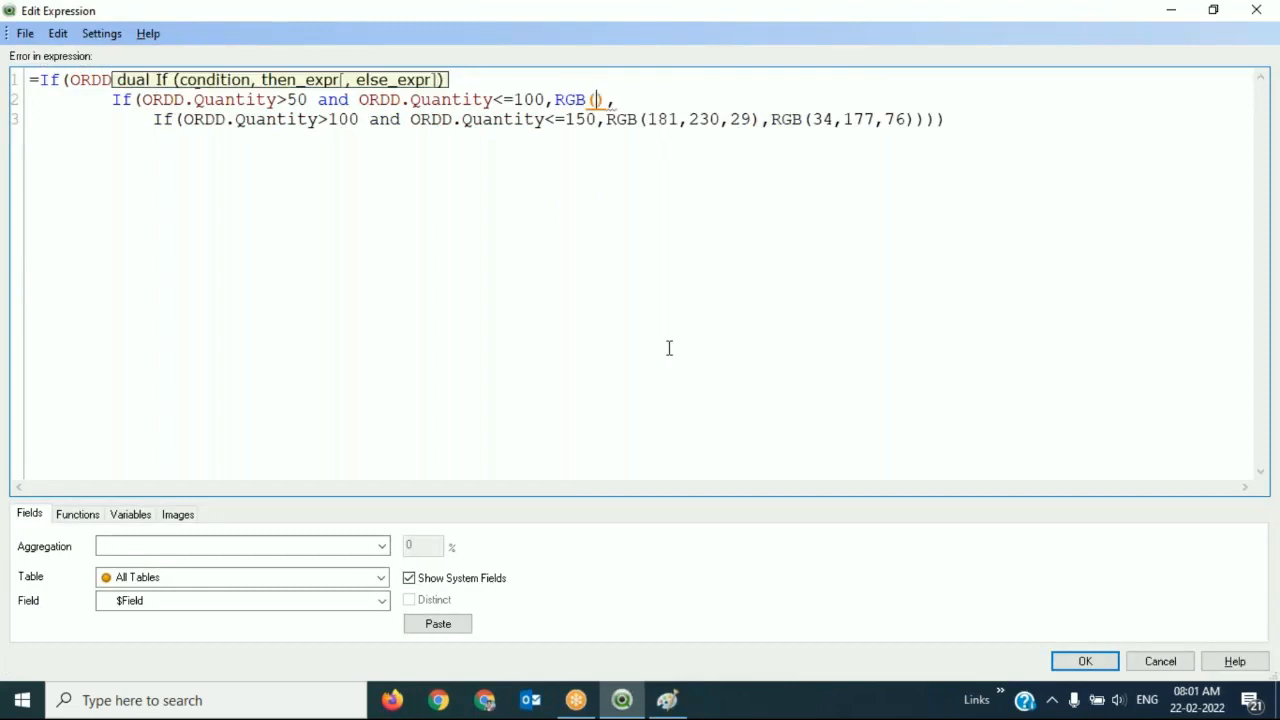
# Switch to Paint, choose the orange basic colour and lighten it to look up its Red, Green and Blue values.
pyautogui.hotkey('alt', 'Tab')
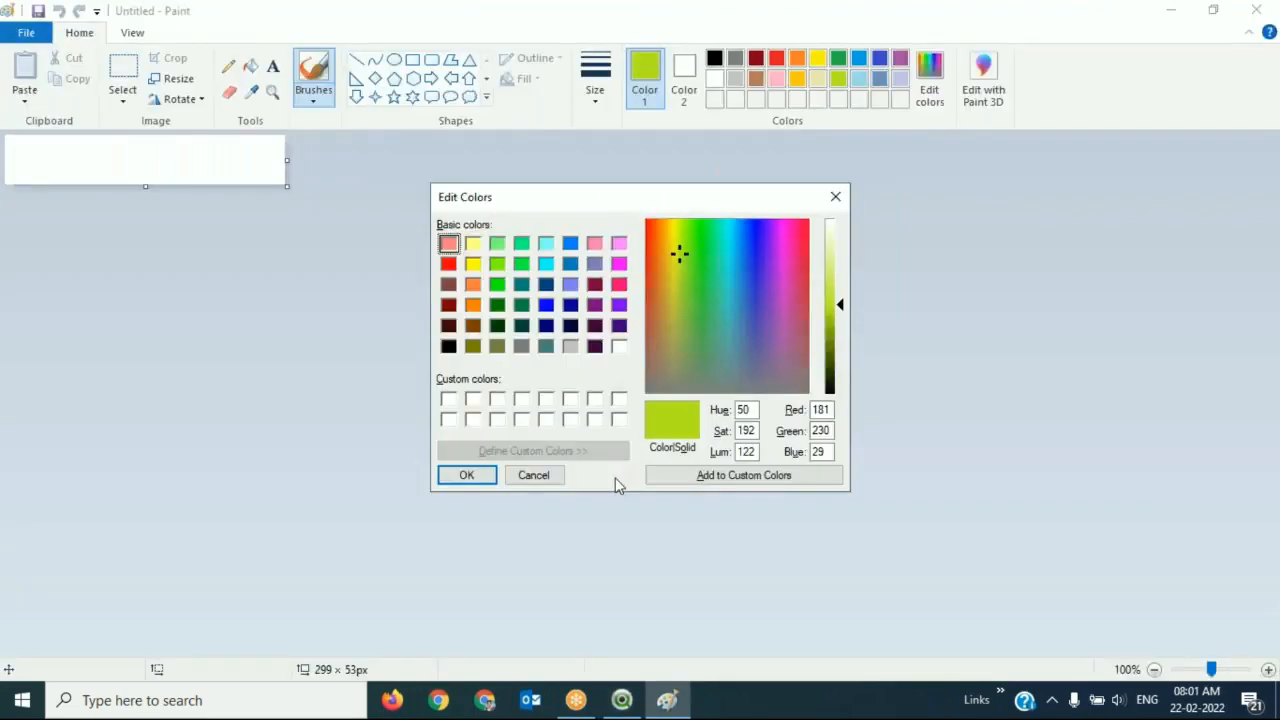
pyautogui.click(473, 306)
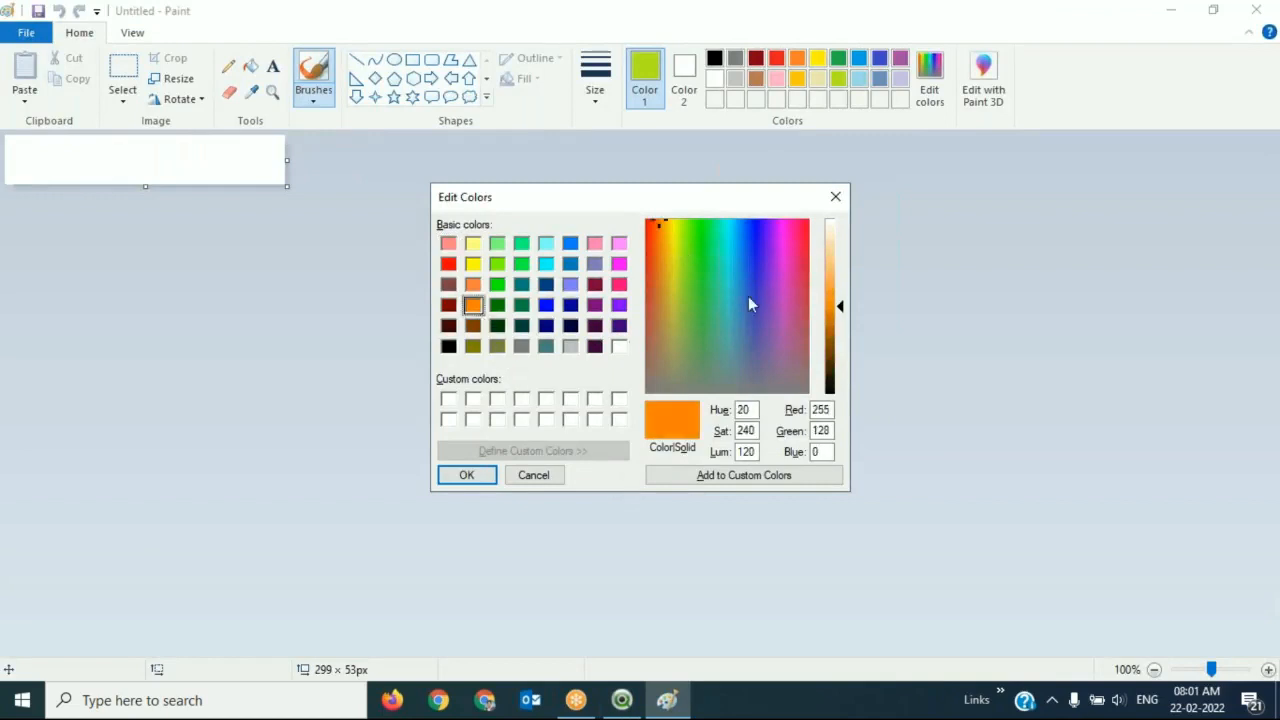
pyautogui.click(838, 288)
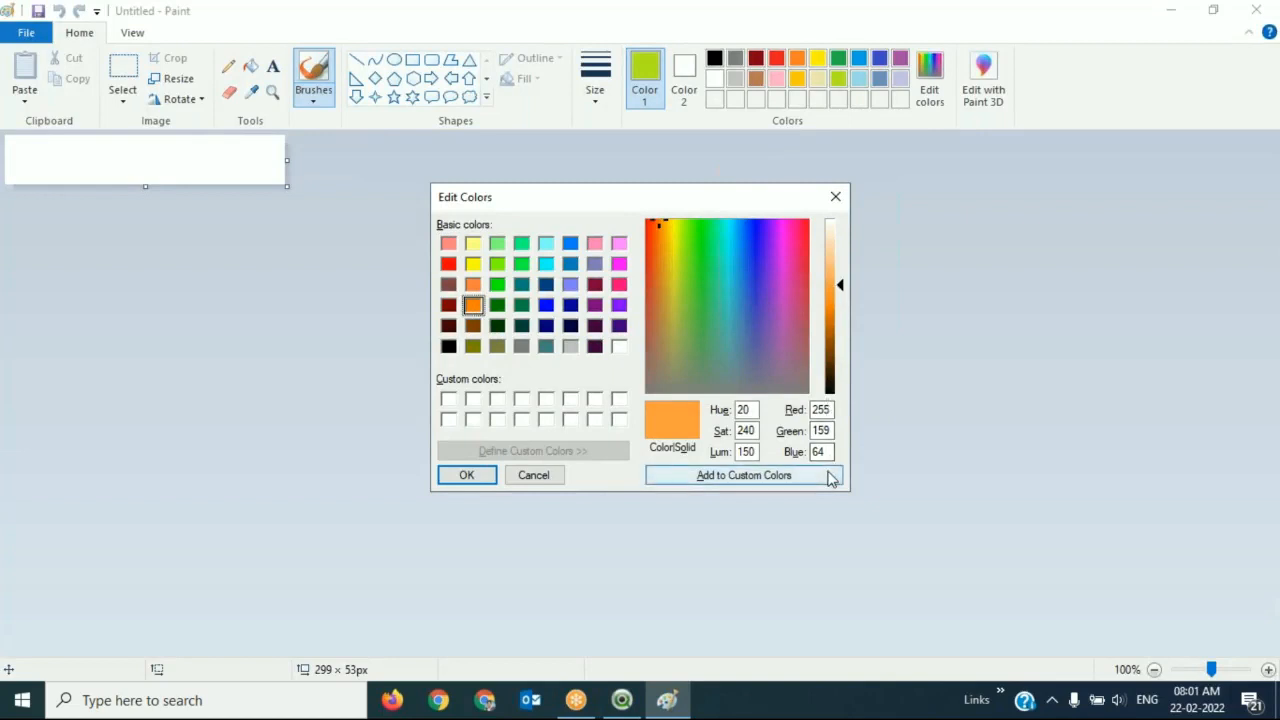
# Back in the QlikView expression, complete the Medium Order colour as RGB(255,159,64), checking it against Paint's values.
pyautogui.hotkey('alt', 'Tab')
pyautogui.write('255')
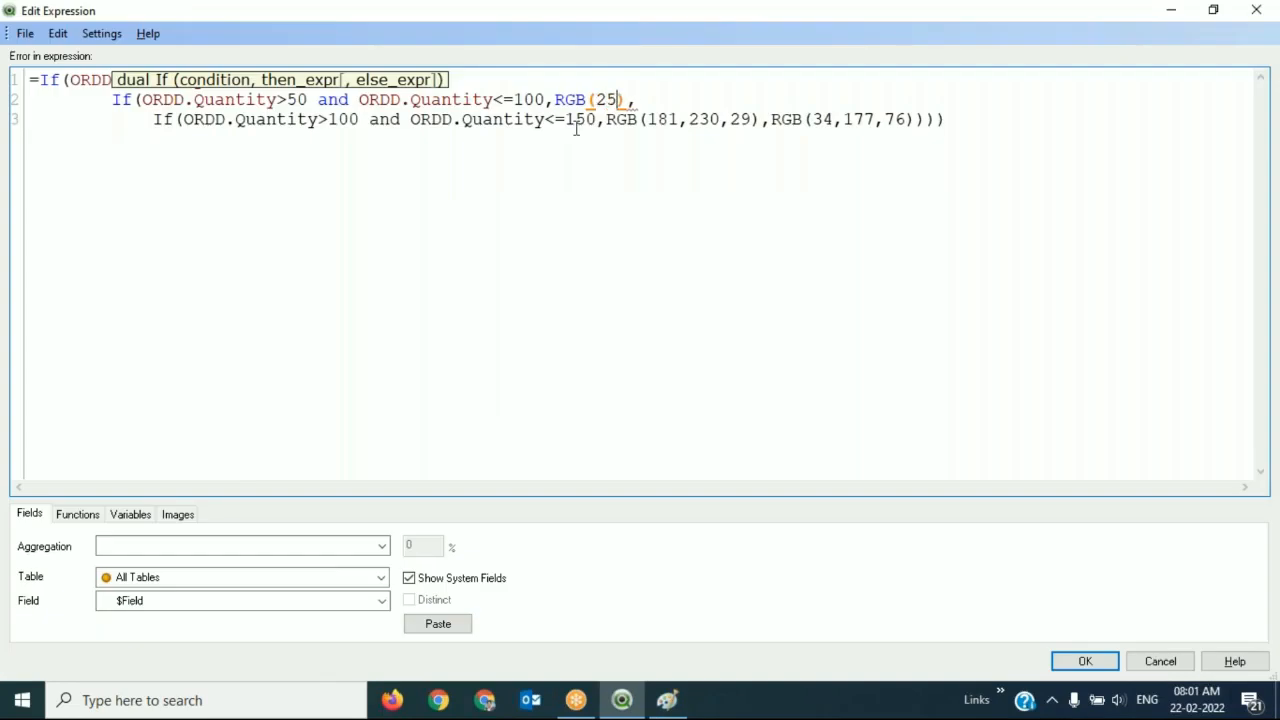
pyautogui.write(',1')
pyautogui.hotkey('alt', 'Tab')
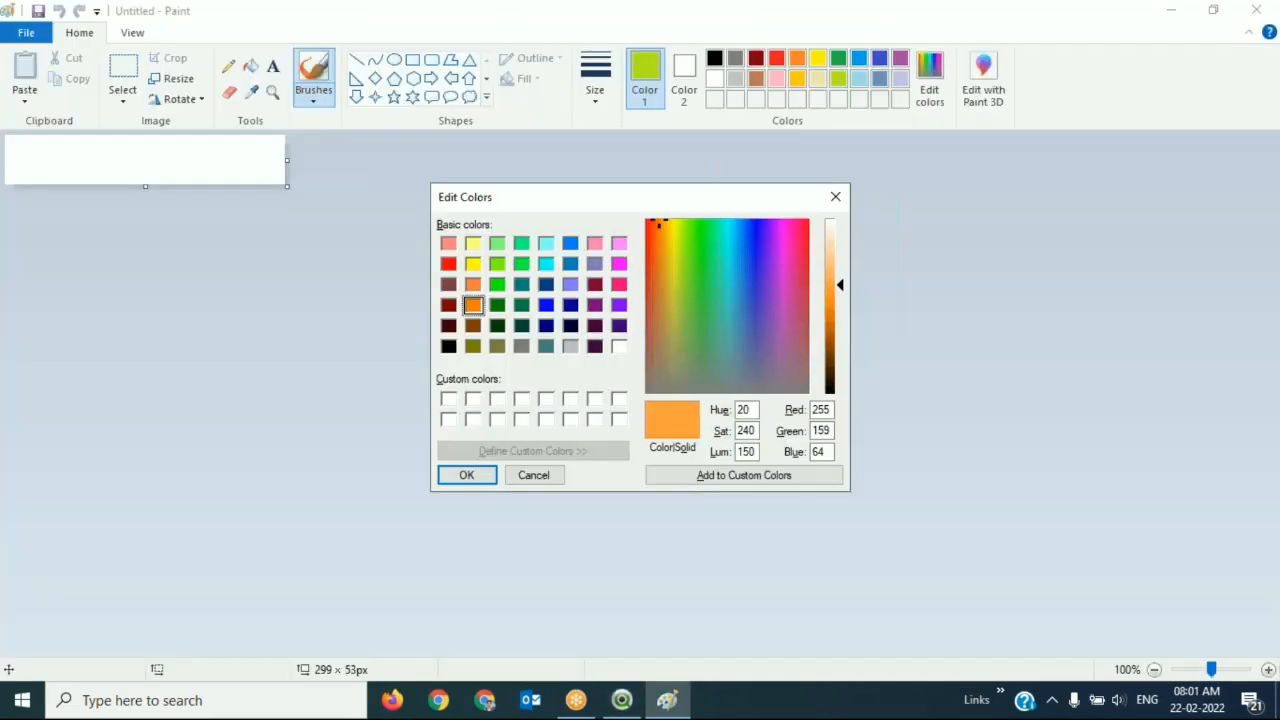
pyautogui.hotkey('alt', 'Tab')
pyautogui.write('159')
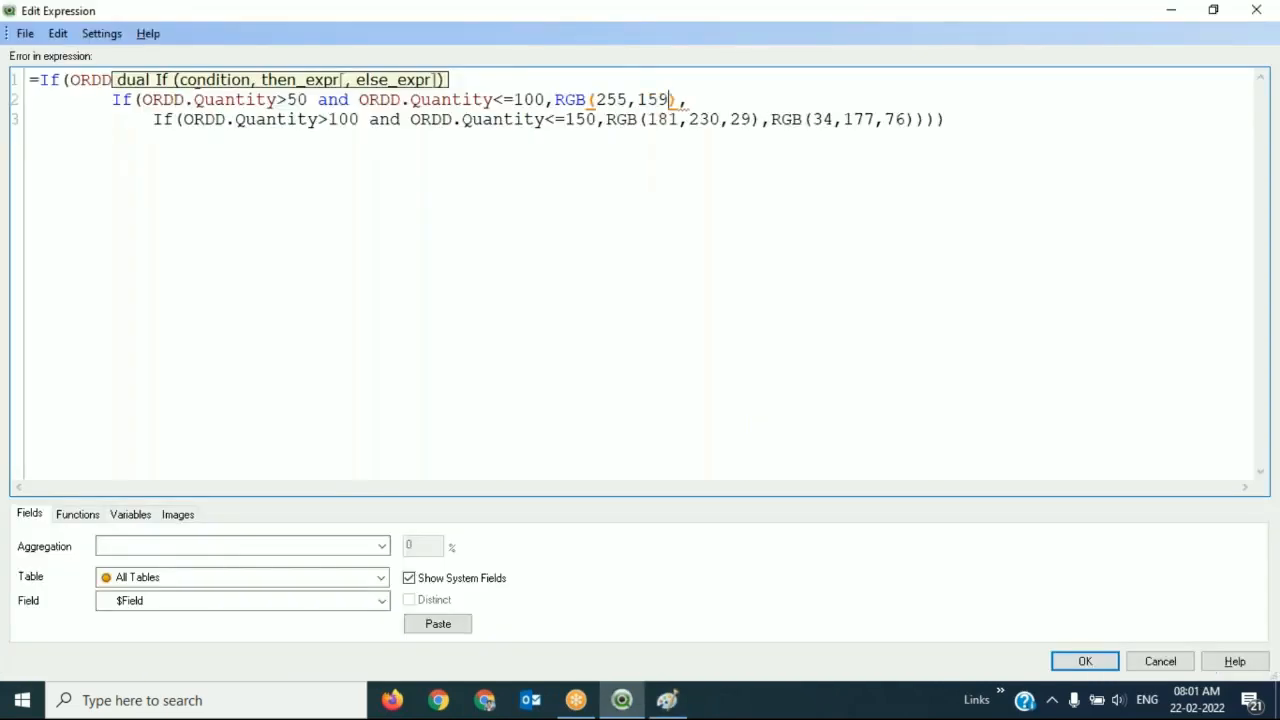
pyautogui.write(',64')
pyautogui.hotkey('alt', 'Tab')
pyautogui.hotkey('alt', 'Tab')
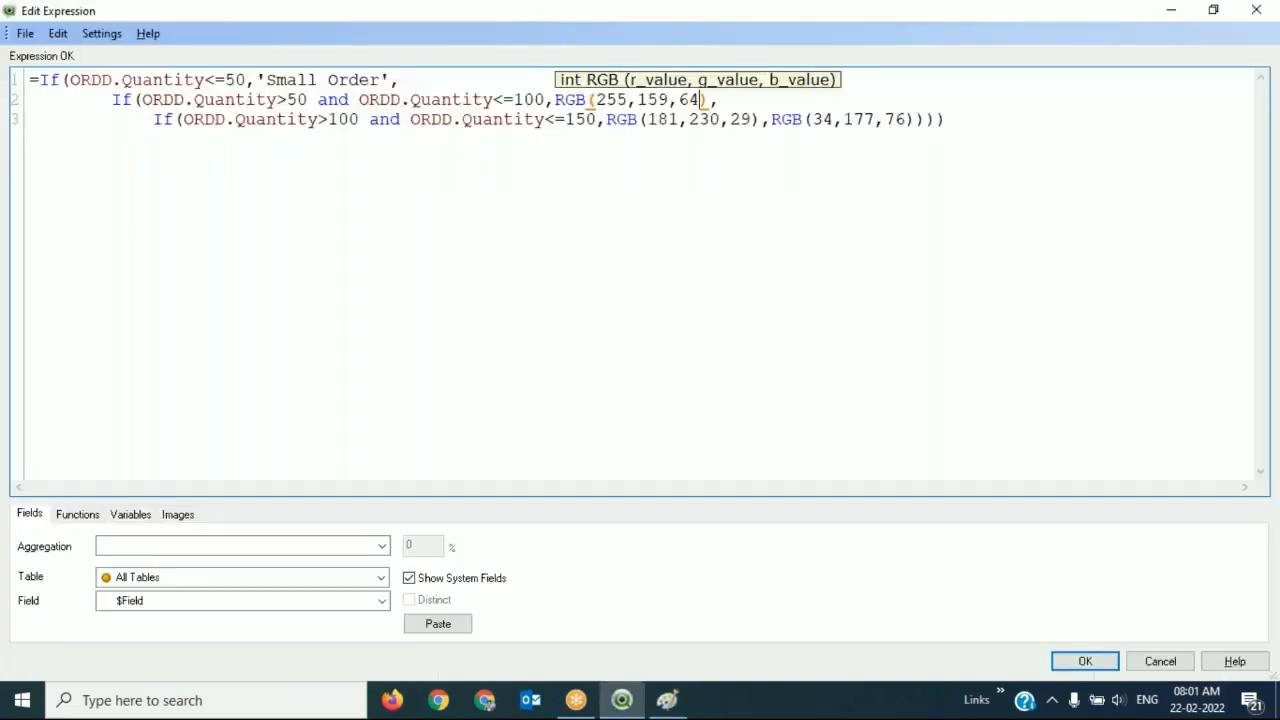
# Replace the 'Small Order' result with RGB(255,0,0), using the values of Paint's red basic colour.
pyautogui.click(395, 80)
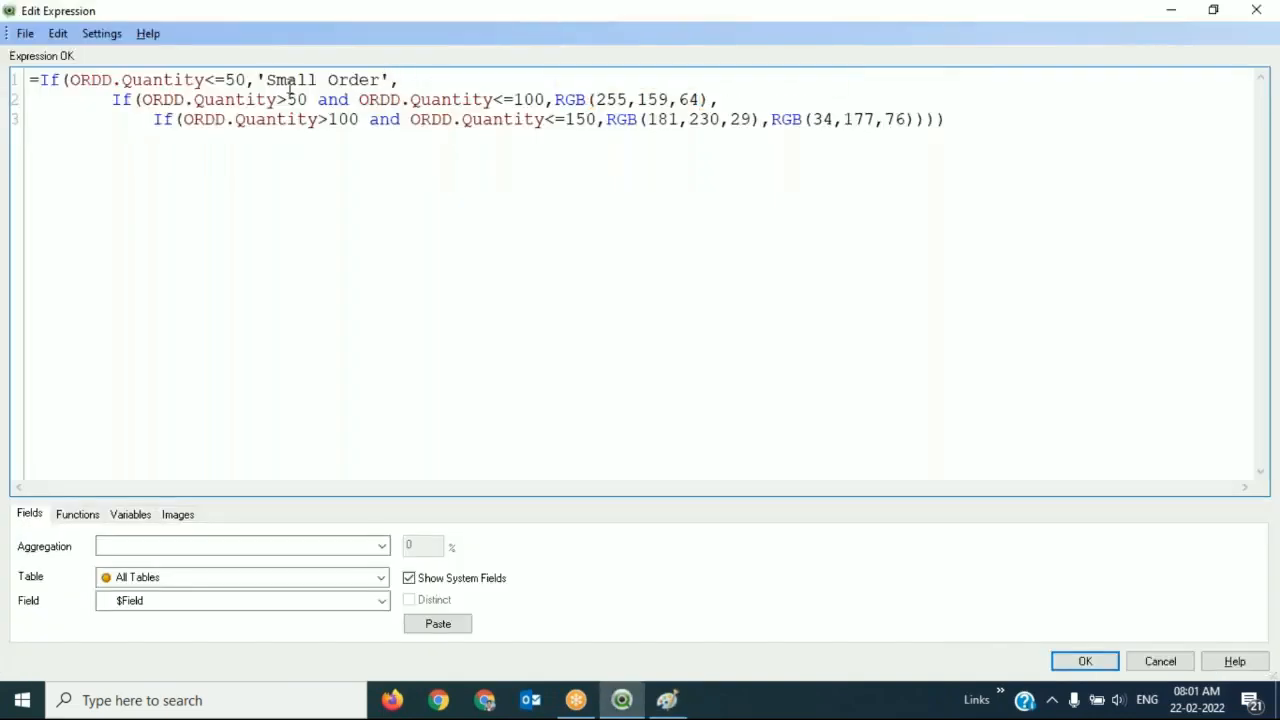
pyautogui.keyDown('shift'); pyautogui.click(258, 80); pyautogui.keyUp('shift')
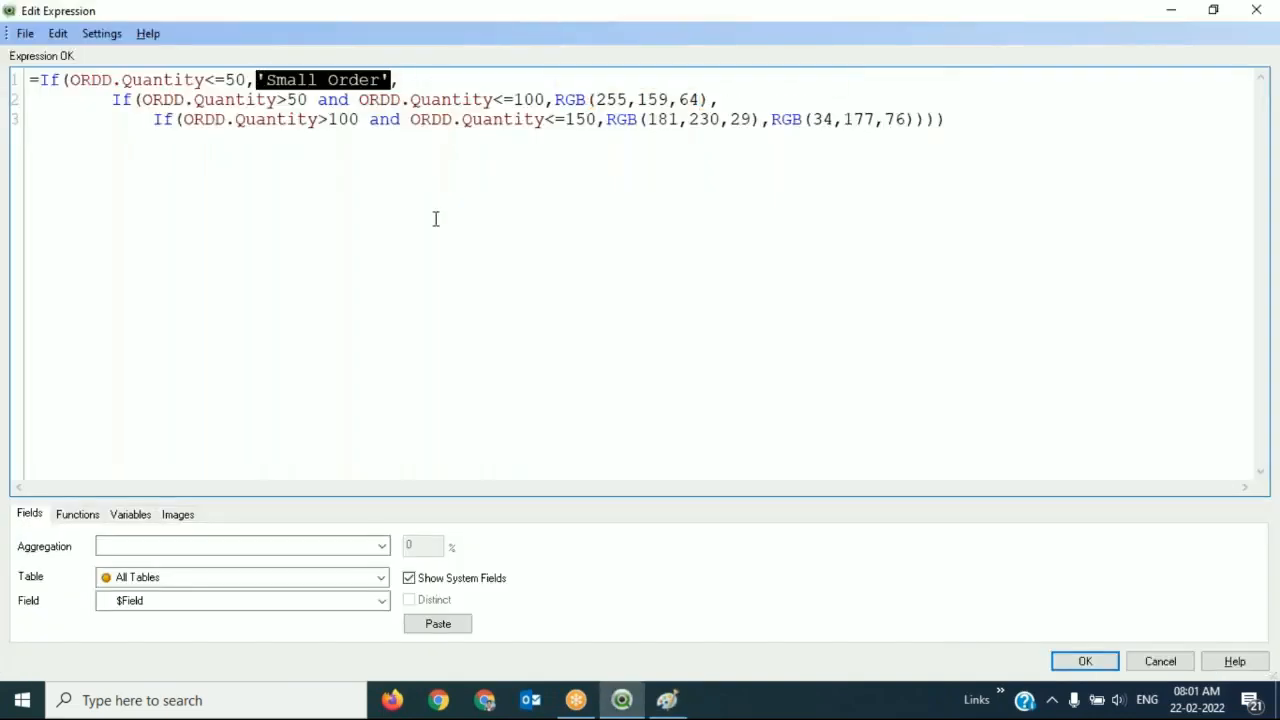
pyautogui.write('RGB')
pyautogui.press('Return')
pyautogui.write('()')
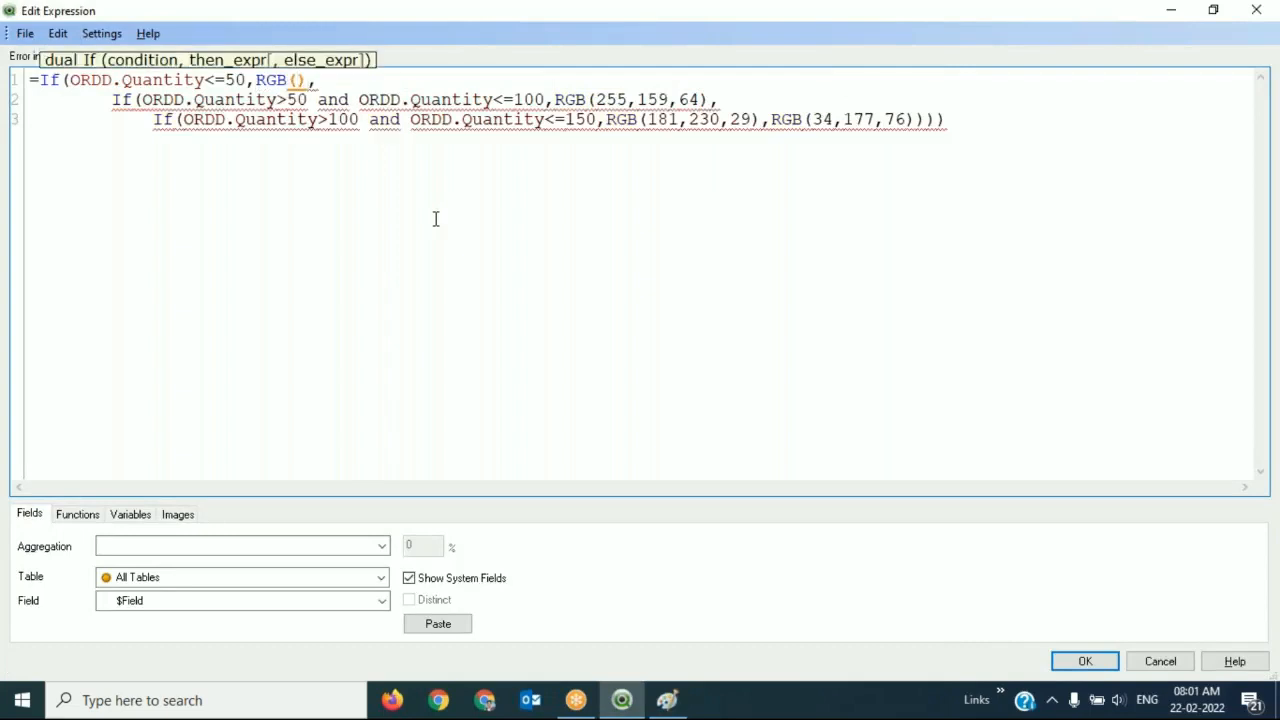
pyautogui.hotkey('alt', 'Tab')
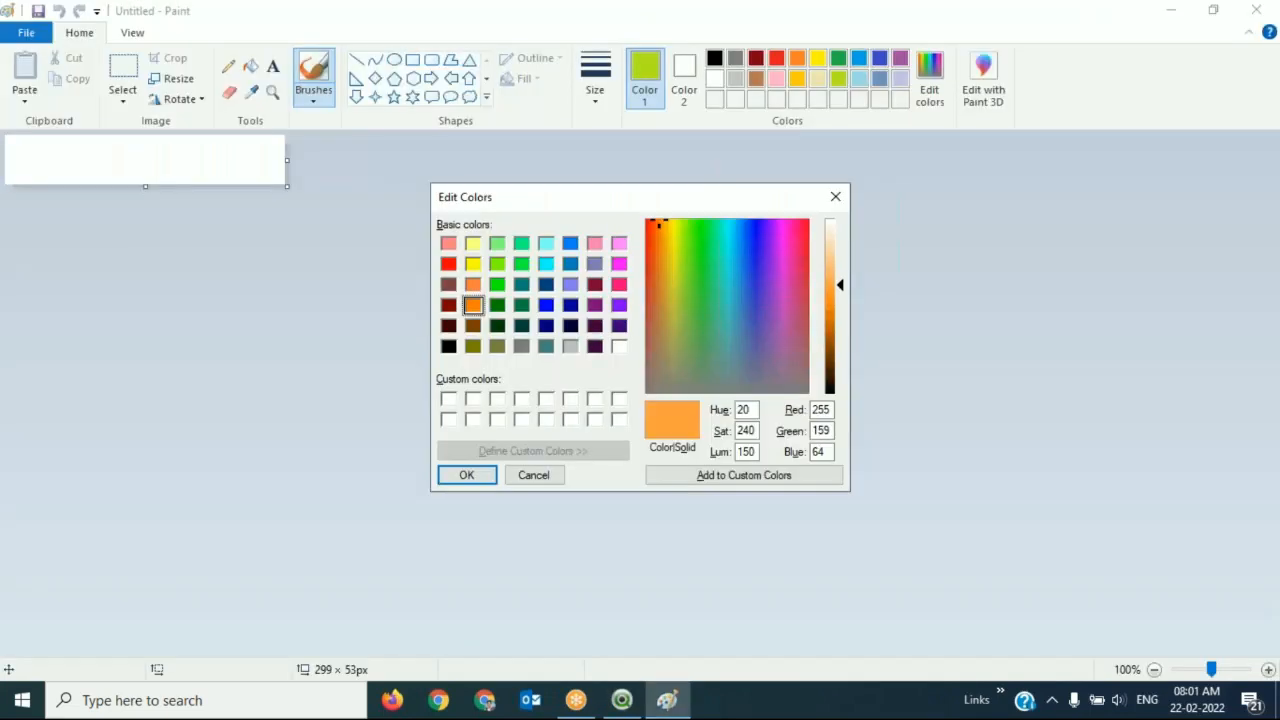
pyautogui.click(448, 265)
pyautogui.hotkey('alt', 'Tab')
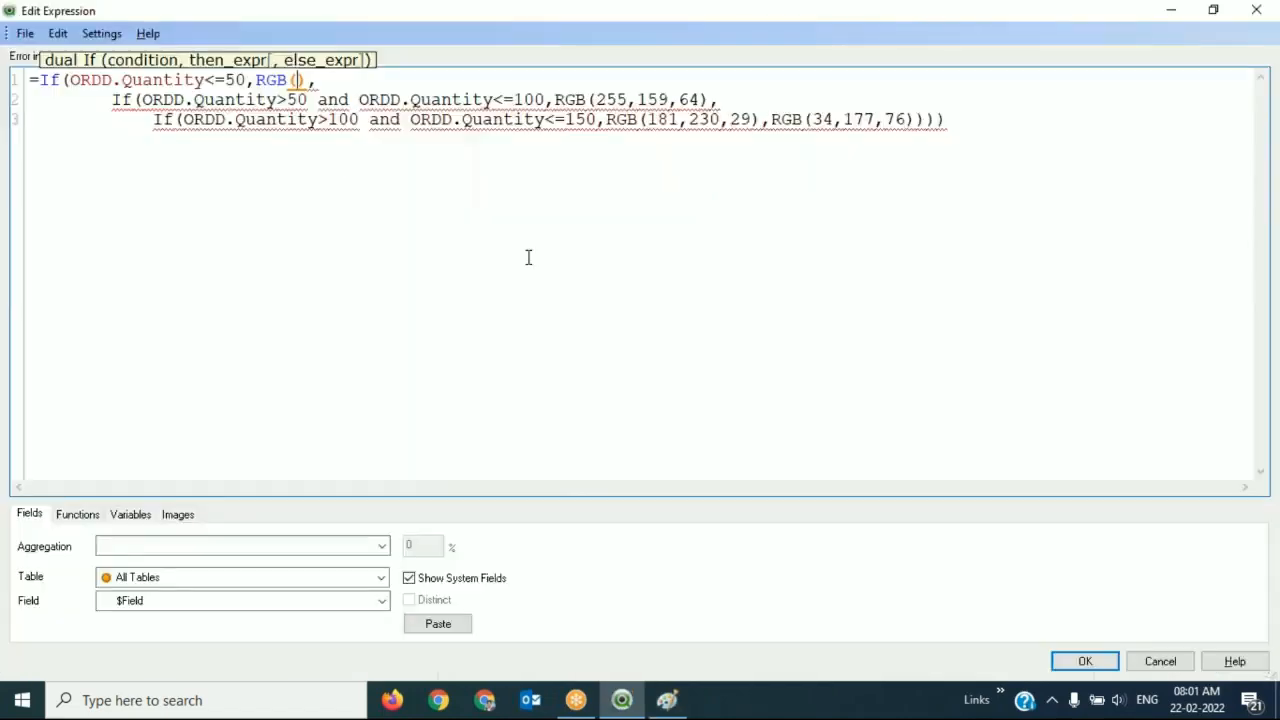
pyautogui.write('25')
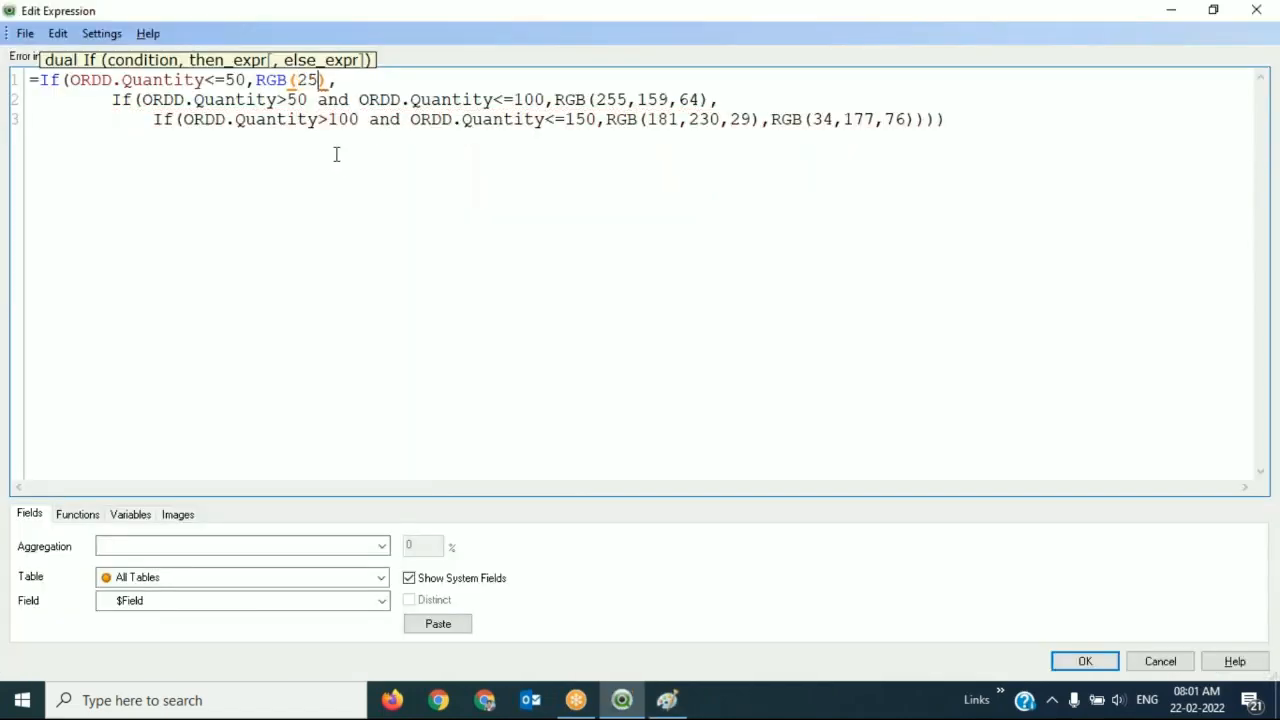
pyautogui.write('5,')
pyautogui.write(',0')
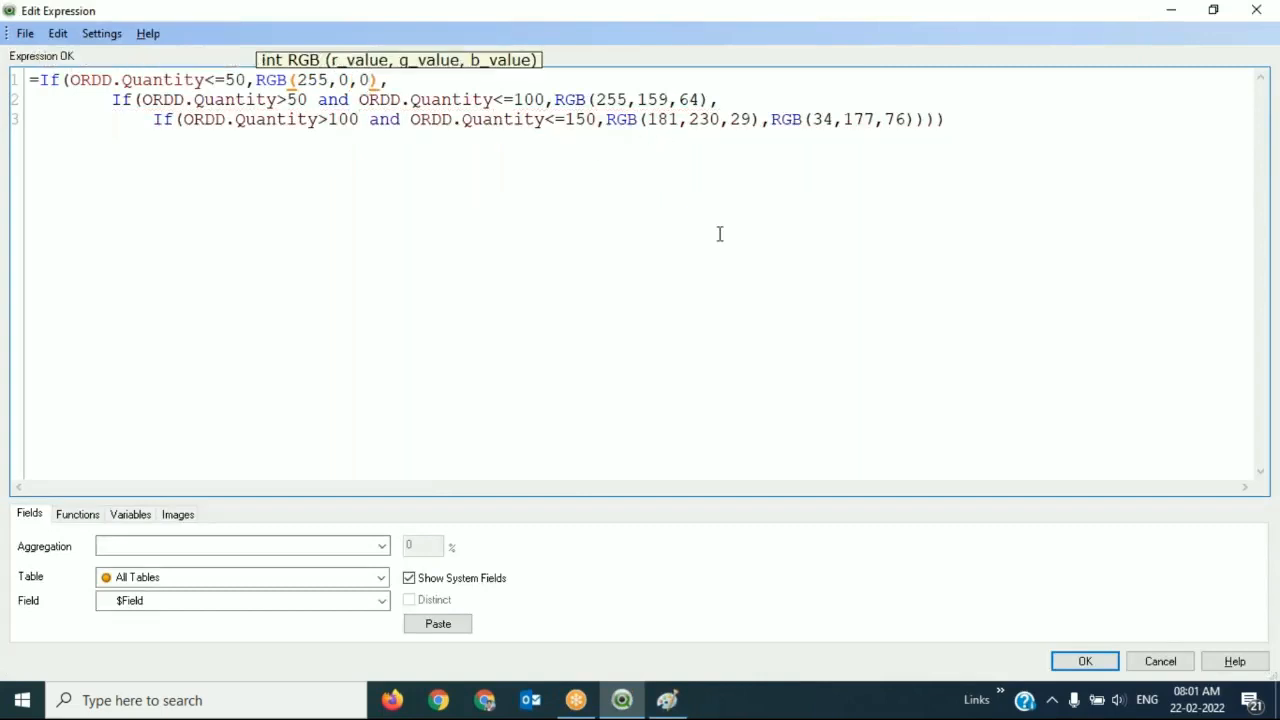
# Look up the yellow basic colour in Paint and set both the red and green values of the Large Order RGB to 255 in QlikView.
pyautogui.click(1085, 661)
pyautogui.hotkey('alt', 'Tab')
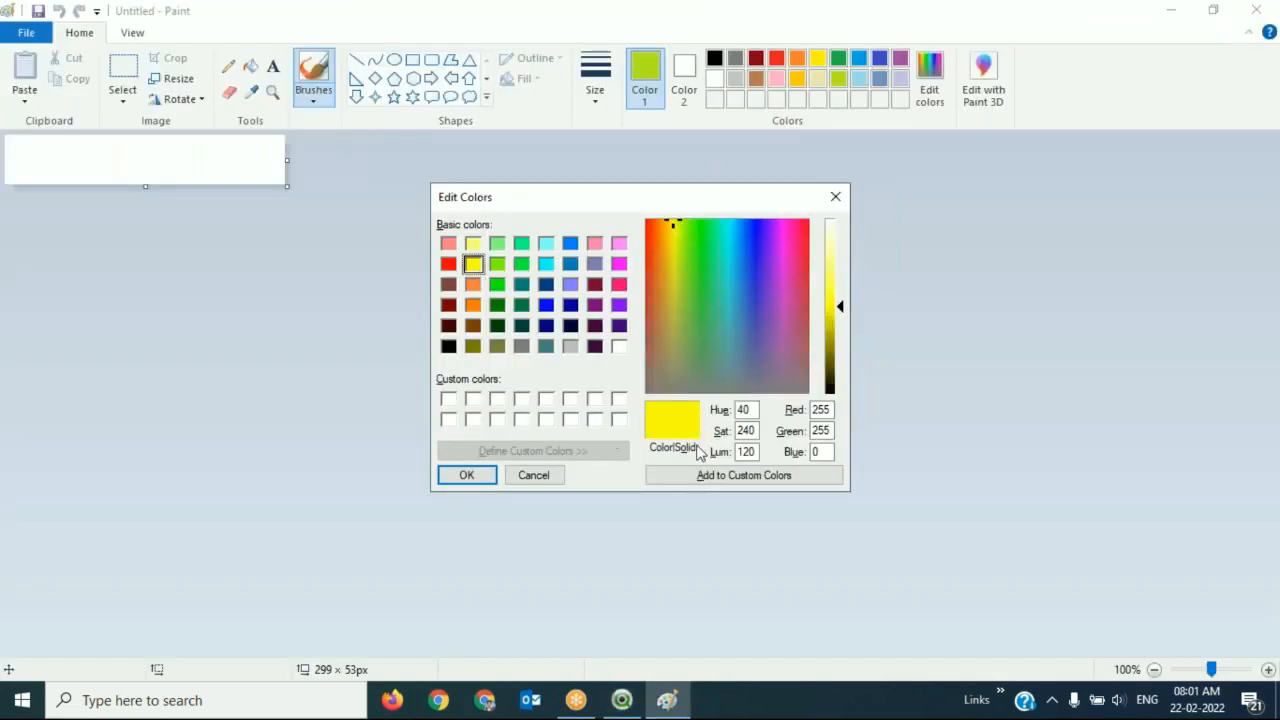
pyautogui.hotkey('alt', 'Tab')
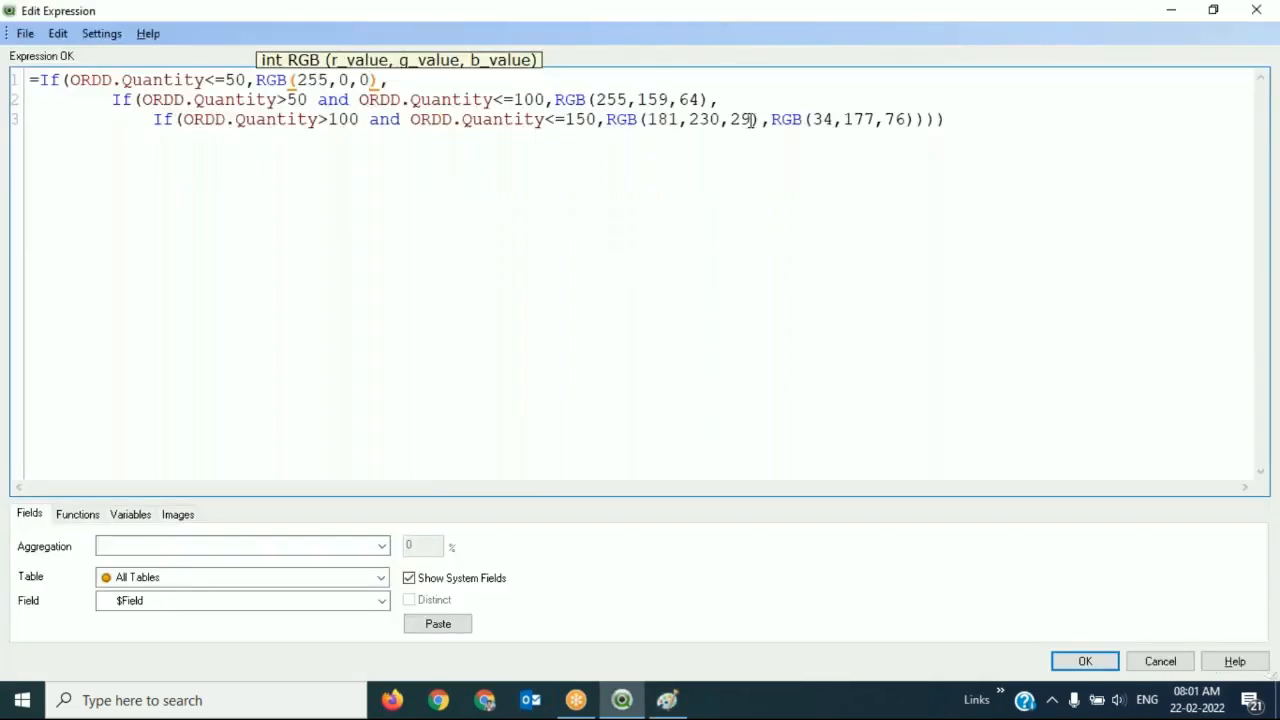
pyautogui.doubleClick(692, 119)
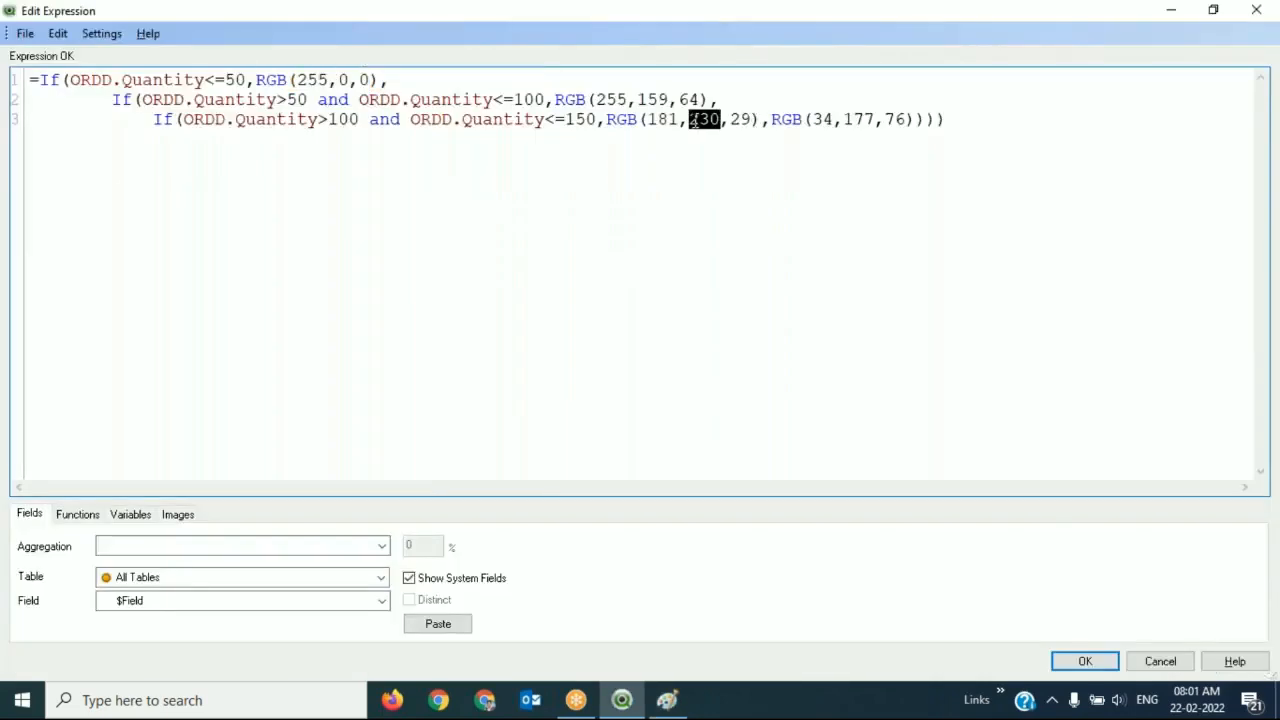
pyautogui.write('255')
pyautogui.doubleClick(668, 119)
pyautogui.write('255')
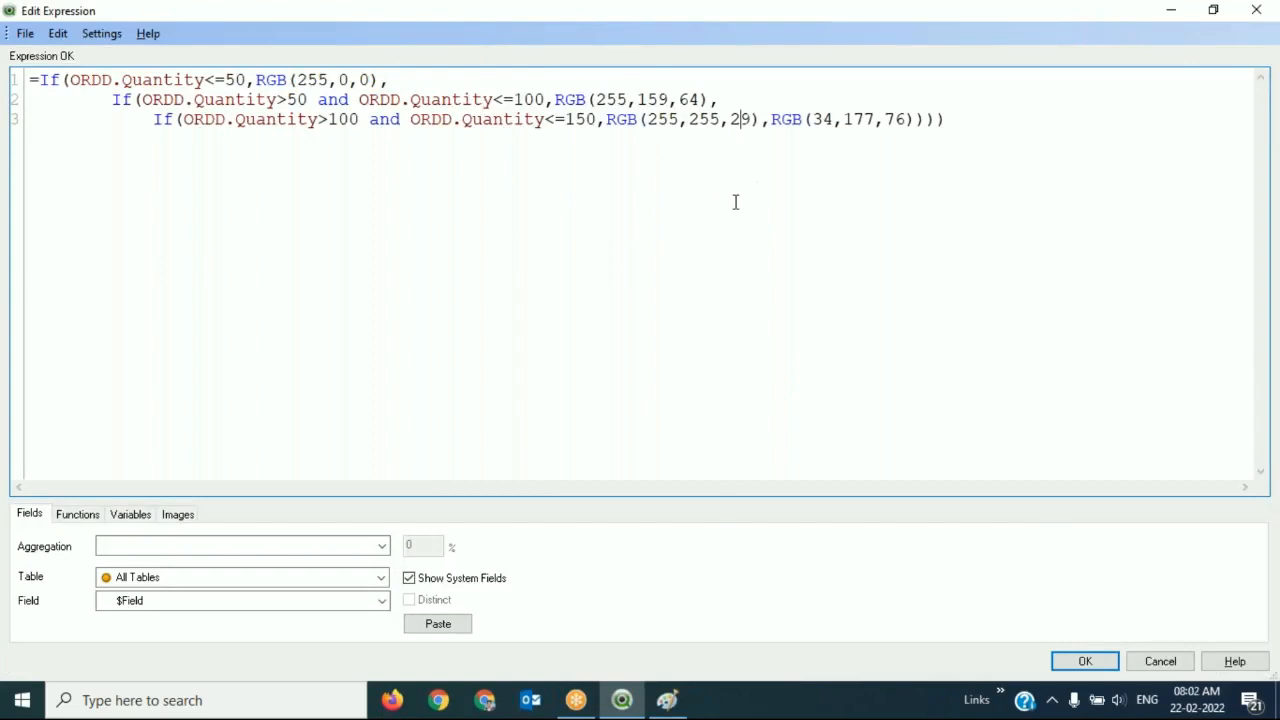
# Switch to Paint, cancel the open colour edit and reopen the colour editor to look up the current lime colour's RGB values.
pyautogui.hotkey('alt', 'Tab')
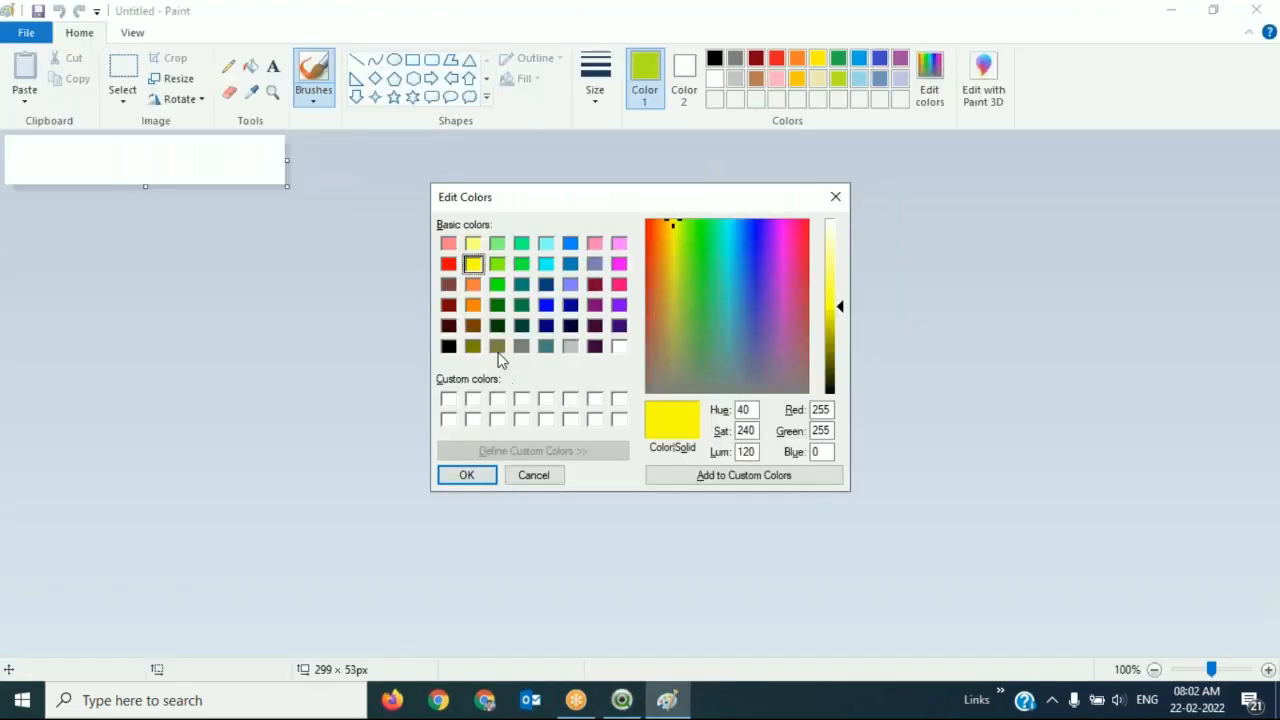
pyautogui.click(550, 478)
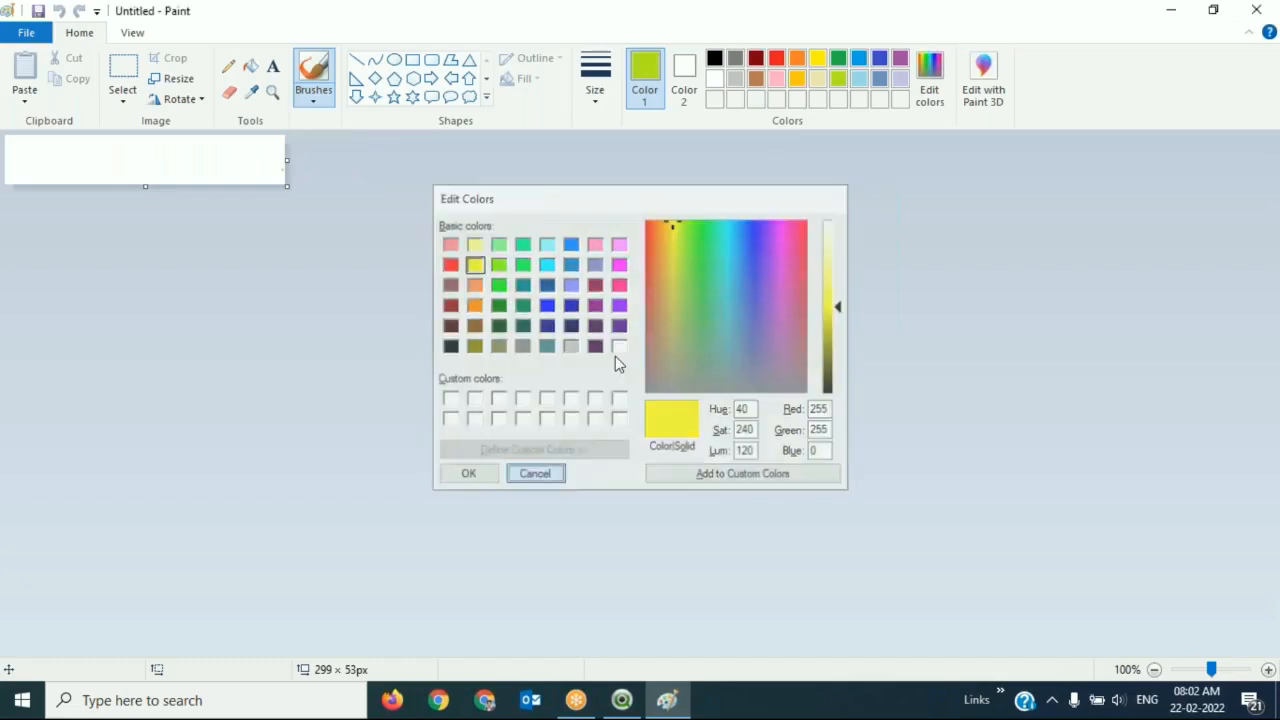
pyautogui.click(944, 104)
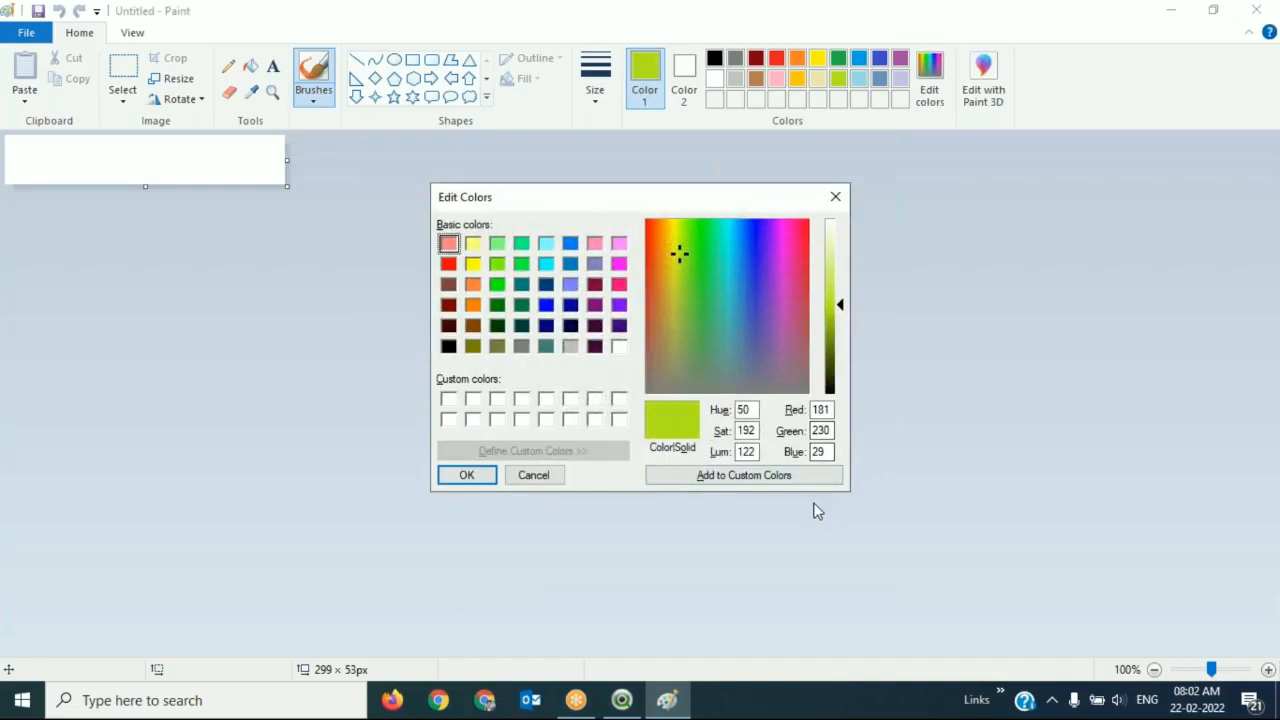
# Switch back to QlikView and change the Mega Order colour to RGB(181,230,29).
pyautogui.hotkey('alt', 'Tab')
pyautogui.write('81')
pyautogui.press('Right')
pyautogui.hotkey('shift', 'Right')
pyautogui.hotkey('shift', 'Right')
pyautogui.hotkey('shift', 'Right')
pyautogui.write('230')
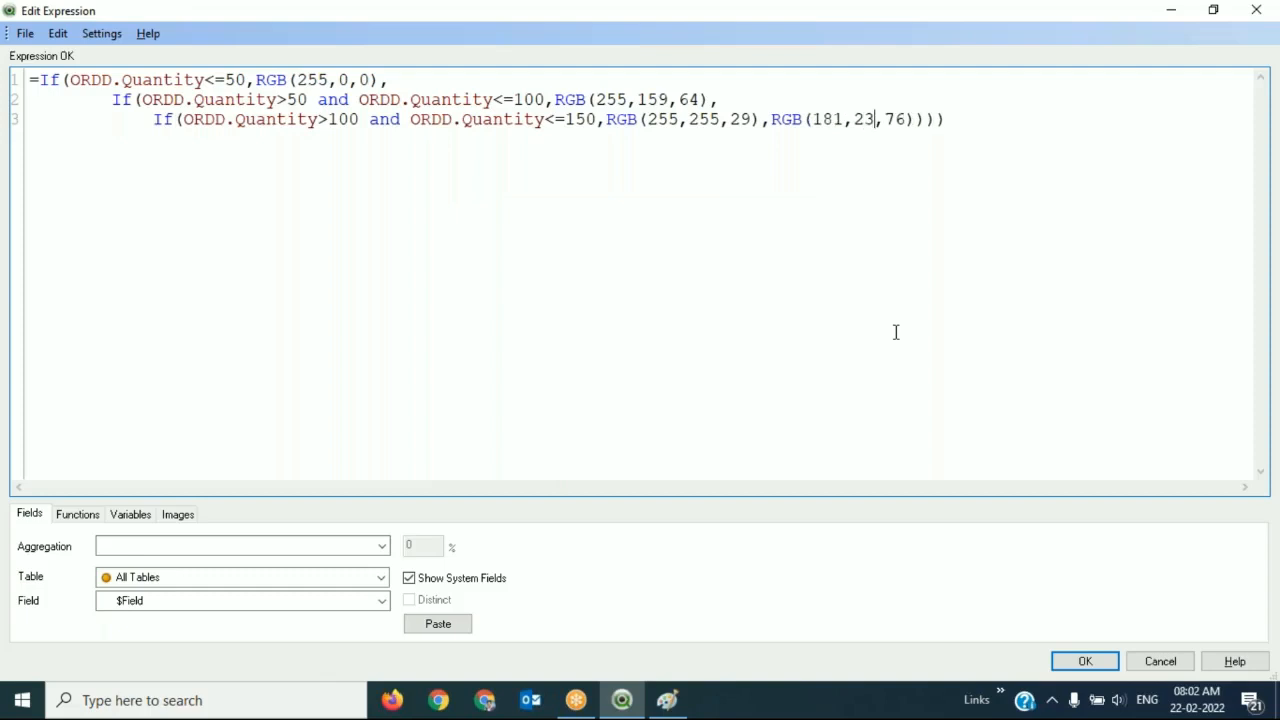
pyautogui.hotkey('shift', 'Right')
pyautogui.hotkey('shift', 'Right')
pyautogui.write('29')
pyautogui.press('Left')
pyautogui.press('Left')
pyautogui.click(629, 100)
pyautogui.rightClick(1017, 283)
pyautogui.click(780, 227)
pyautogui.click(1016, 304)
pyautogui.press('Left')
pyautogui.press('Left')
pyautogui.press('Left')
pyautogui.press('Left')
pyautogui.press('Left')
pyautogui.click(936, 37)
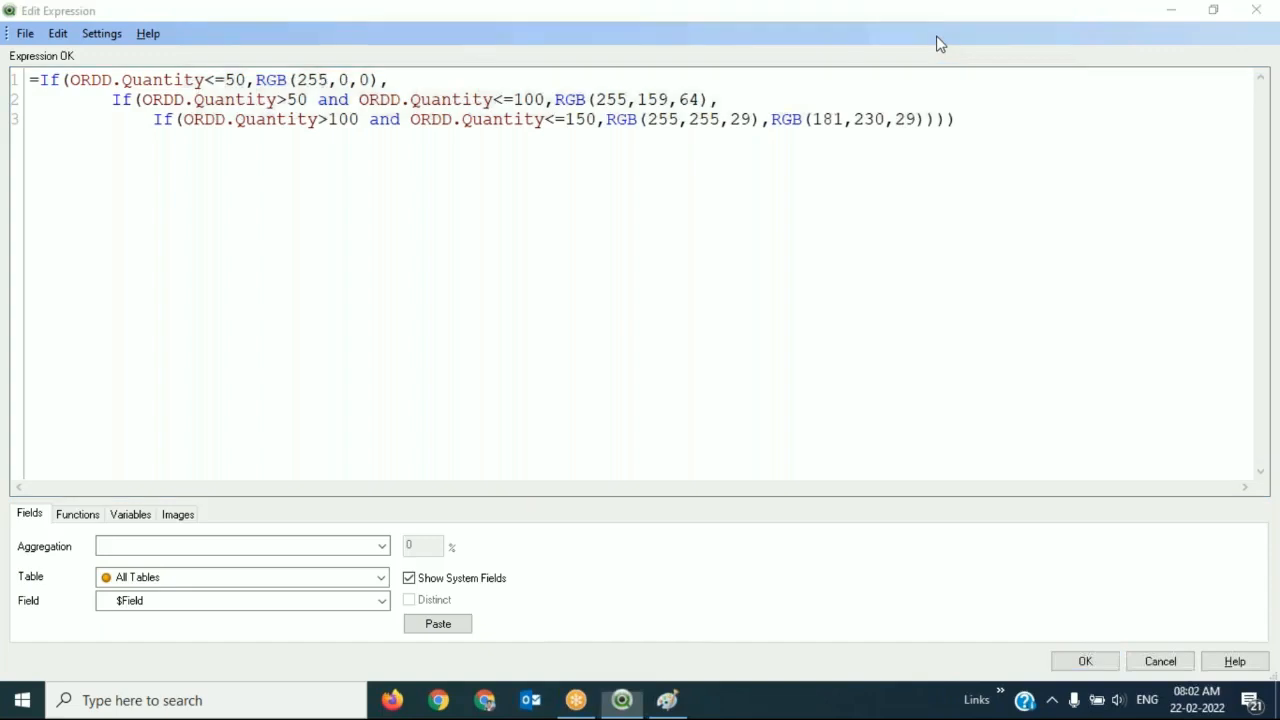
pyautogui.click(1008, 323)
# Confirm the background colour expression and the chart properties, and check the Order Type colours down the Order Summary table.
pyautogui.click(1086, 663)
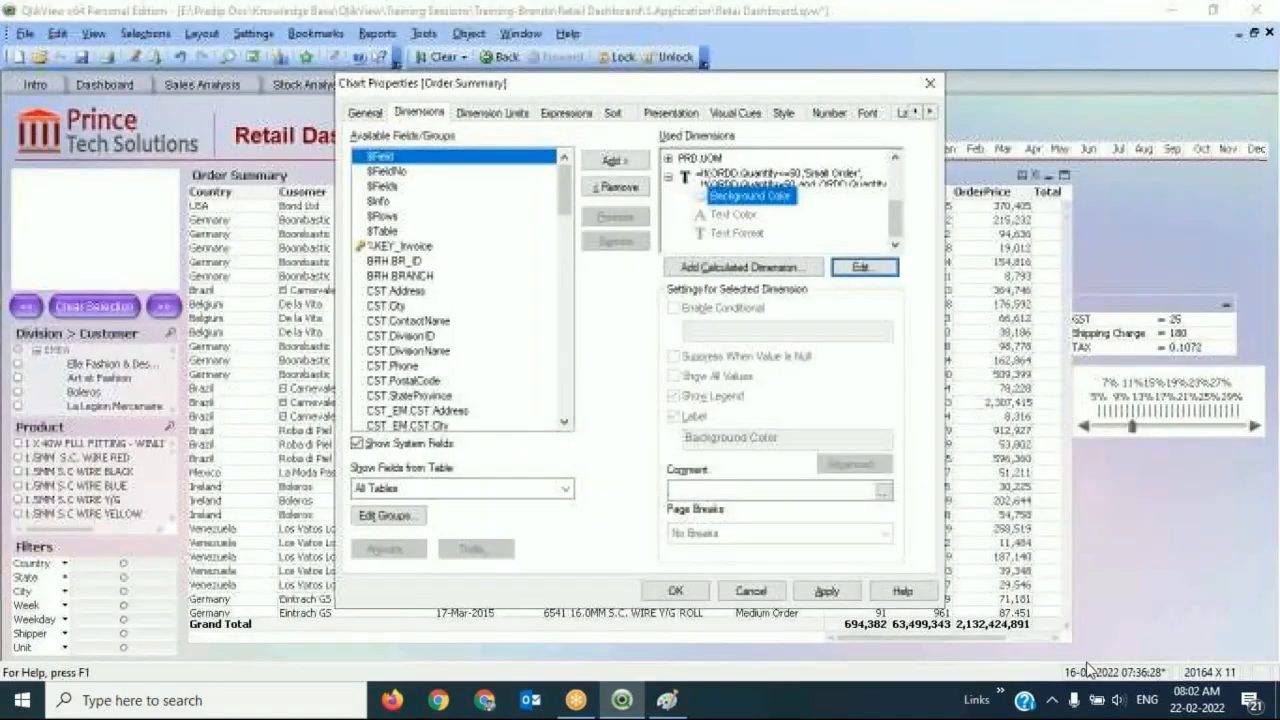
pyautogui.click(675, 591)
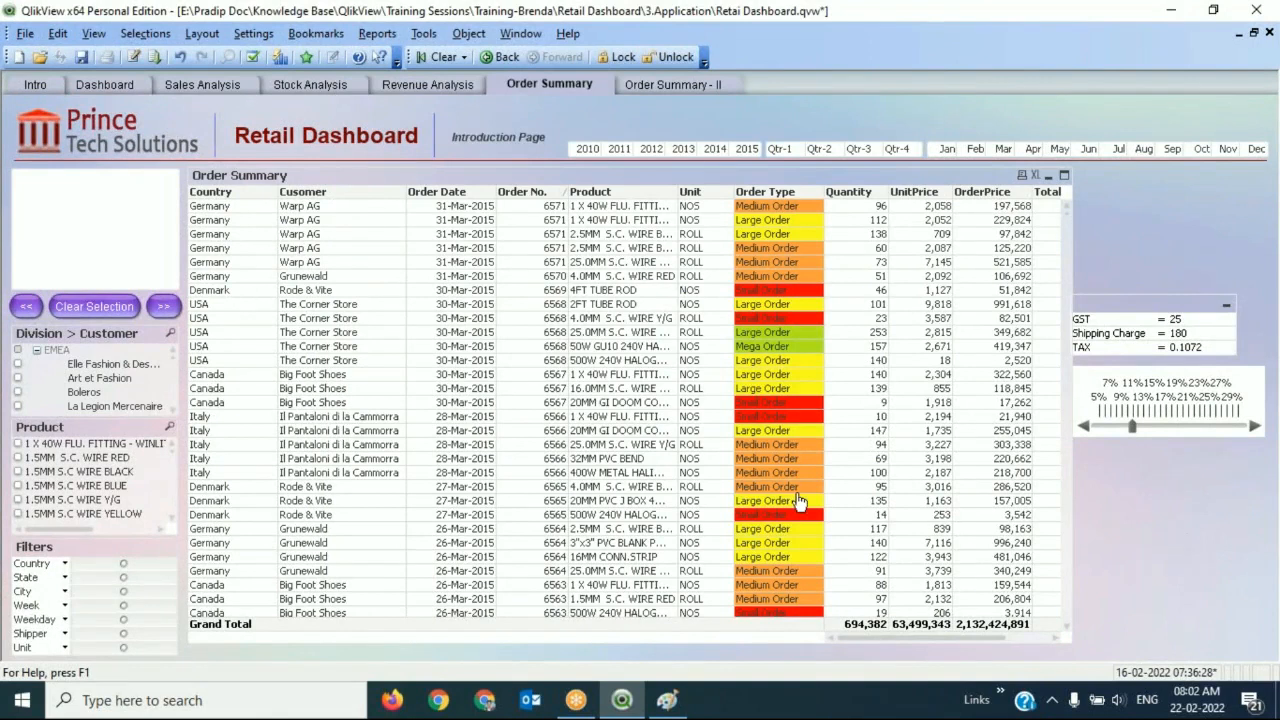
pyautogui.click(870, 508)
pyautogui.scroll(-5, 814, 495)
pyautogui.scroll(-9, 814, 495)
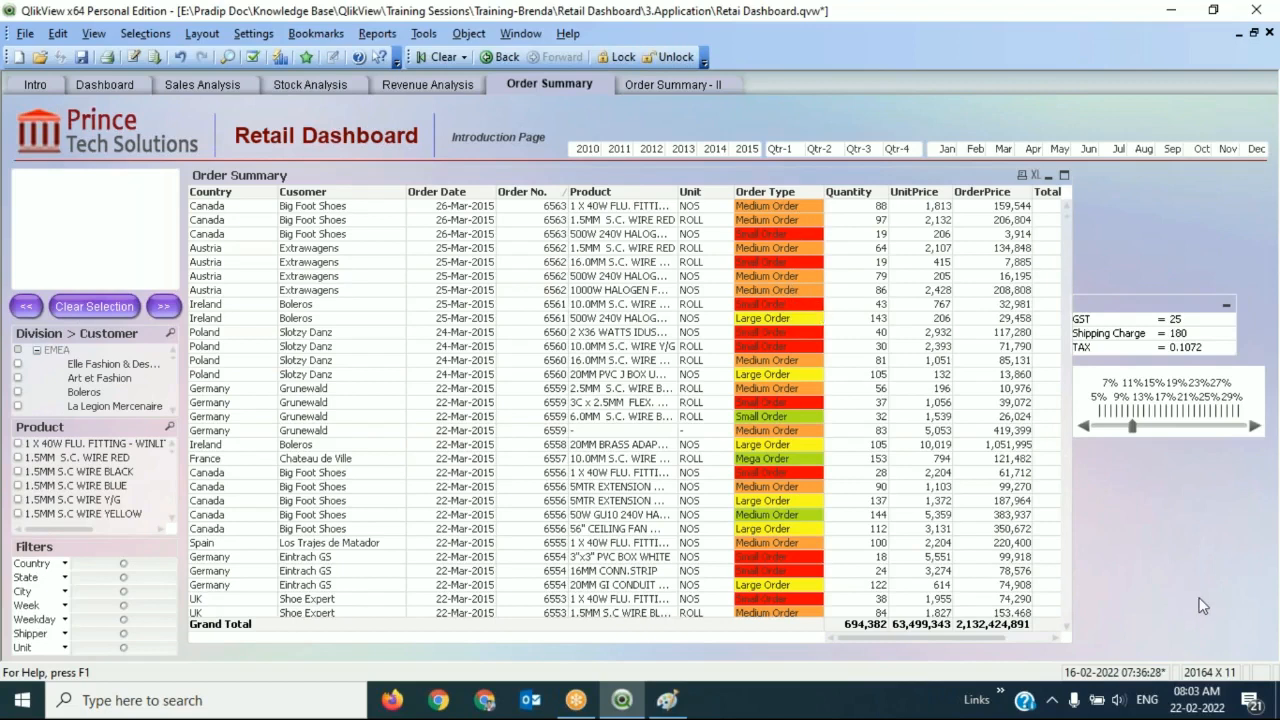
# Reopen the Order Summary chart's dimension properties and view the Order Type dimension's expression, closing it without changes.
pyautogui.rightClick(790, 330)
pyautogui.click(850, 340)
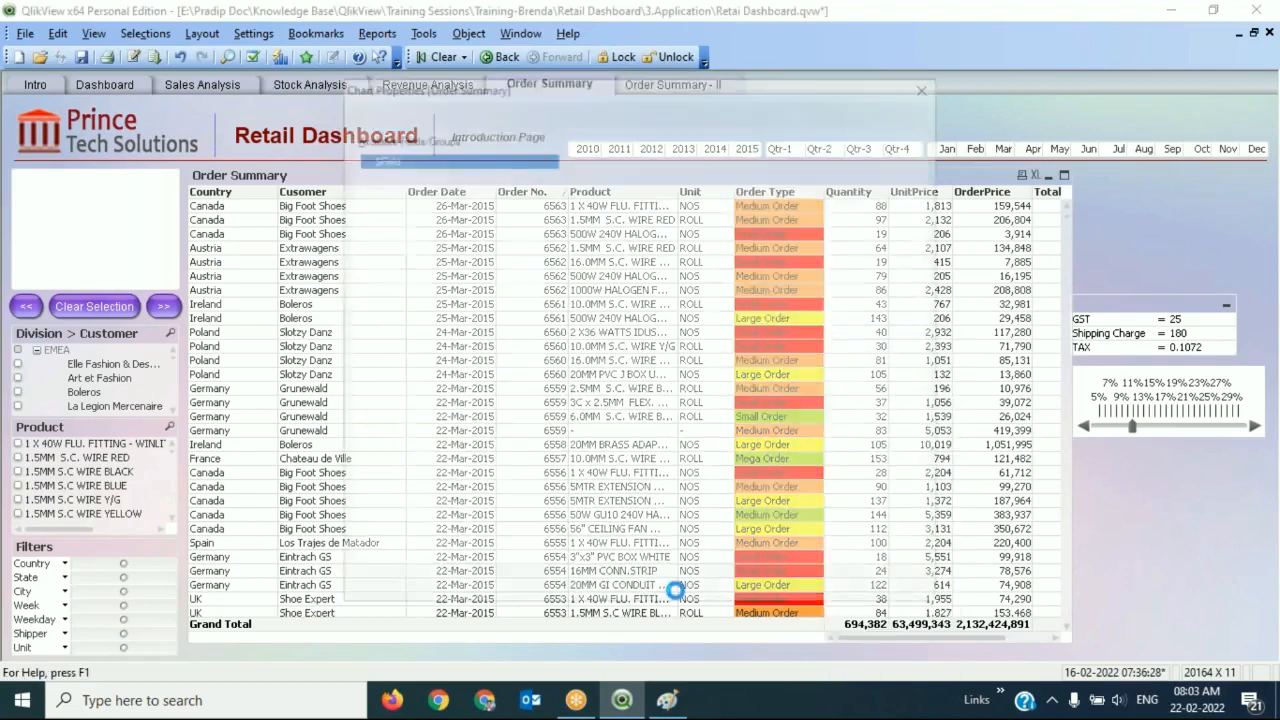
pyautogui.scroll(-3, 820, 240)
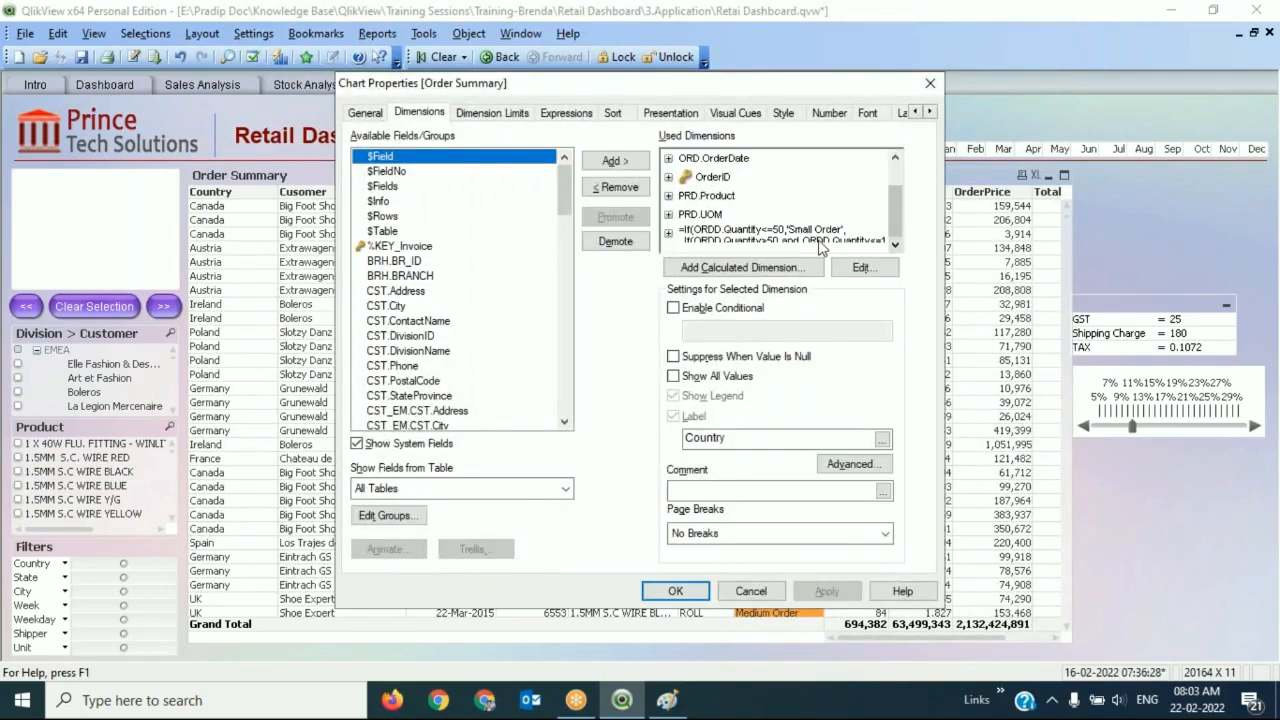
pyautogui.click(818, 234)
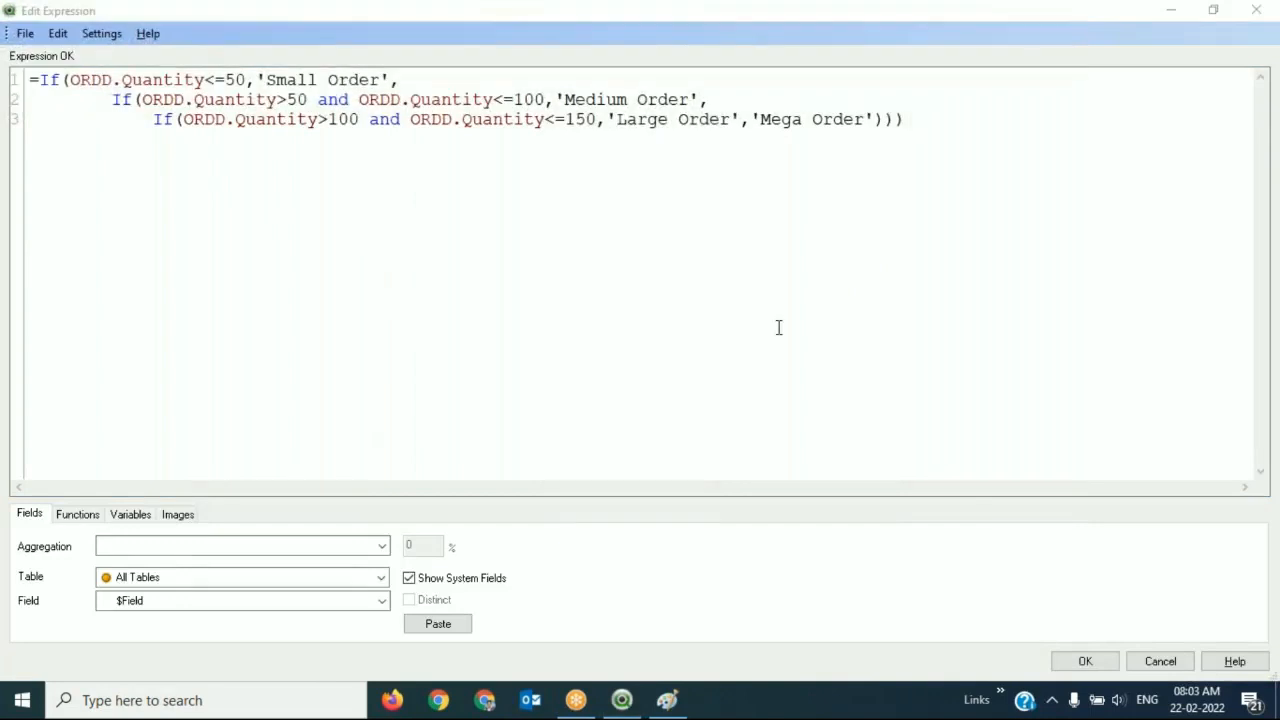
pyautogui.click(667, 700)
pyautogui.click(622, 700)
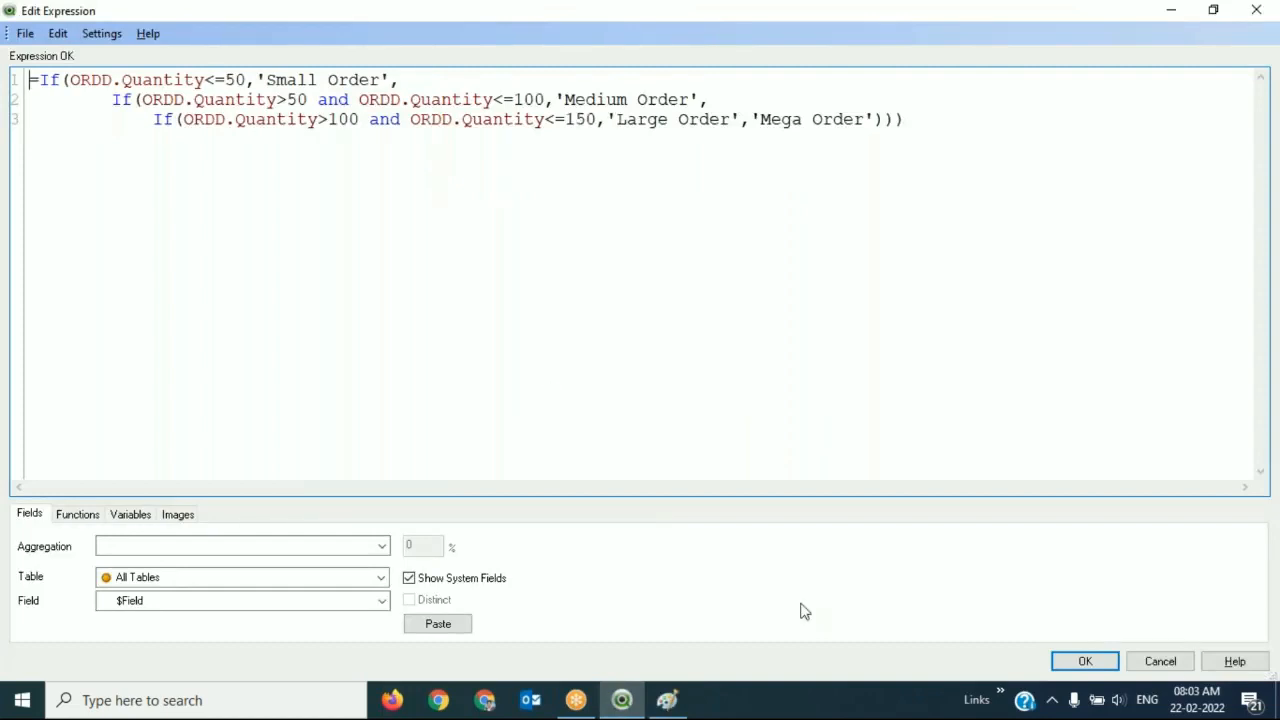
pyautogui.click(1160, 661)
# Open the Order Type background colour expression, set the Mega Order colour to RGB(0,215,0) and apply it to the table.
pyautogui.click(780, 252)
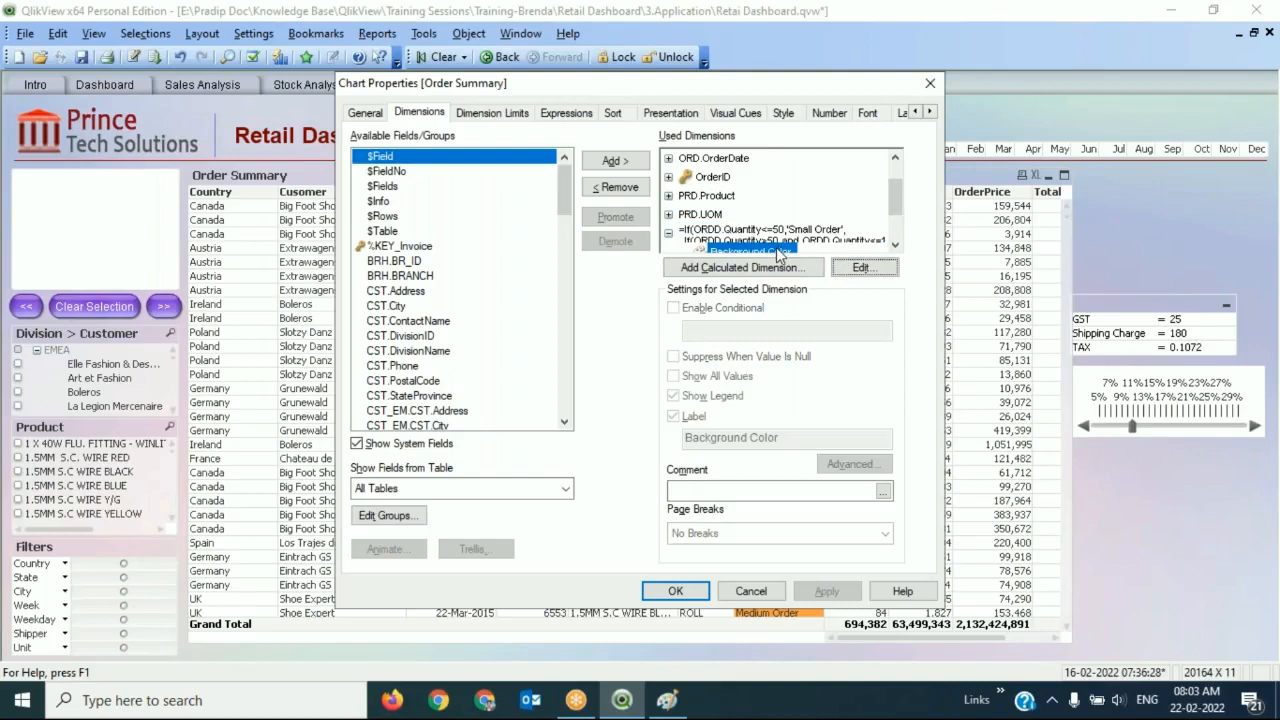
pyautogui.doubleClick(780, 252)
pyautogui.doubleClick(826, 119)
pyautogui.write('0')
pyautogui.doubleClick(848, 119)
pyautogui.write('215')
pyautogui.doubleClick(884, 119)
pyautogui.write('0')
pyautogui.click(1098, 663)
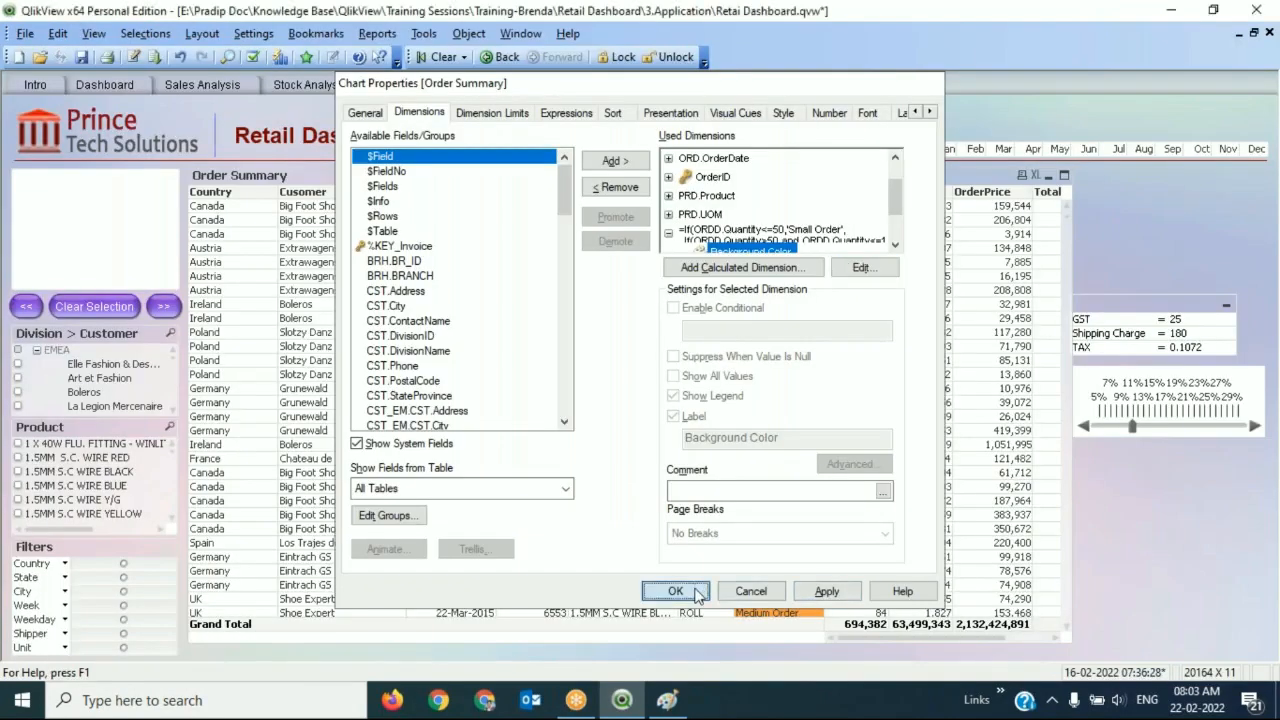
pyautogui.click(676, 591)
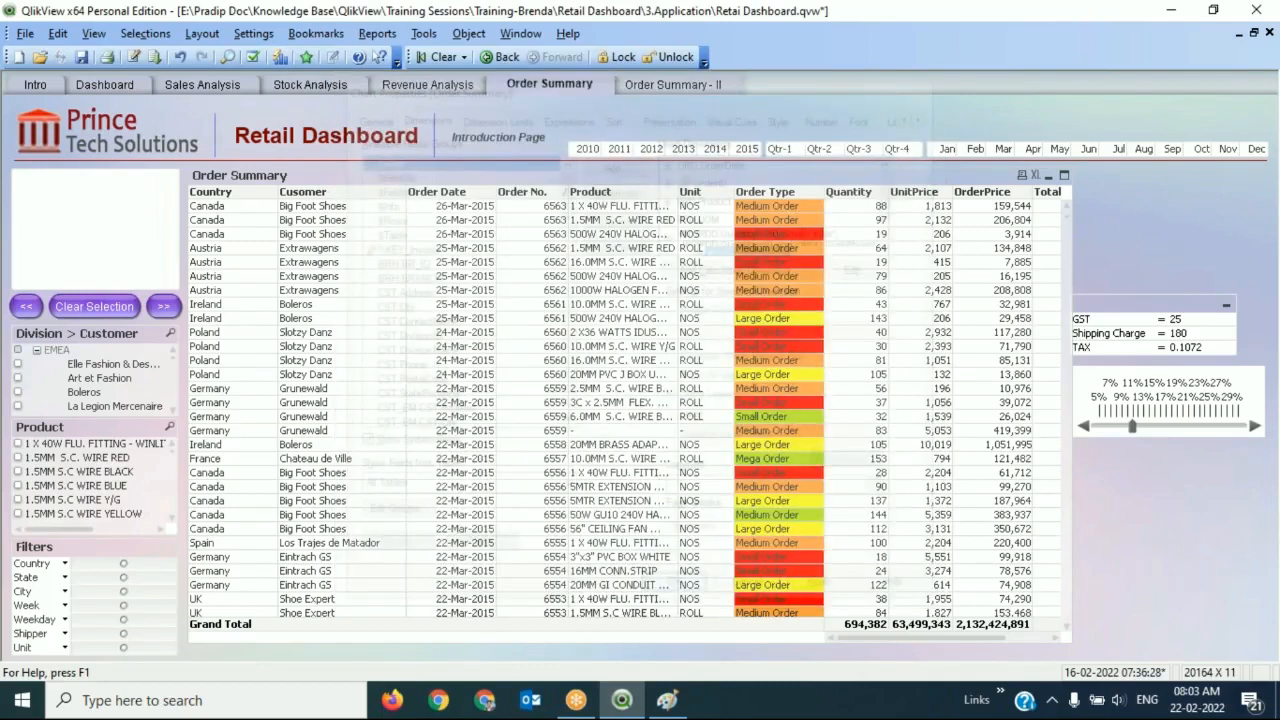